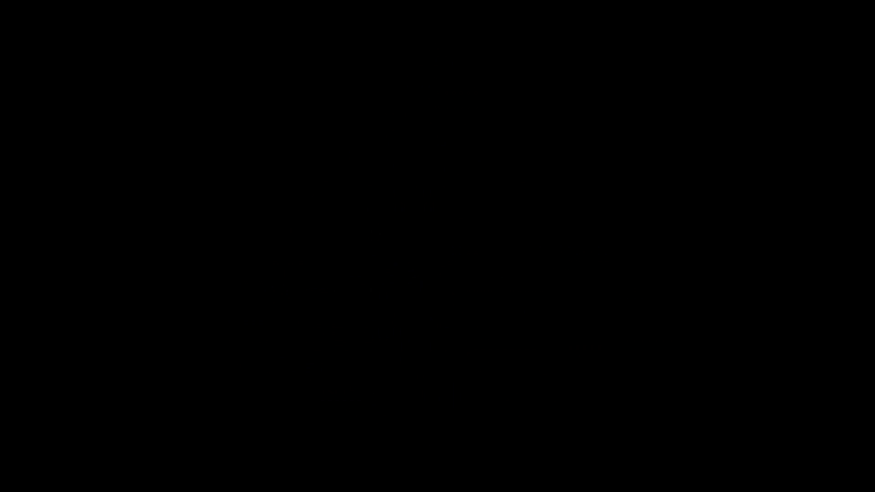
Launch Unreal Engine, create a project named MHC from the Blank Film / Video & Live Events template, and dismiss the startup notifications.
double_click(53, 421)
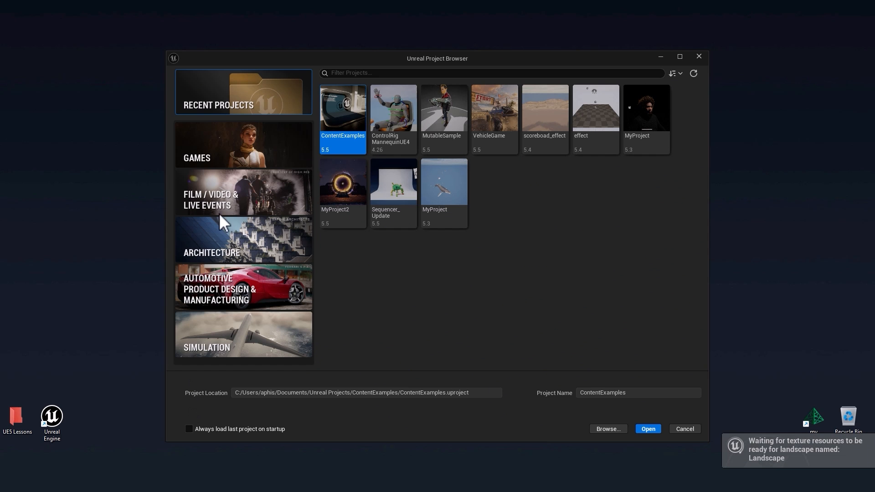
click(238, 208)
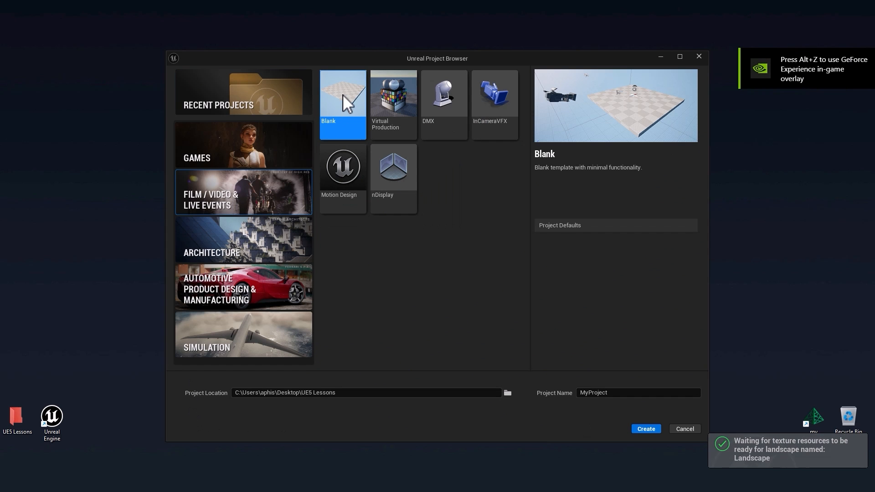
click(619, 392)
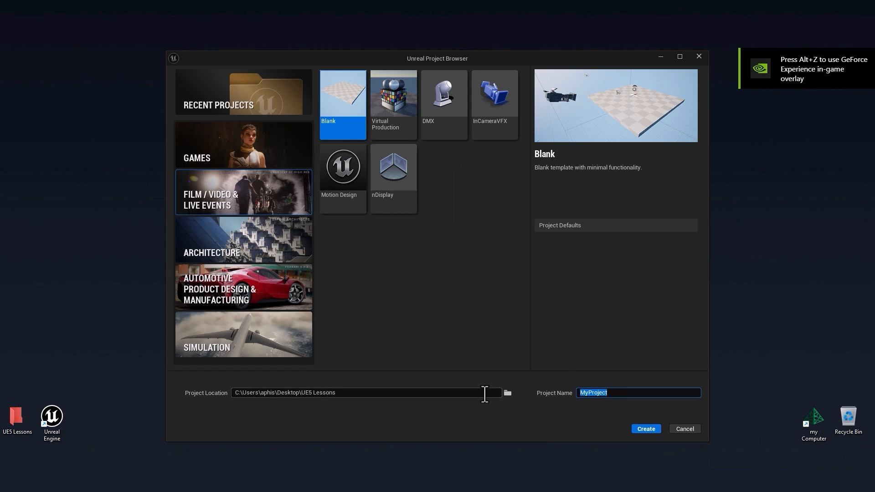
text(MHC)
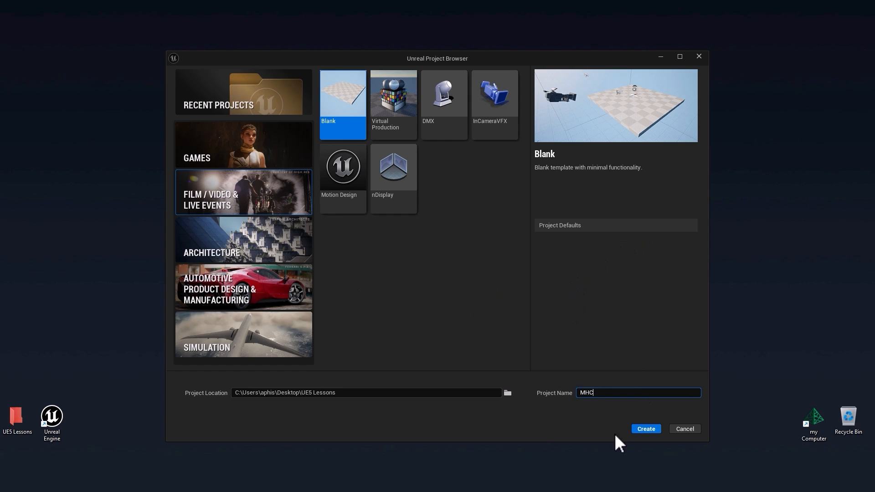
click(646, 429)
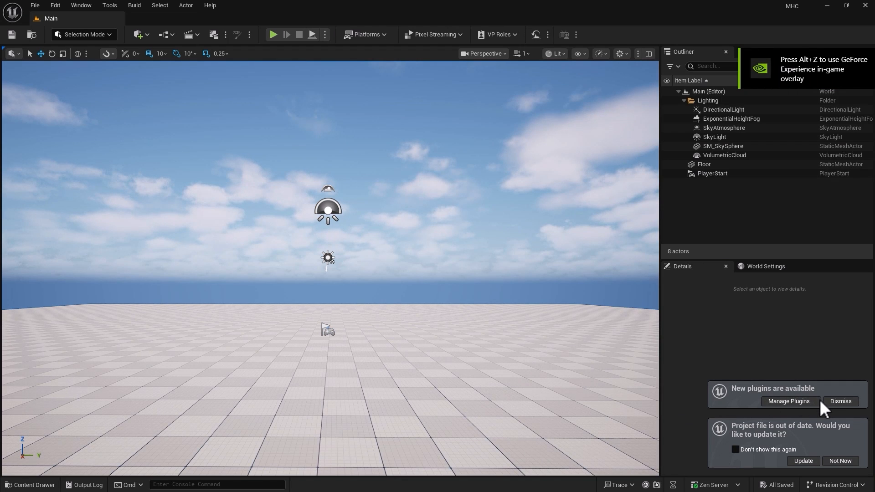
click(835, 401)
click(832, 458)
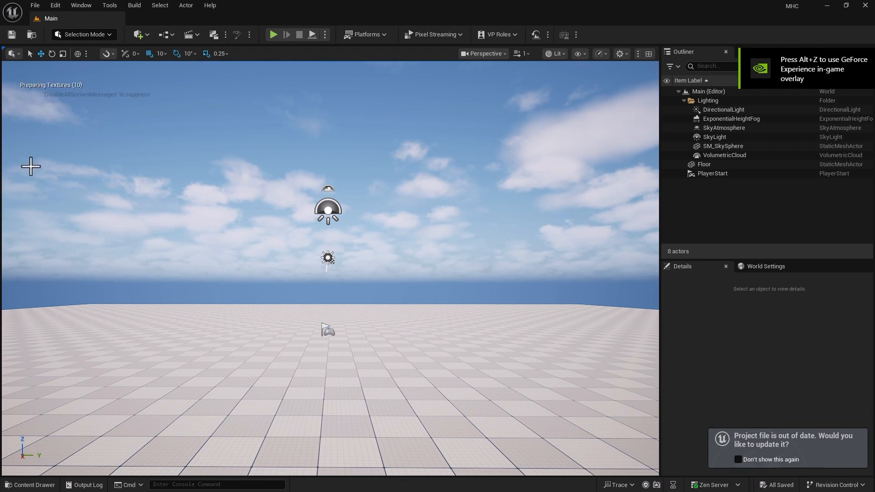
Enable the MetaHuman Animator, Animator Calibration Processing, Core Tech, Creator and Live Link plugins, restart the editor, and close the plugin list.
click(54, 6)
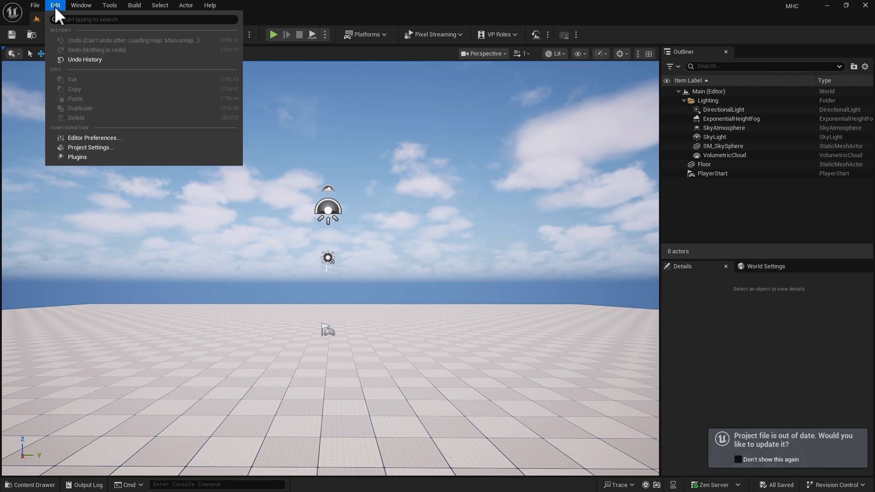
click(84, 157)
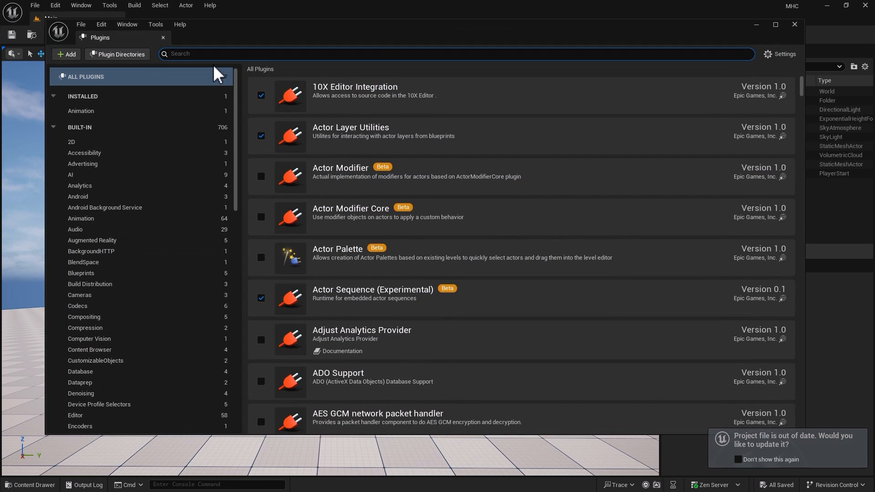
text(metahuman)
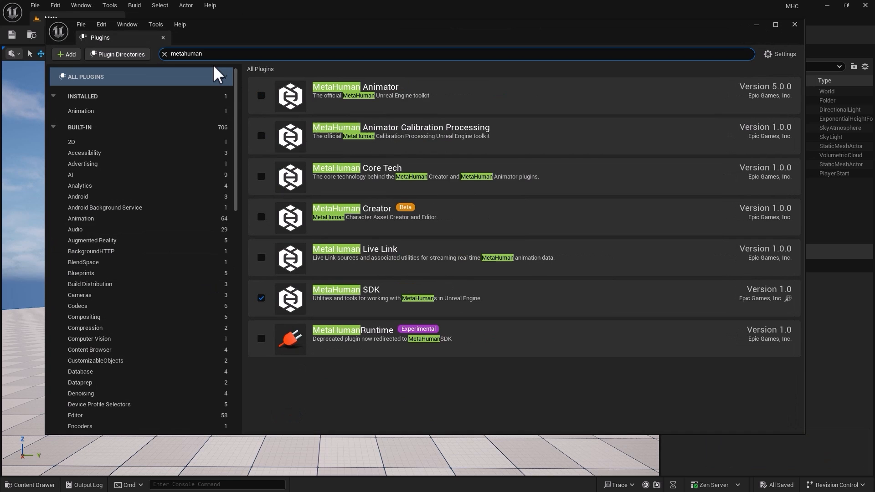
click(261, 95)
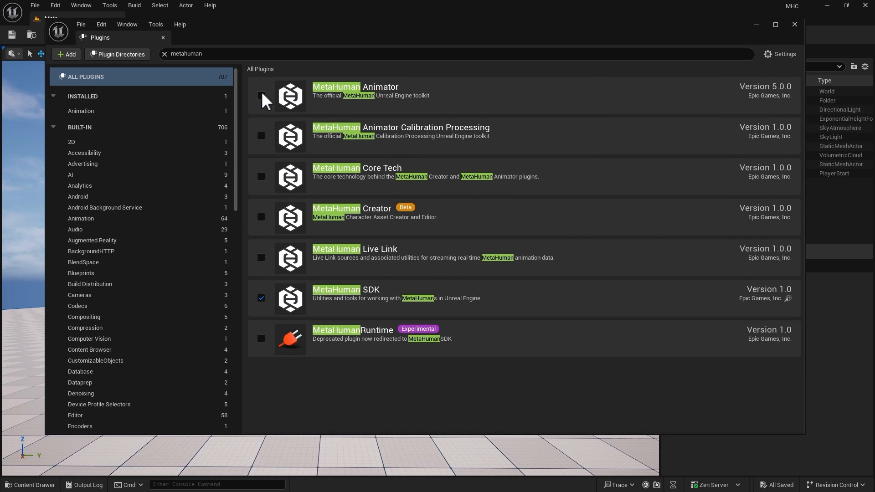
click(262, 137)
click(261, 177)
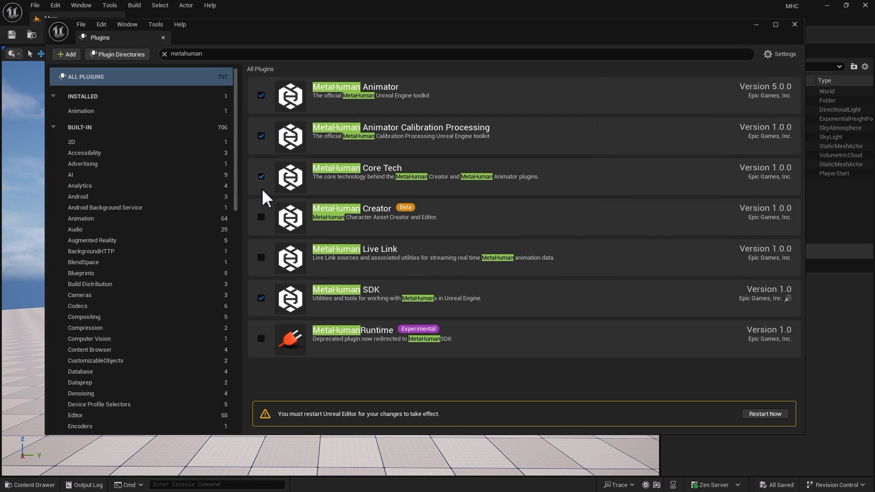
click(261, 217)
click(505, 275)
click(261, 257)
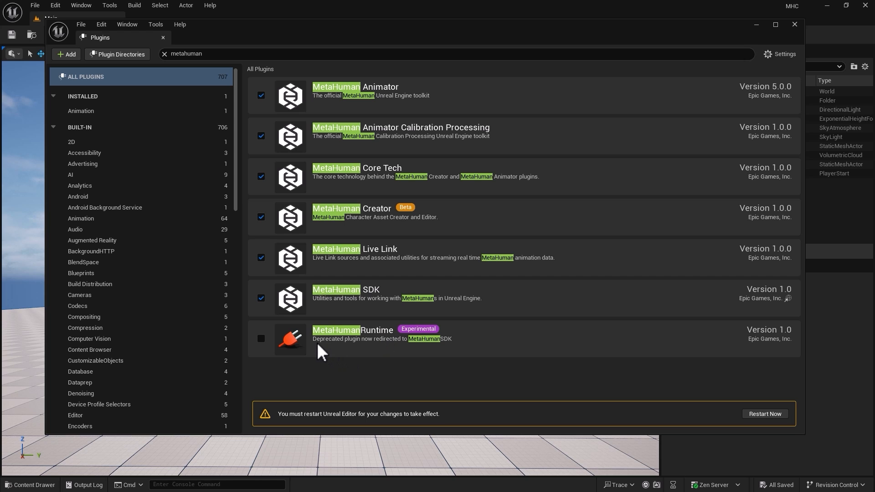
click(762, 415)
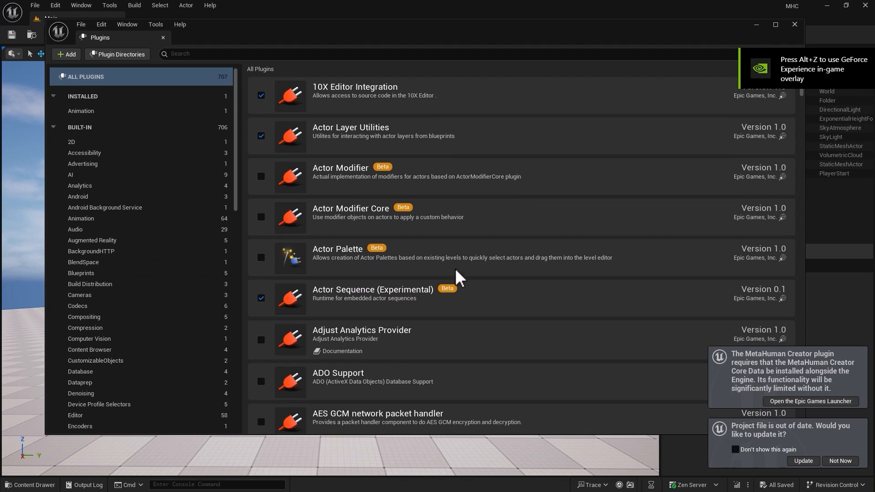
click(795, 25)
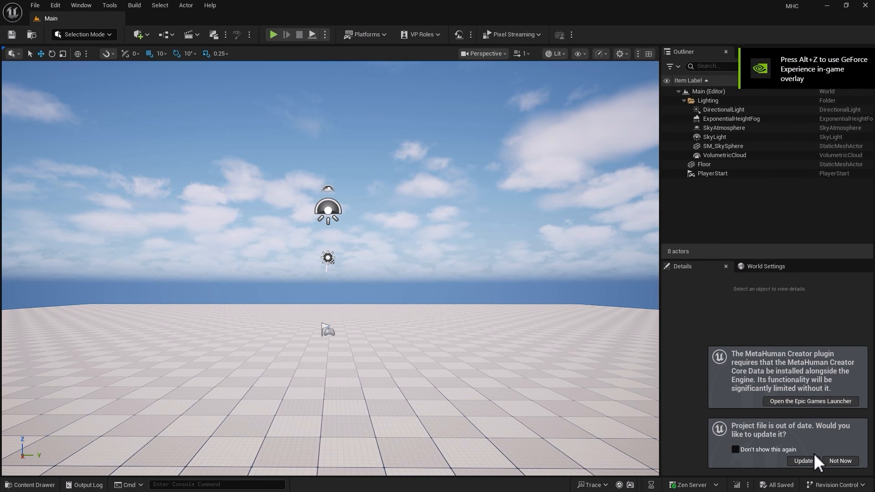
click(80, 6)
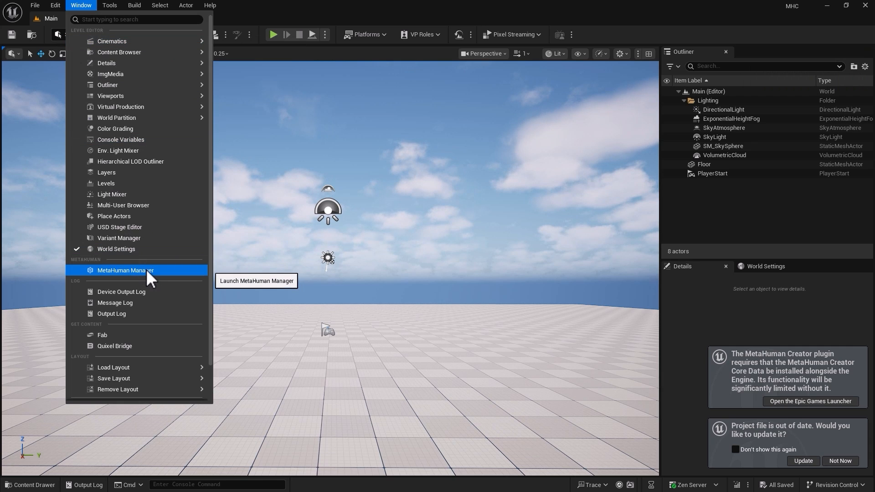
click(72, 384)
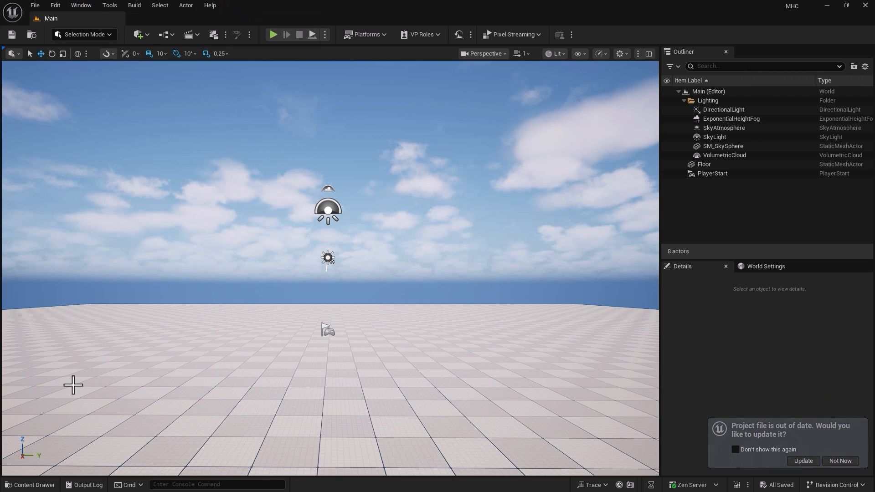
Create a folder named MetaH in the project's Content folder and open it.
key(ctrl+space)
right_click(193, 387)
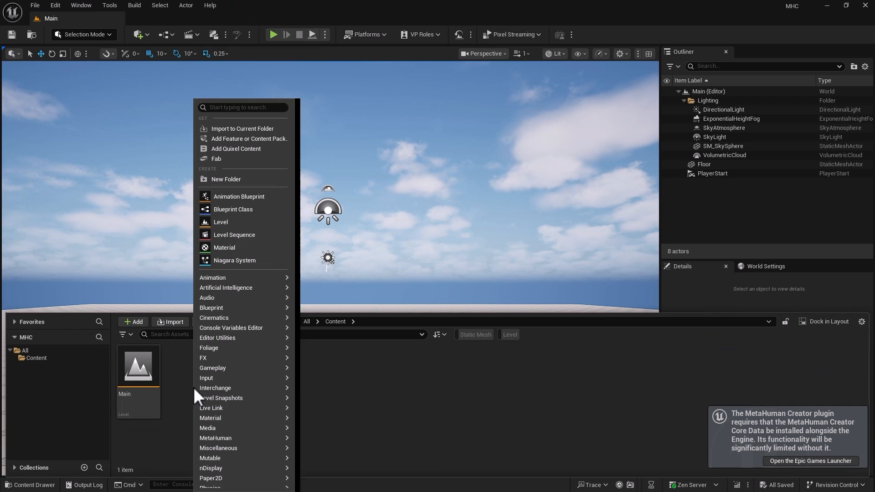
click(242, 179)
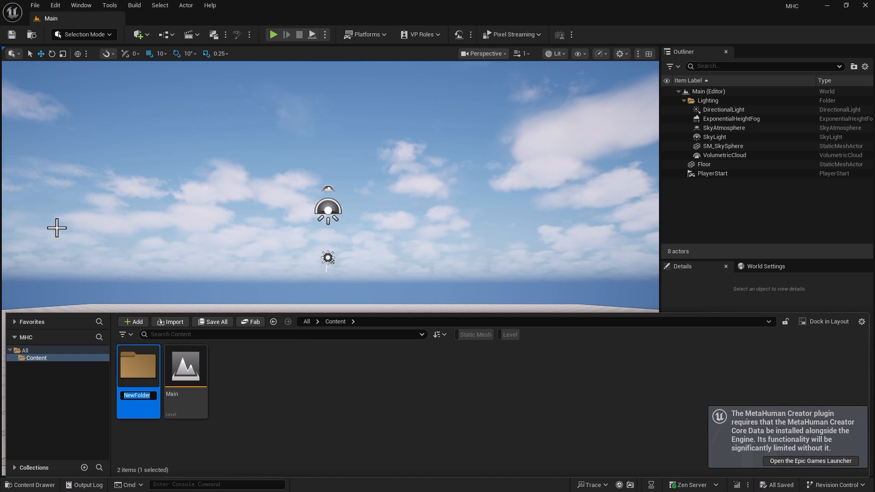
text(MetaH)
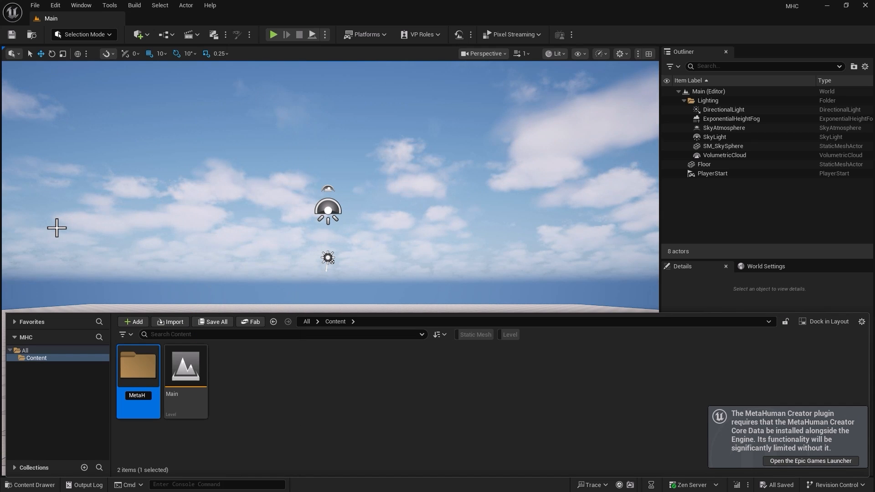
key(Return)
key(Return)
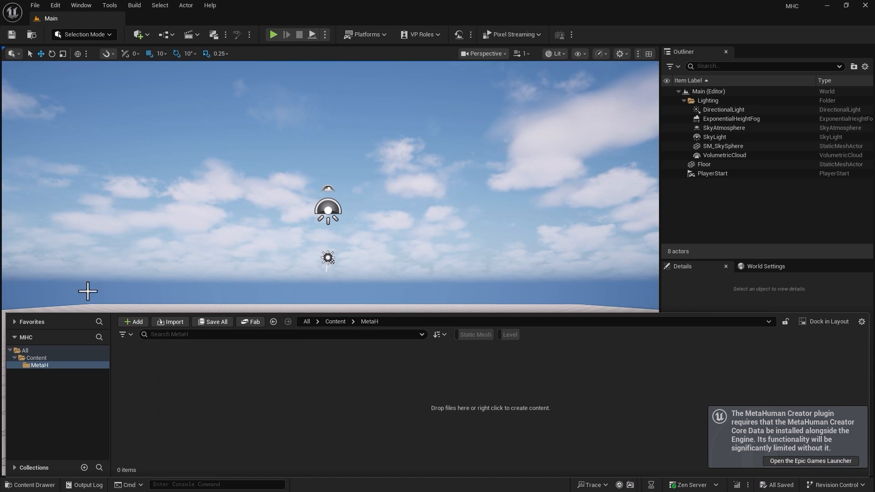
Create a MetaHuman Character asset named MHC_YourName in the MetaH folder.
right_click(166, 407)
mouse_move(196, 352)
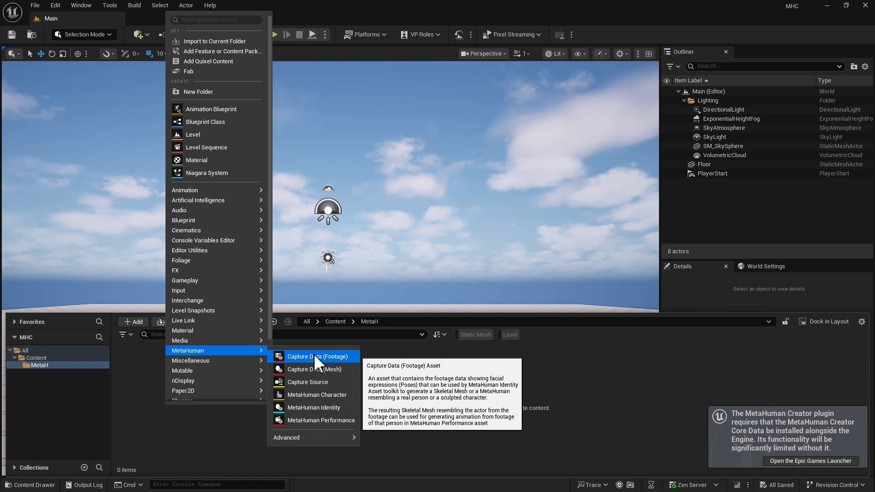
click(329, 395)
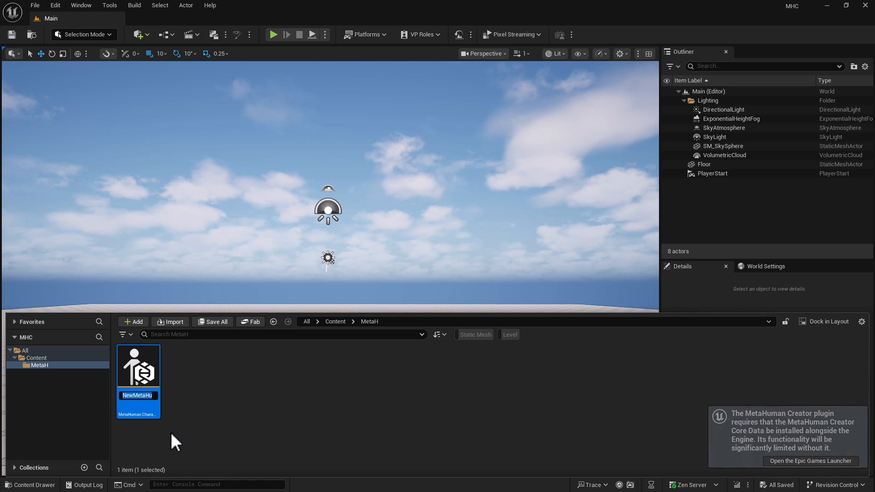
text(MHC)
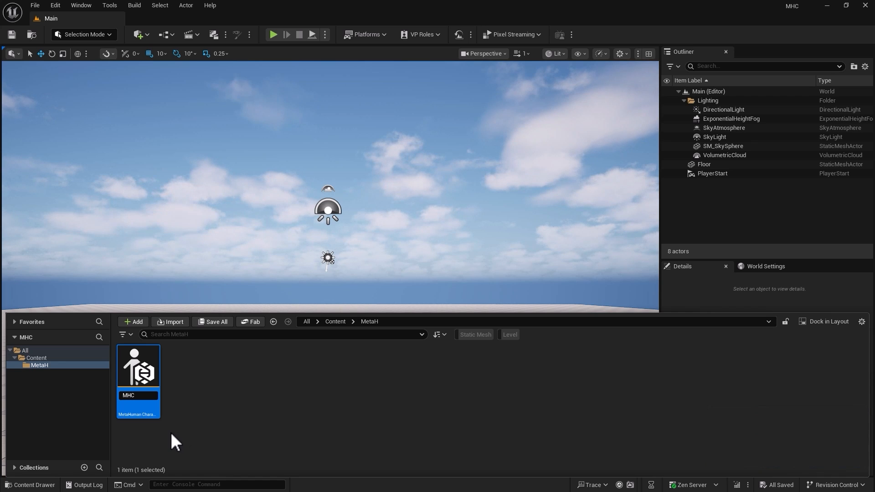
text(_YourName)
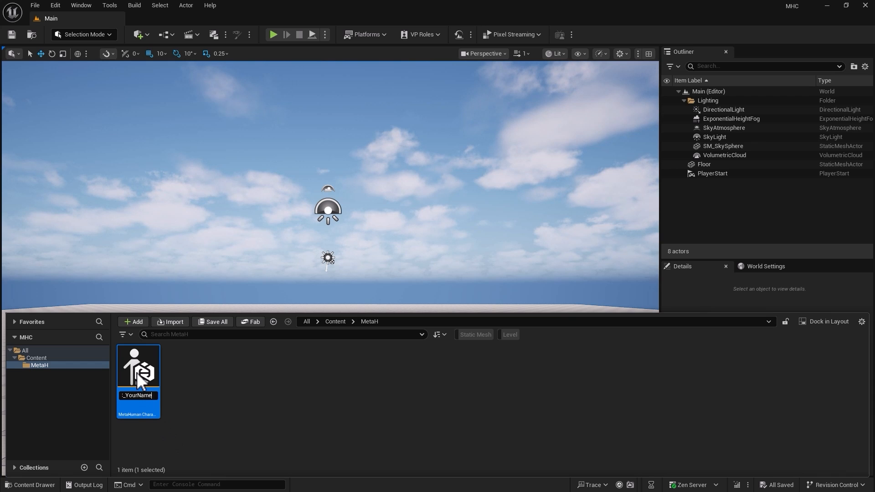
key(Return)
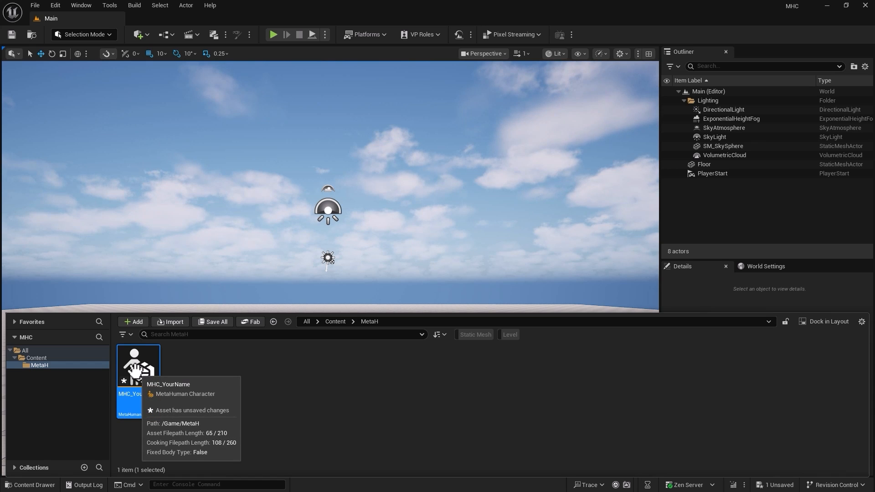
Open the MHC_YourName character, enable the missing project settings, and dock its editor beside the Main level.
double_click(135, 372)
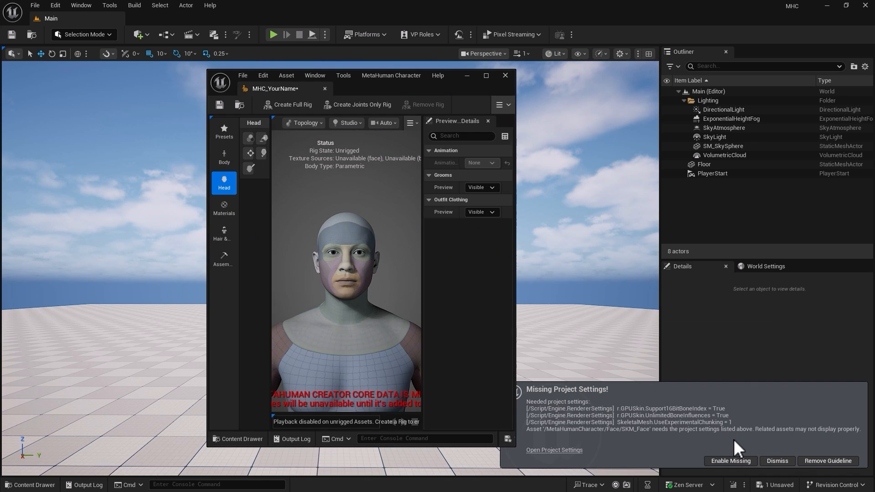
click(732, 461)
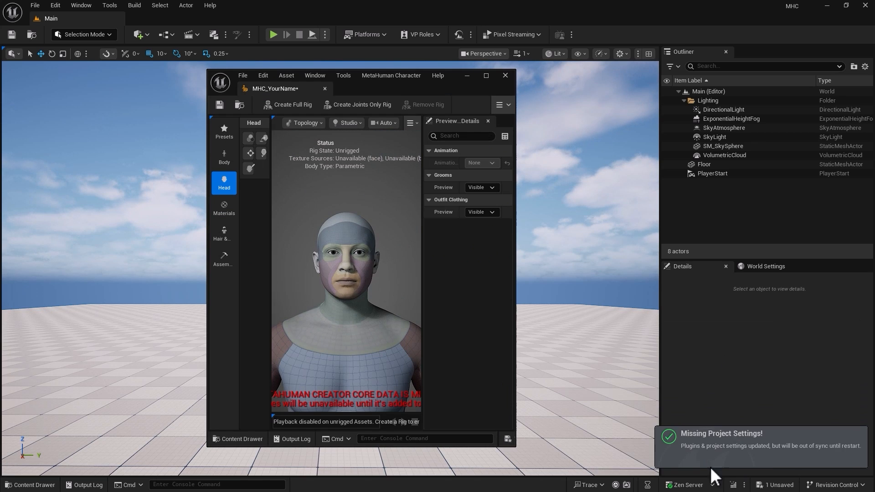
drag(269, 90, 168, 12)
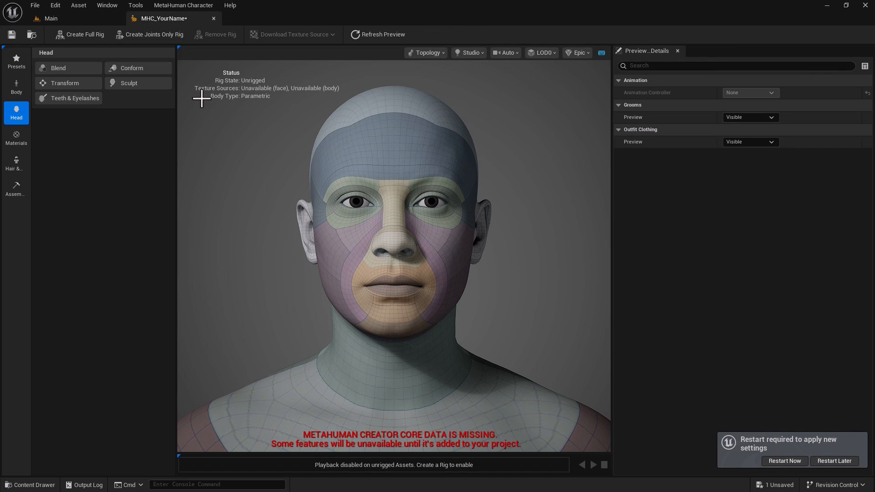
Restart the editor to apply the new project settings and reopen MHC_YourName at its Hair & Clothing section.
click(784, 461)
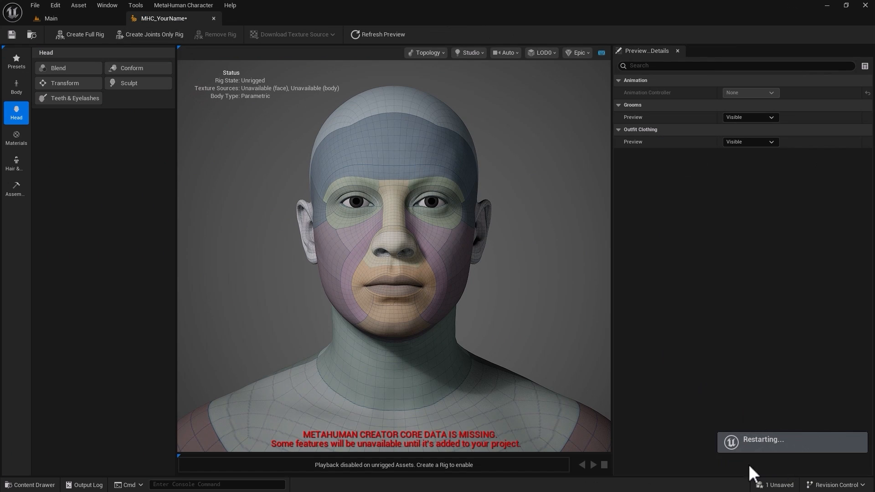
click(465, 352)
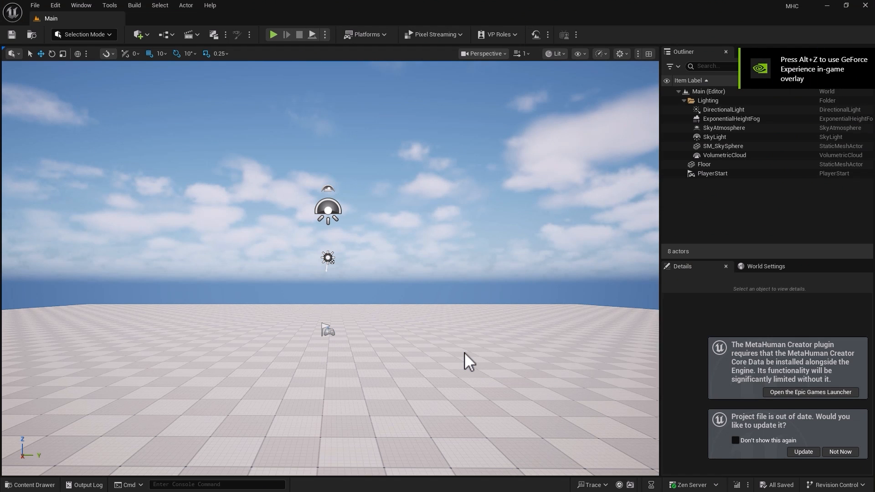
click(34, 485)
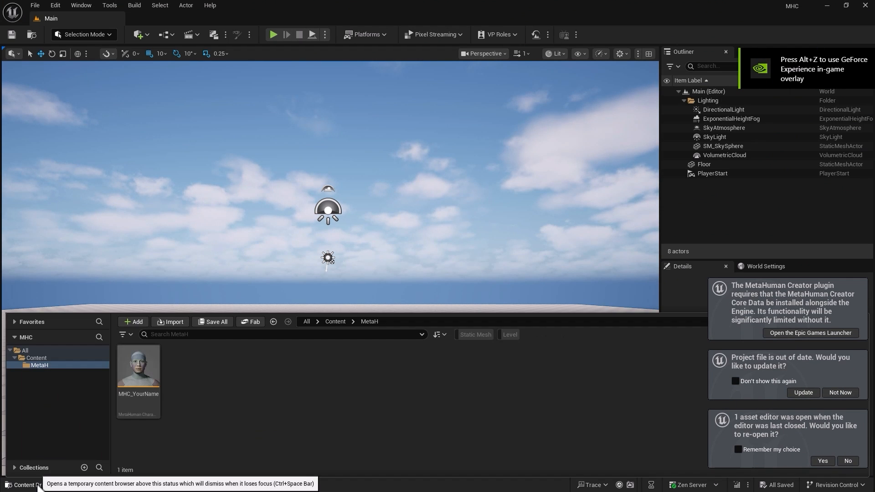
double_click(134, 372)
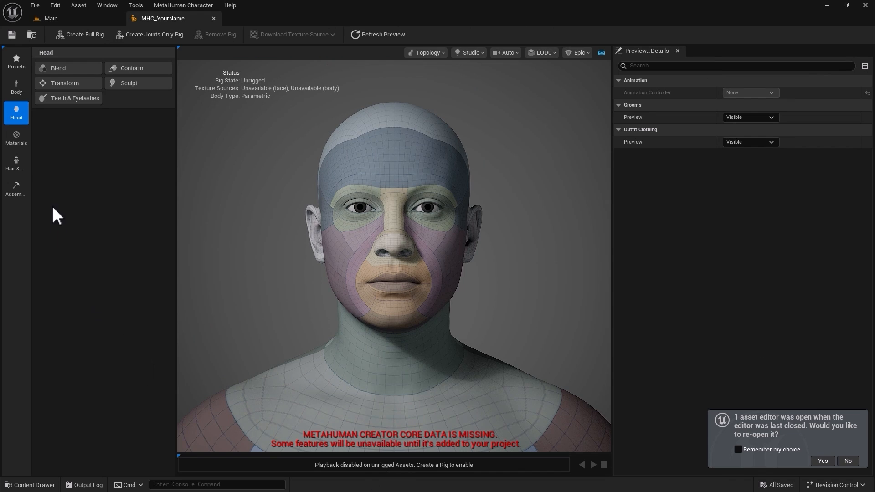
click(26, 168)
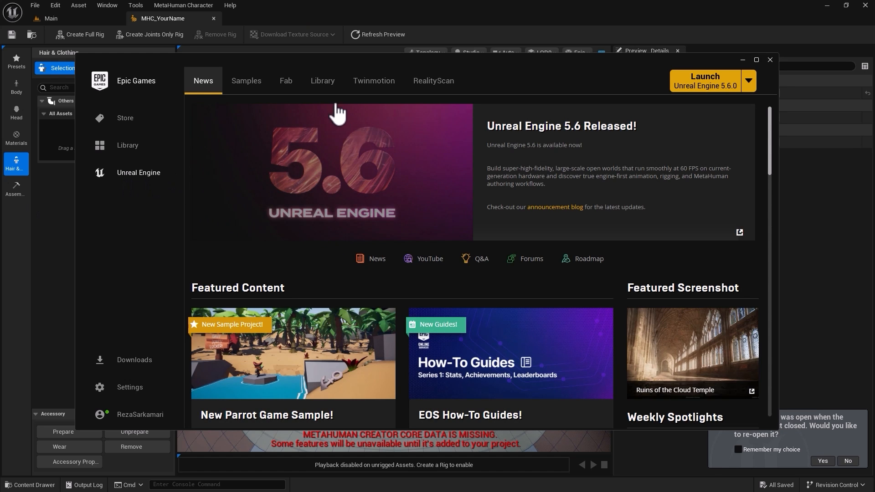
In the Epic Games Launcher, add MetaHuman Creator Core Data to the Unreal Engine 5.6.0 installation and start its download.
click(322, 81)
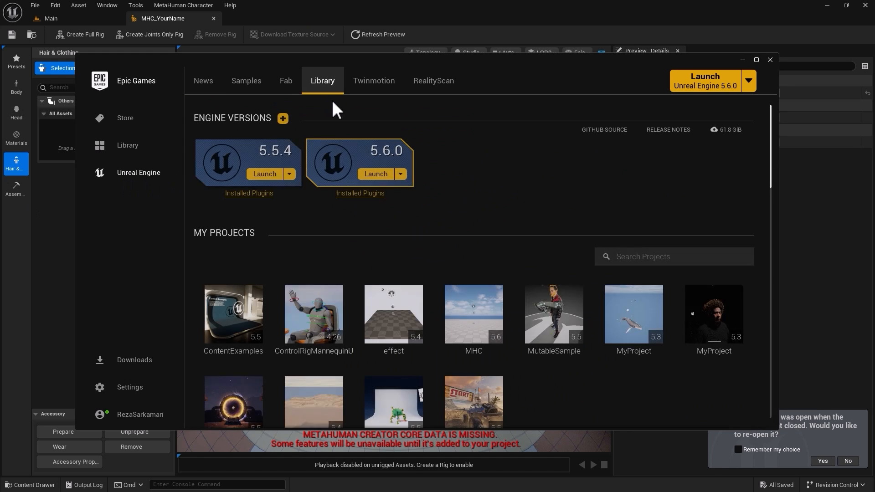
click(400, 174)
click(391, 189)
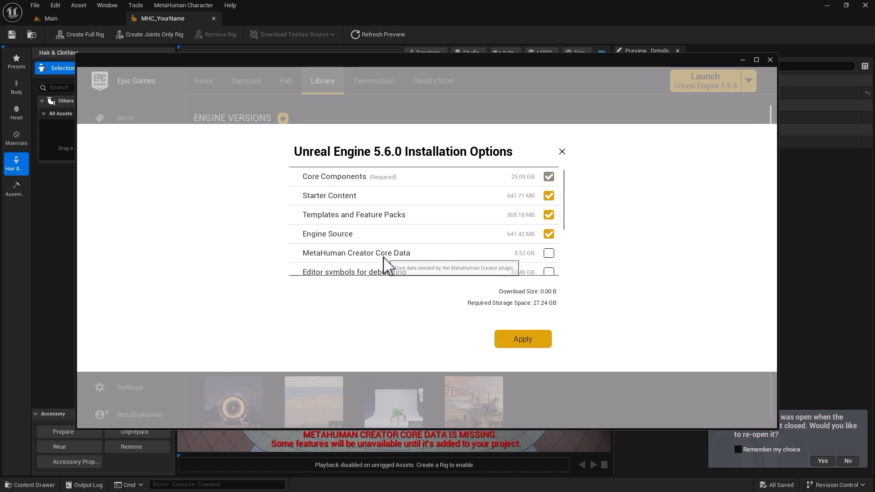
click(549, 254)
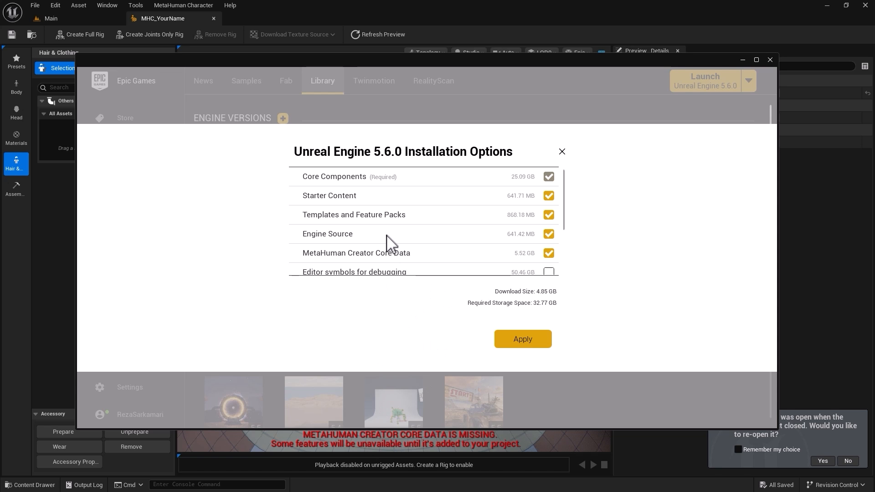
scroll(391, 244, down, 1)
click(520, 340)
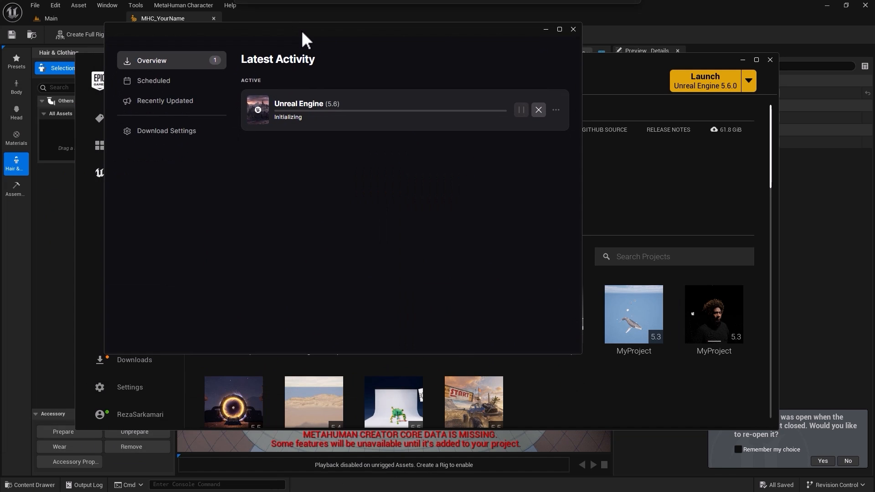
double_click(311, 30)
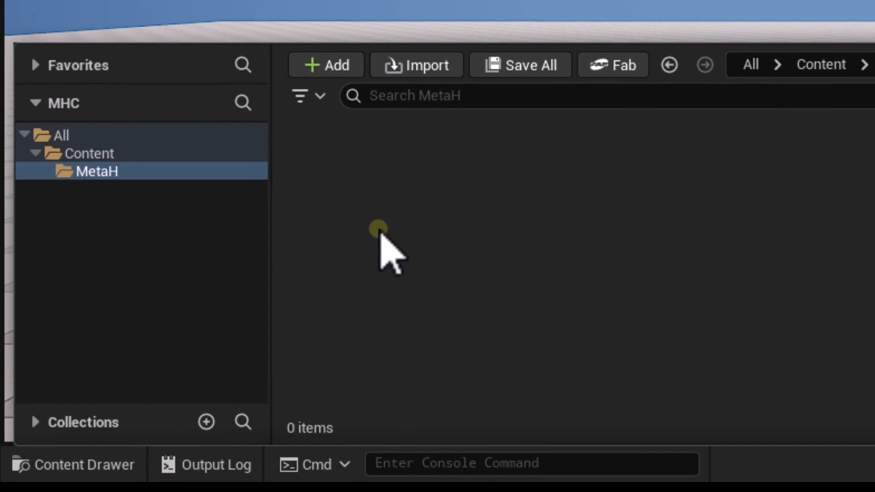
Add a MetaHuman Character asset to the empty MetaH folder and name it MHC_YourName.
right_click(379, 230)
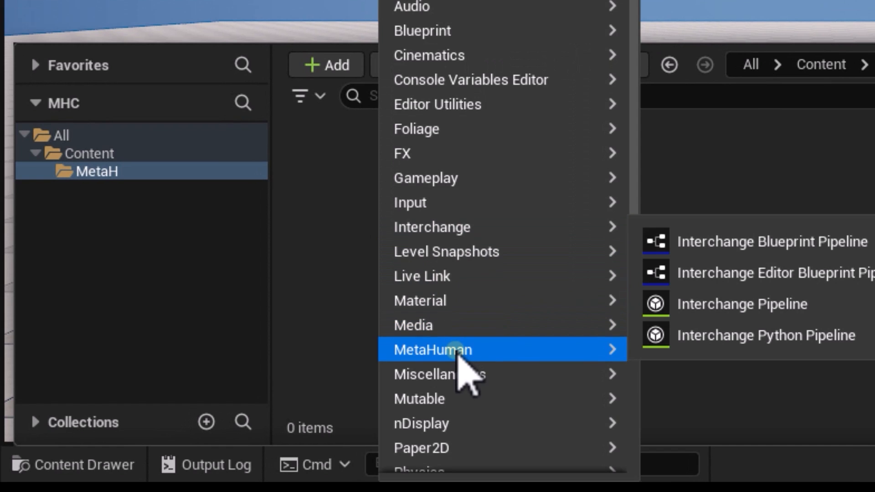
mouse_move(457, 354)
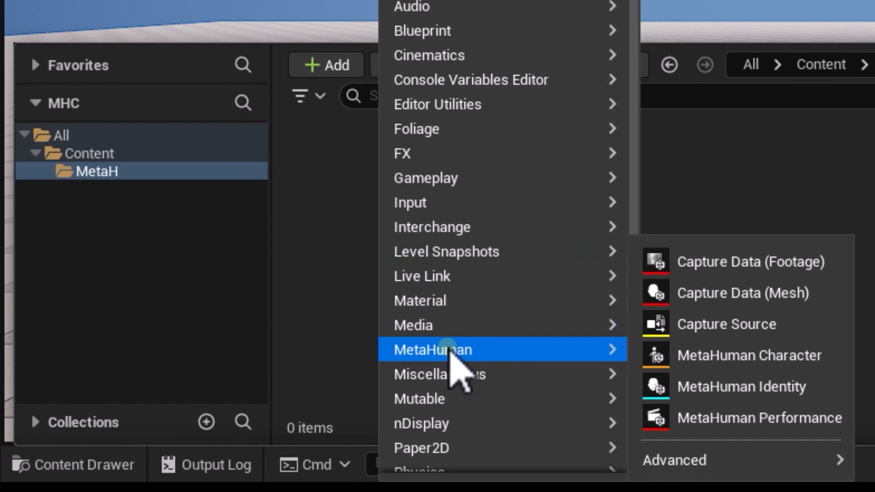
click(690, 355)
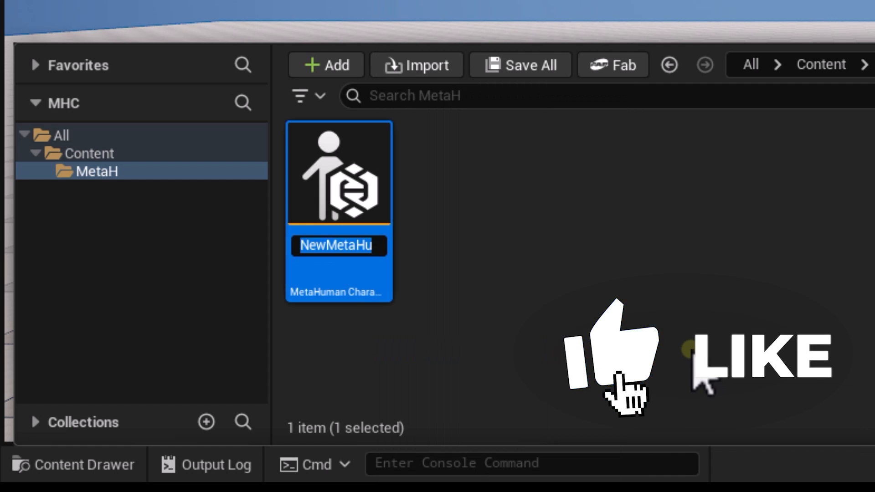
text(MHC_)
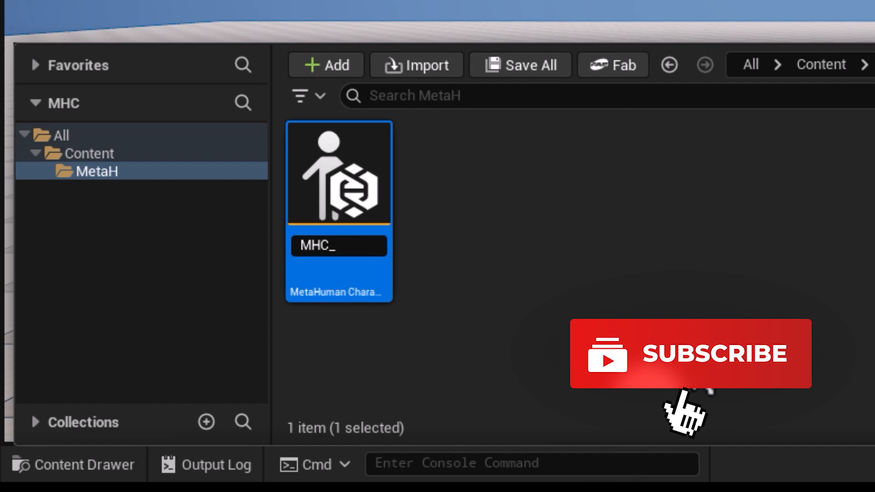
text(Your)
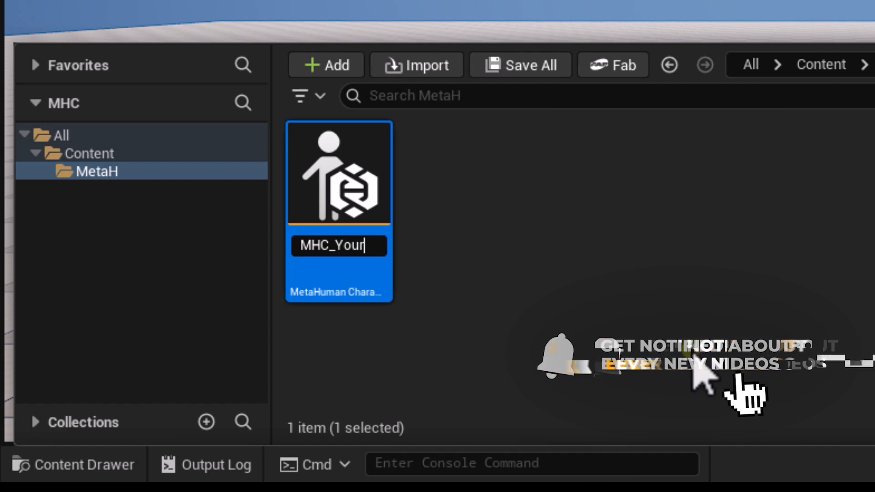
text(Char)
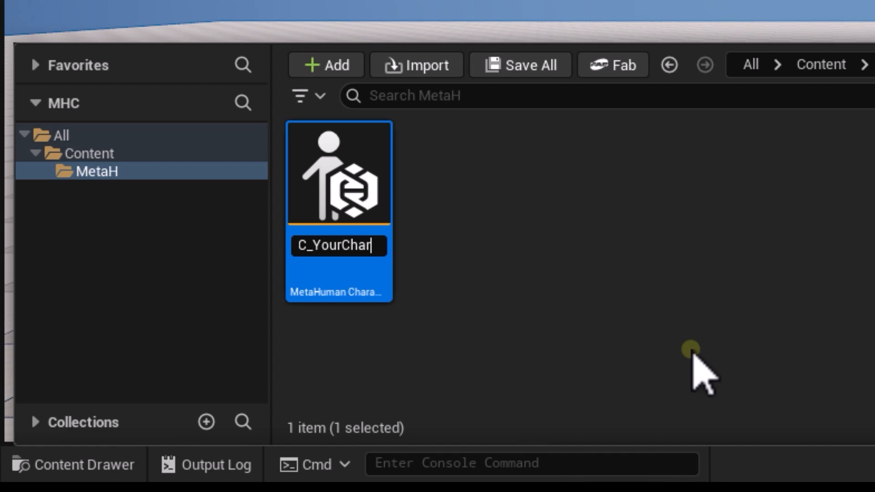
key(BackSpace)
key(BackSpace)
key(BackSpace)
key(BackSpace)
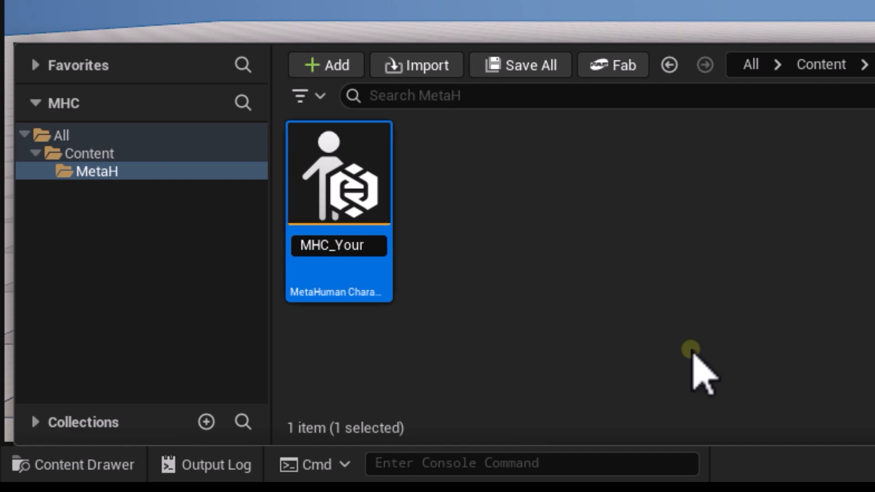
text(Name)
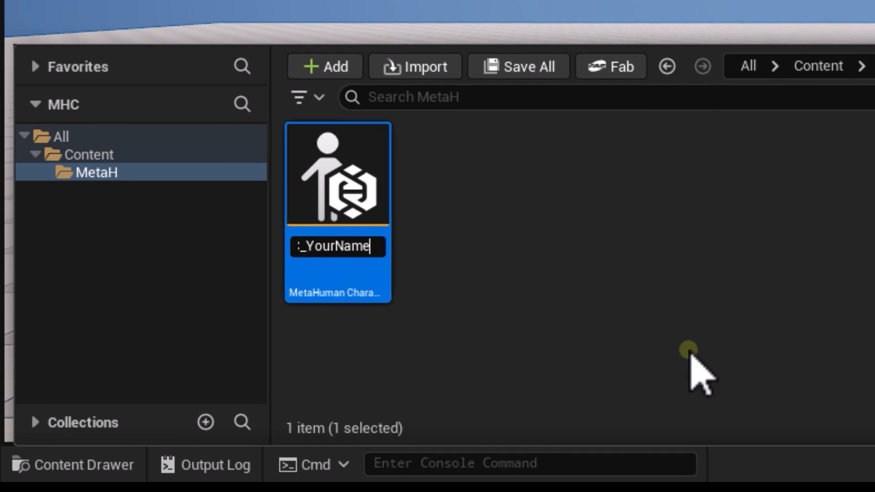
key(Return)
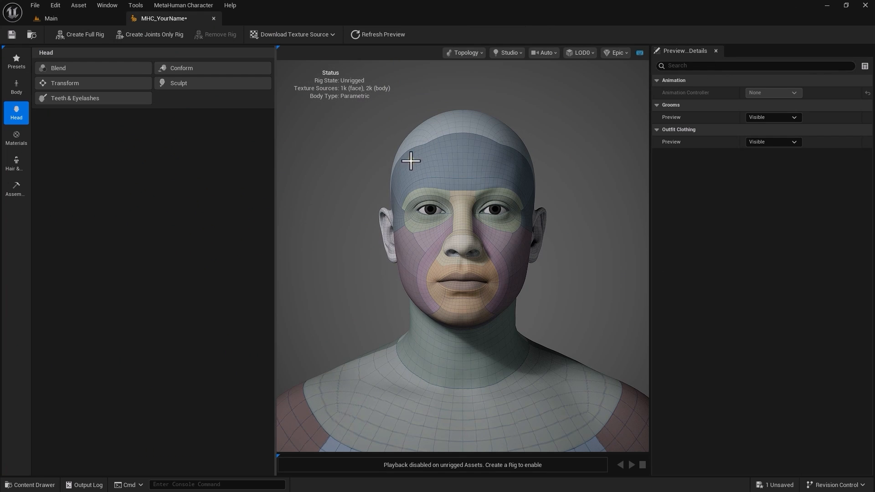
mouse_move(307, 196)
mouse_down()
mouse_move(320, 198)
mouse_move(281, 206)
mouse_move(409, 143)
mouse_move(373, 203)
mouse_move(318, 208)
mouse_up()
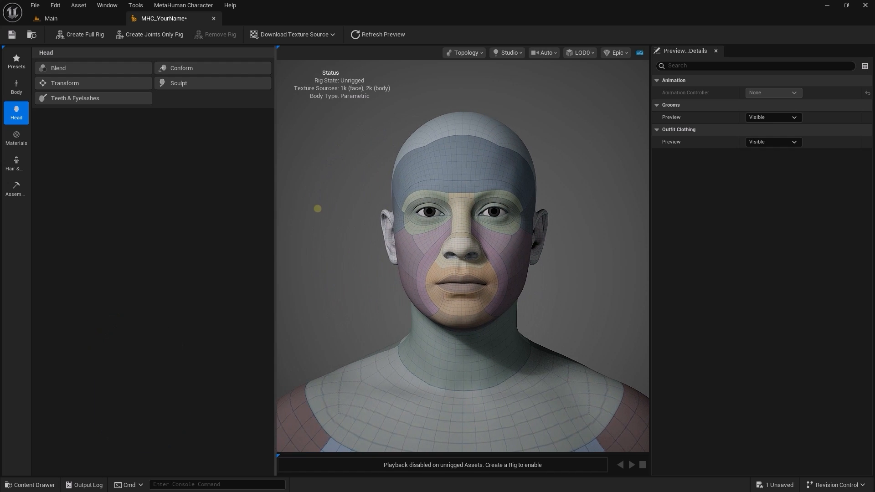
scroll(369, 190, up, 3)
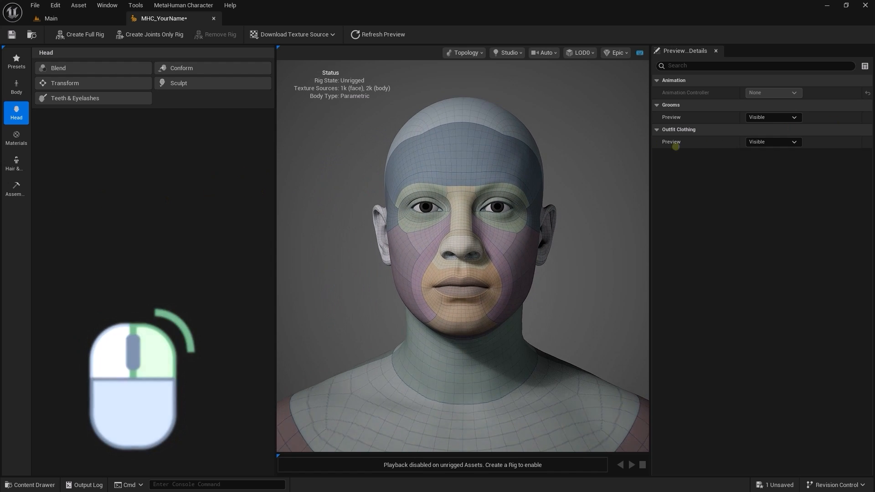
scroll(371, 220, up, 6)
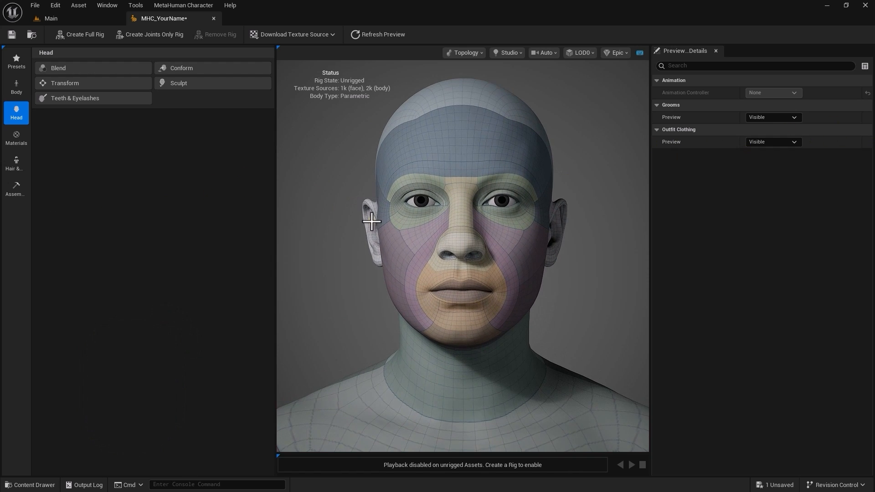
scroll(371, 220, down, 5)
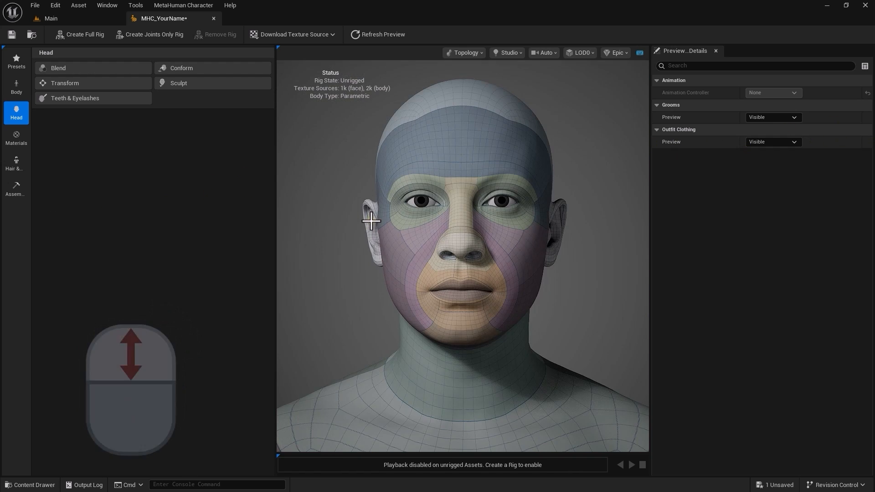
scroll(371, 221, down, 3)
scroll(371, 219, up, 3)
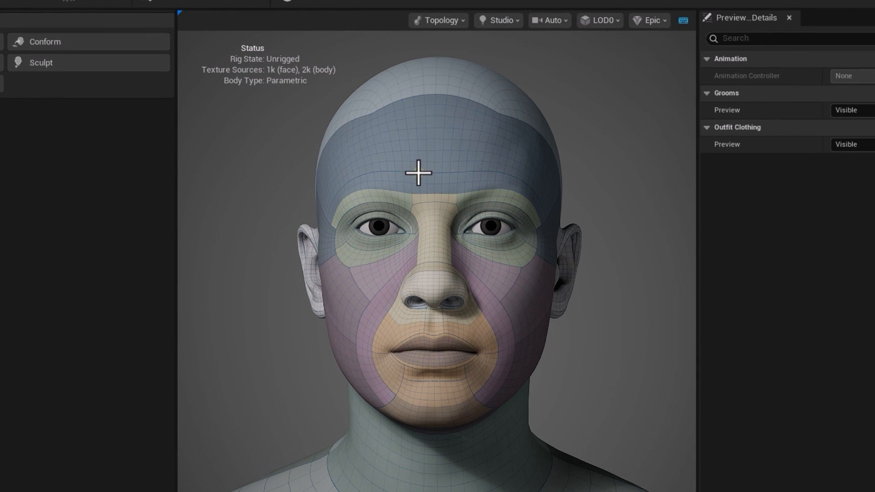
Preview the head with the Skin and Clay preview materials and return it to Topology.
click(447, 22)
click(445, 69)
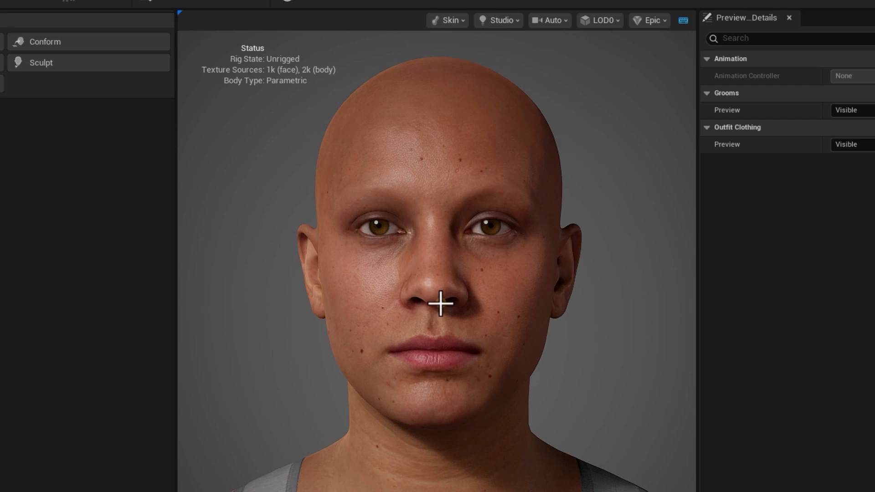
click(458, 21)
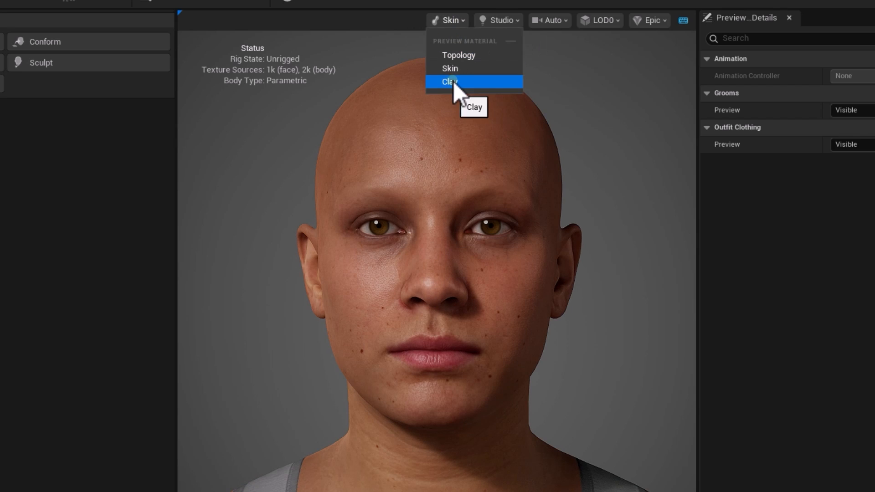
click(454, 81)
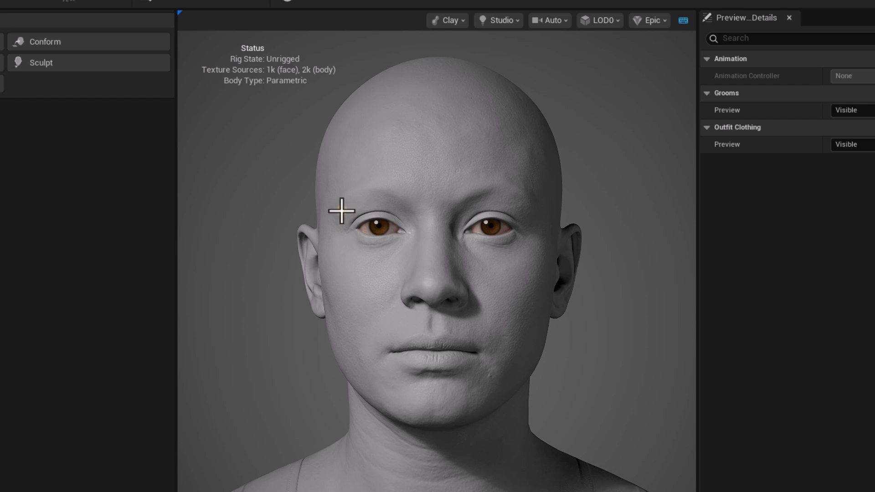
click(447, 23)
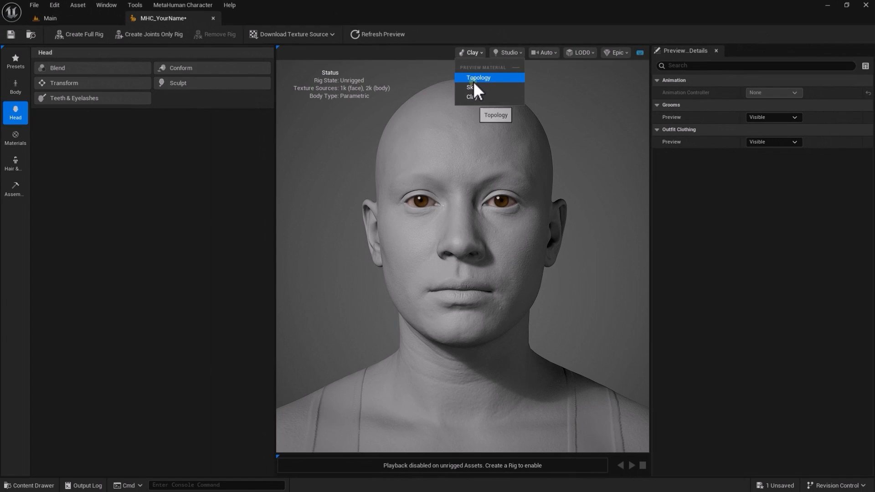
click(474, 80)
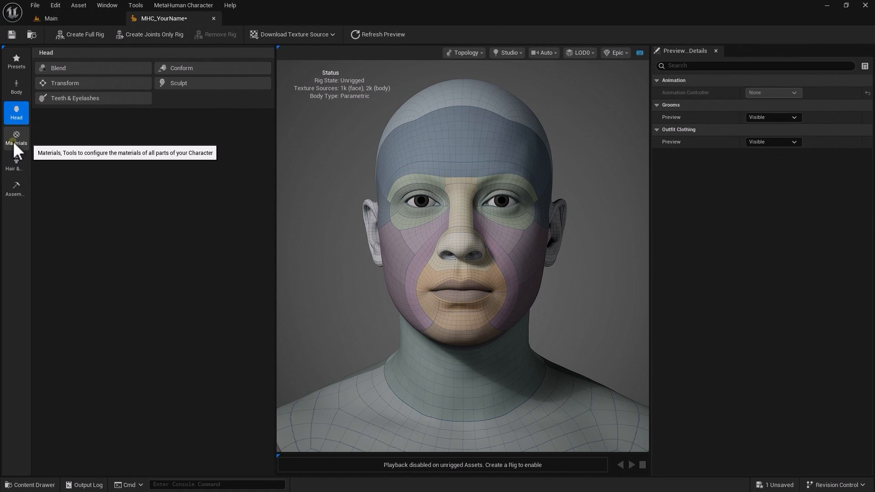
Open the character's Materials section and set the preview material to Topology.
click(14, 140)
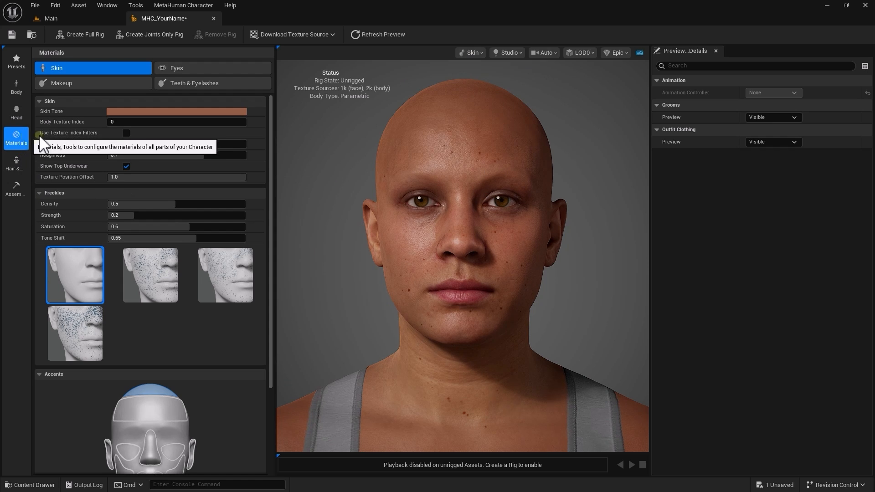
click(469, 53)
click(474, 78)
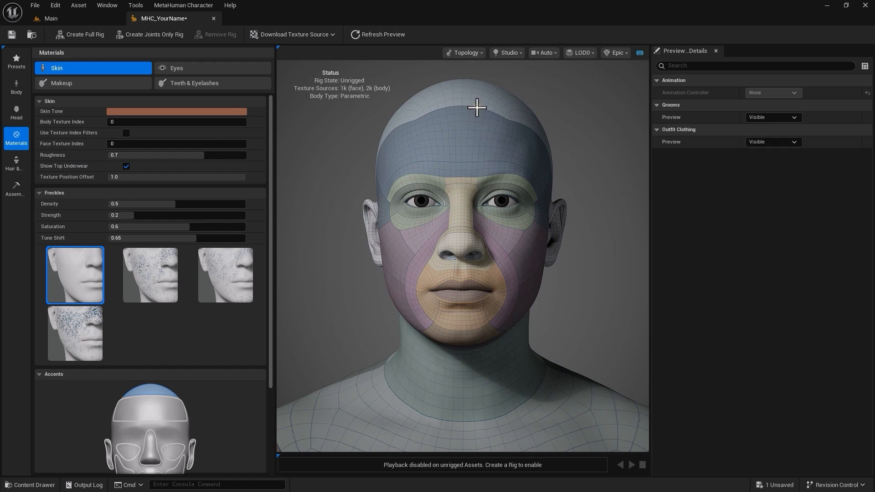
Preview the head under several lighting environments, including Moonlight, Tungsten and Portrait, and restore the Studio environment.
click(519, 53)
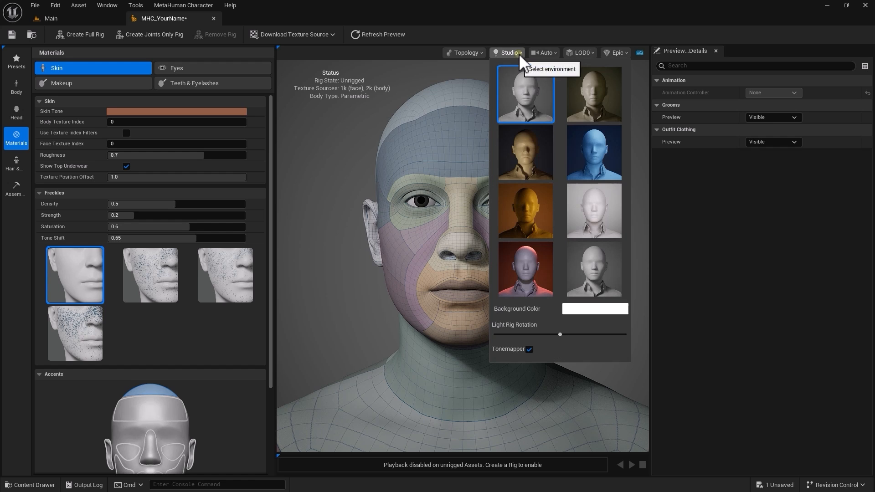
click(571, 103)
click(582, 158)
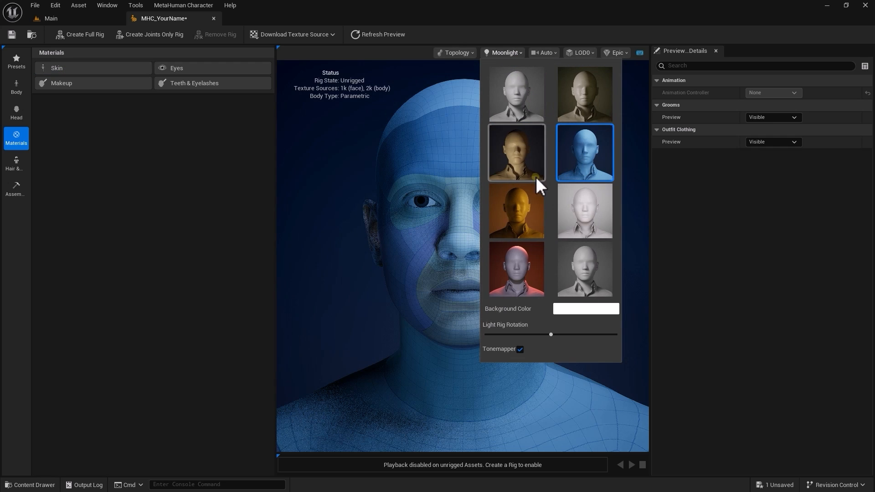
click(513, 171)
click(521, 229)
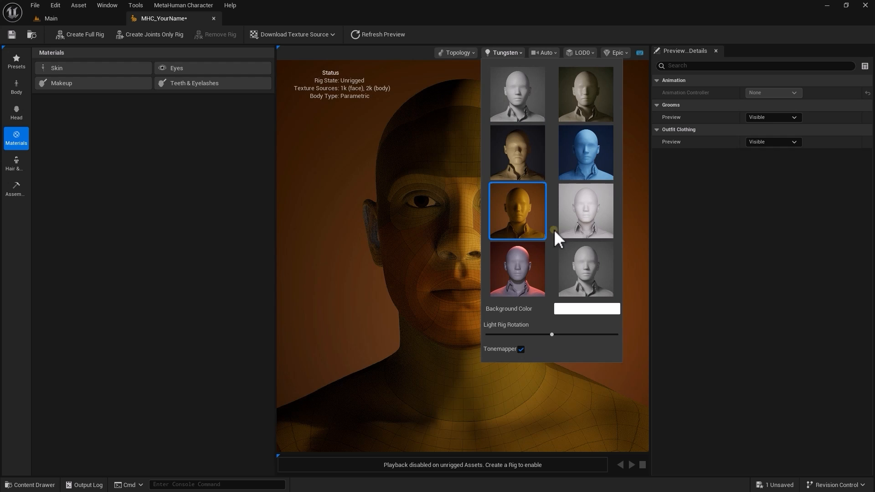
click(587, 231)
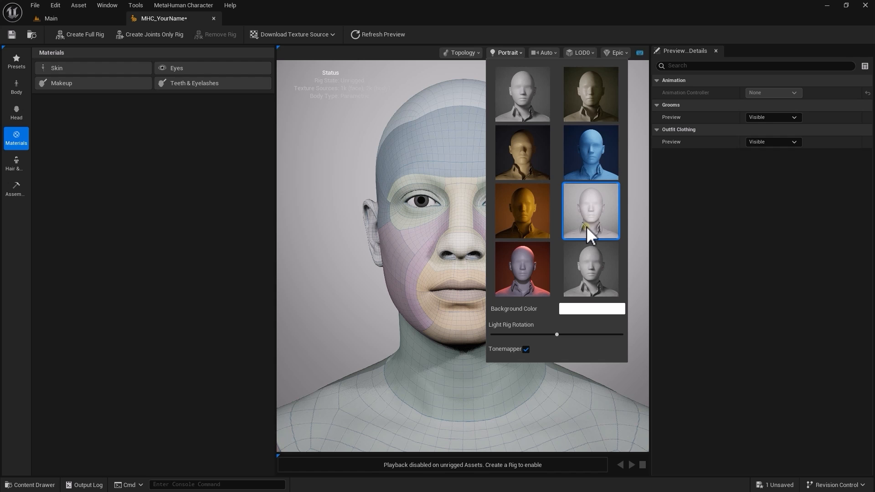
click(524, 105)
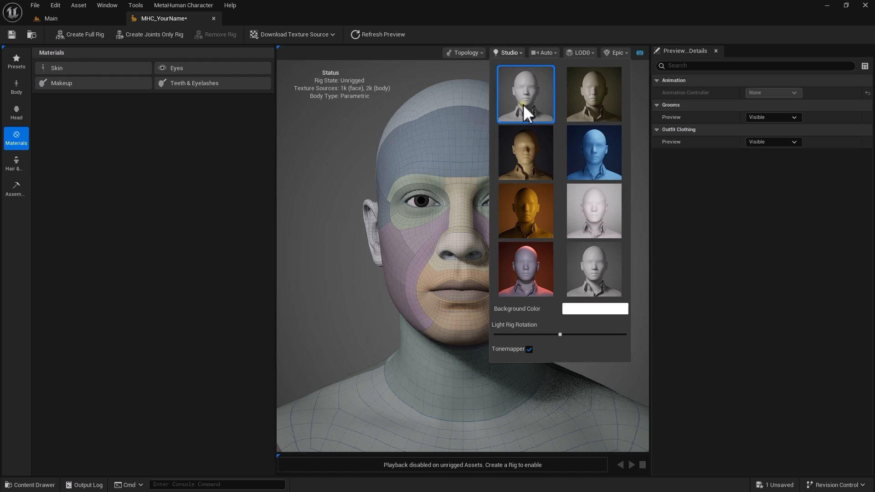
click(316, 173)
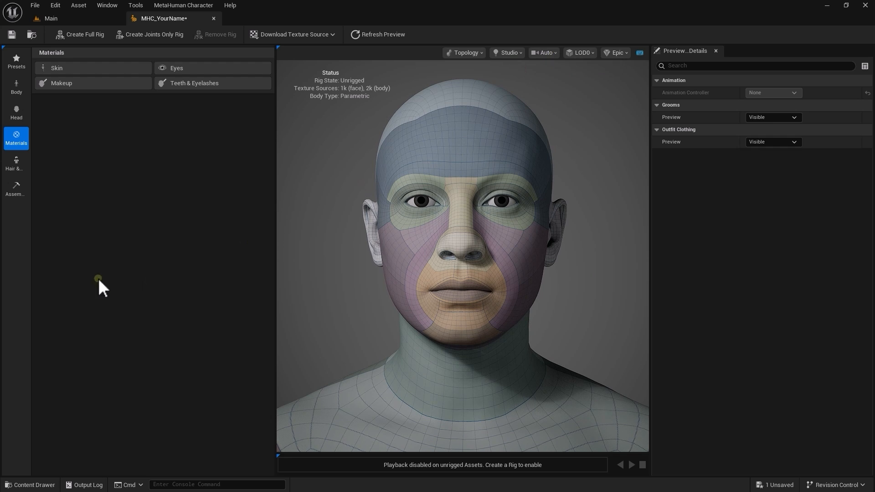
Compare the automatic camera framing for Body and Head, try the Far framing, and restore camera switching to Auto.
click(16, 89)
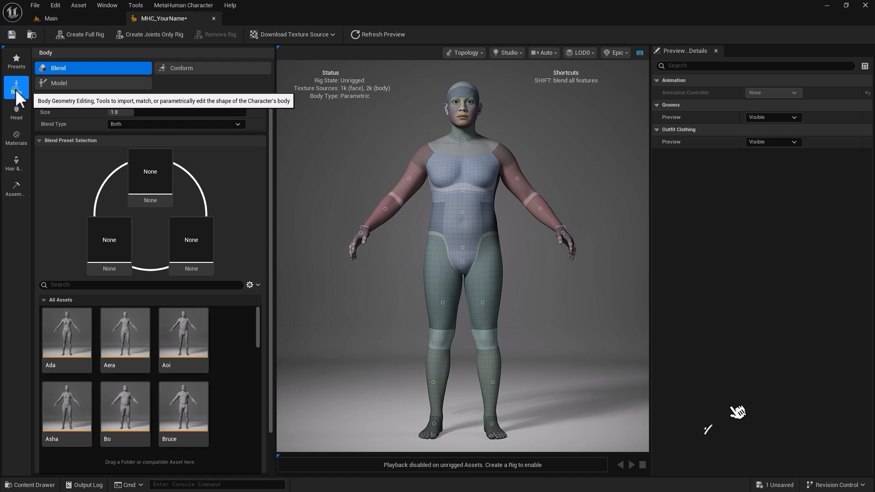
click(16, 113)
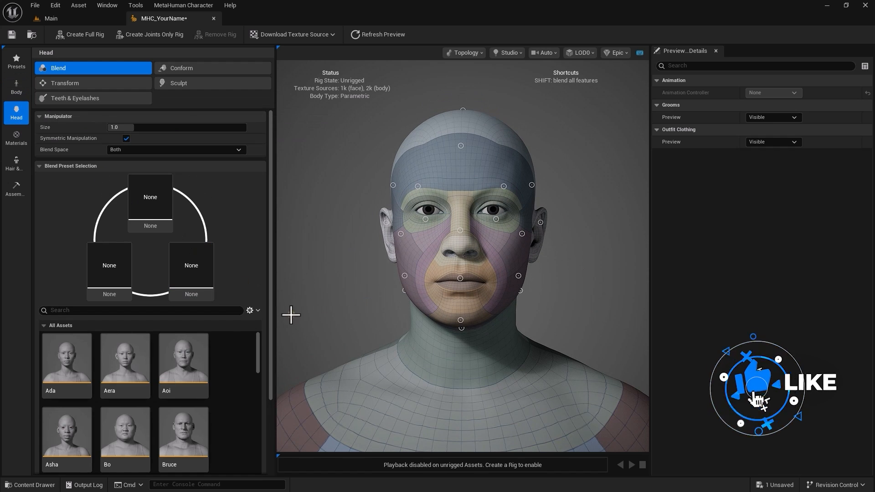
click(546, 54)
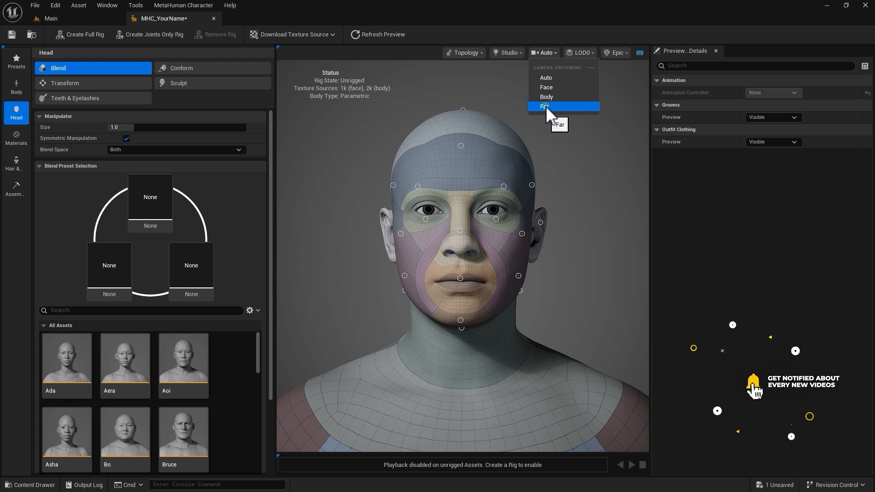
click(546, 106)
click(555, 54)
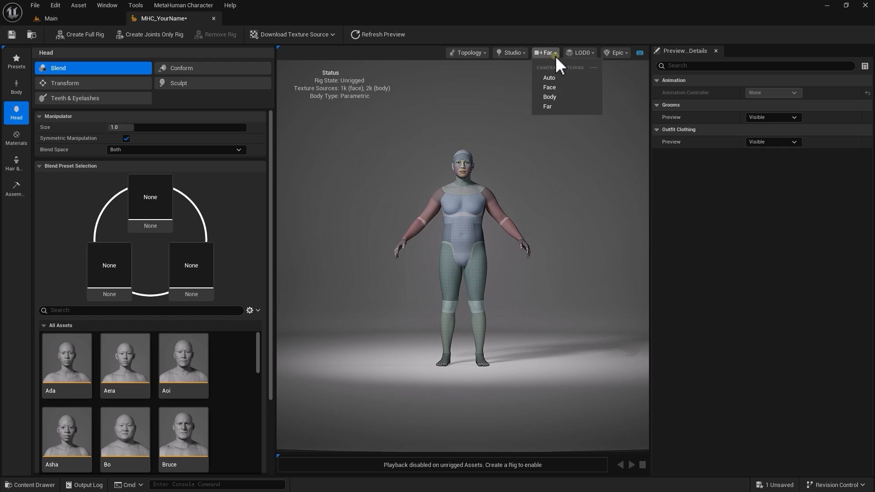
click(551, 78)
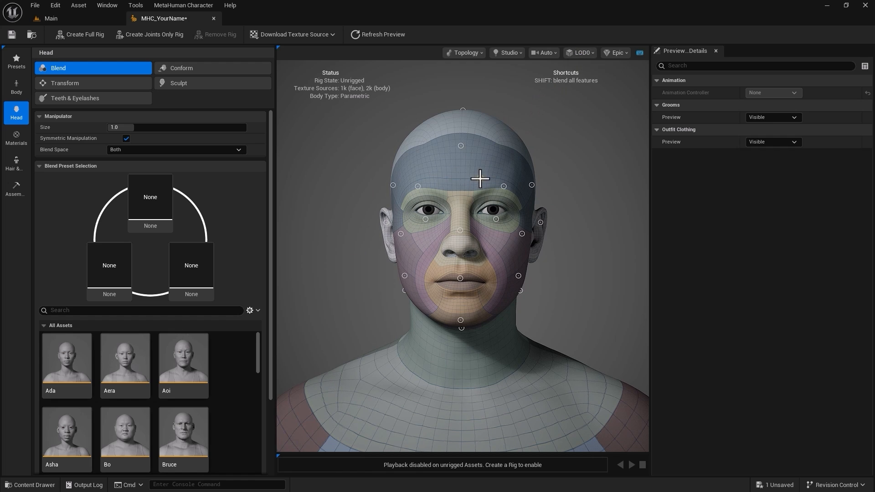
Preview the head at Medium and High rendering quality and return the quality to Epic.
click(621, 52)
click(619, 79)
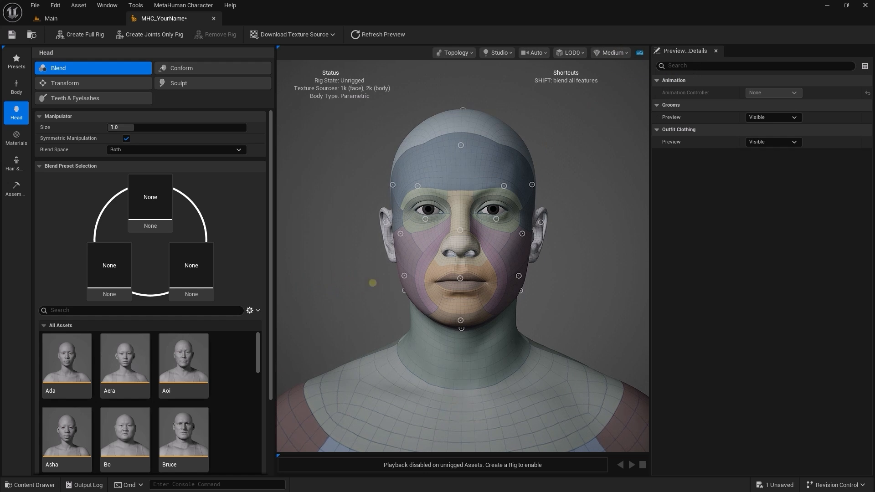
scroll(353, 280, up, 3)
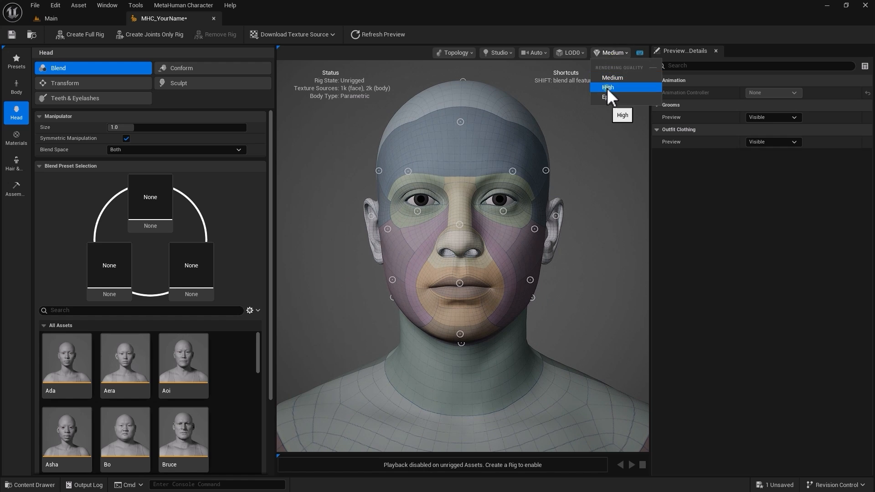
click(608, 87)
click(619, 53)
click(615, 96)
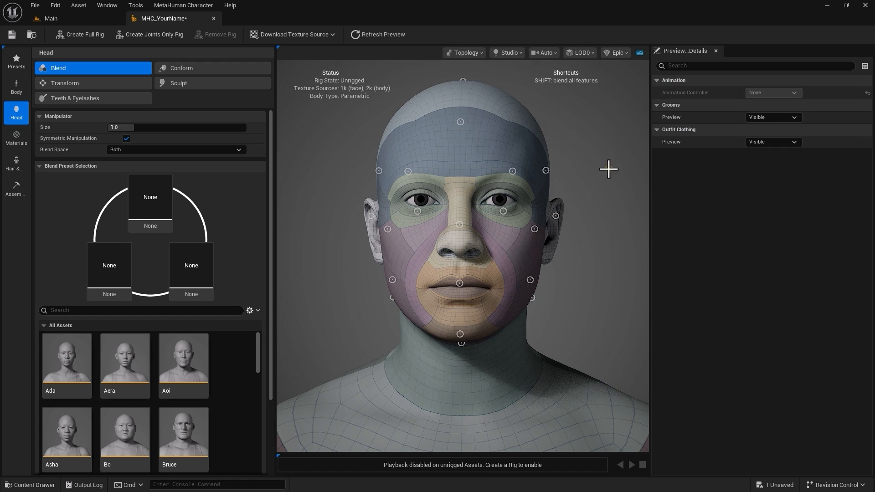
Set the preview material to Skin and look through the Presets, Body, Head, Materials, Hair & Clothing and Assembly sections.
click(476, 54)
click(466, 86)
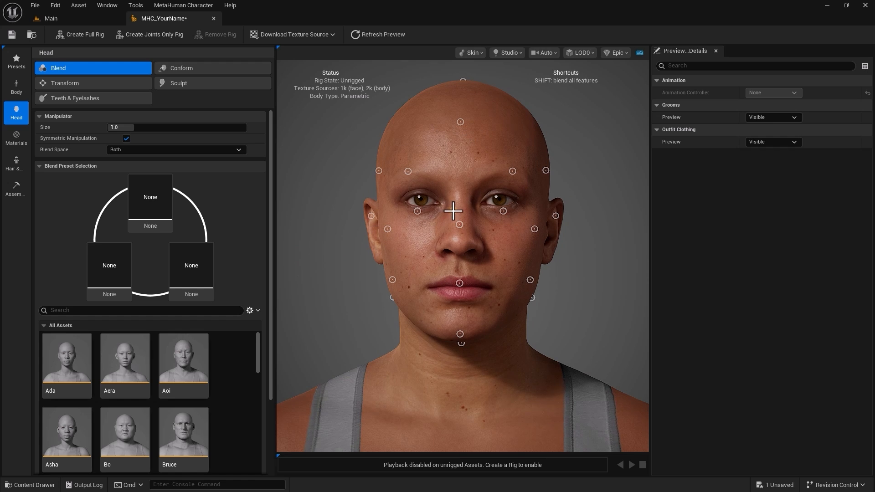
click(14, 63)
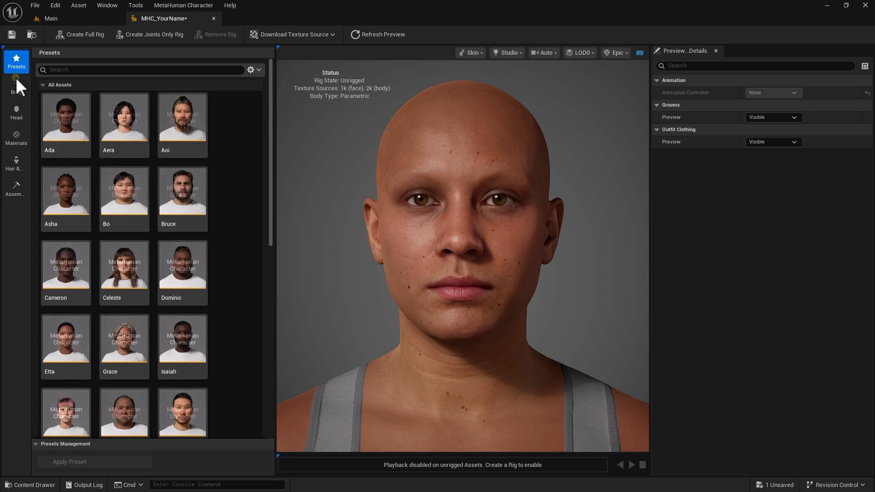
click(18, 88)
click(19, 114)
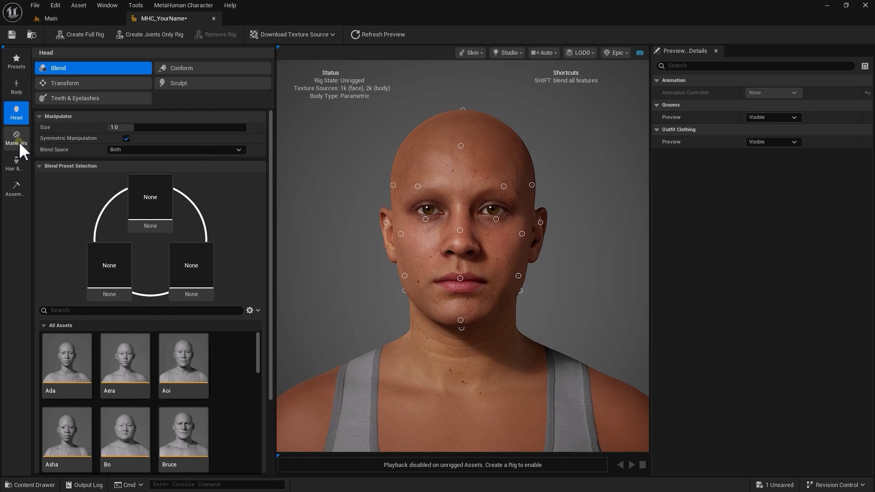
click(18, 142)
click(18, 169)
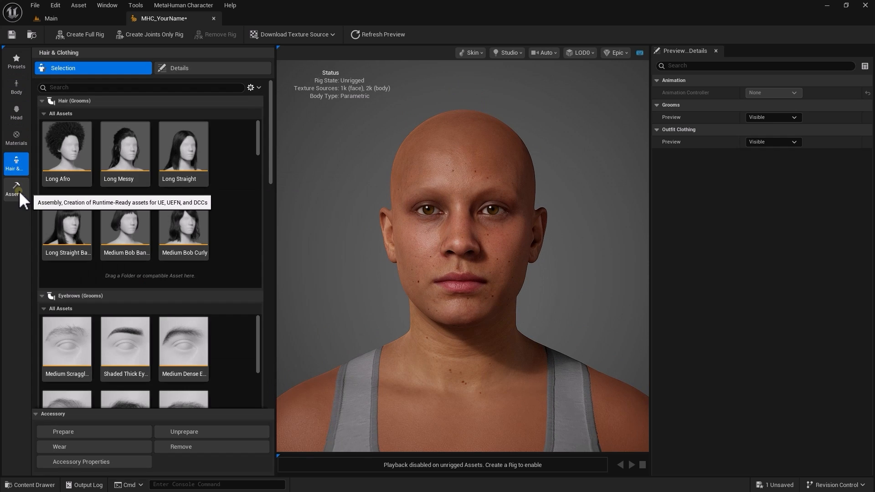
click(17, 189)
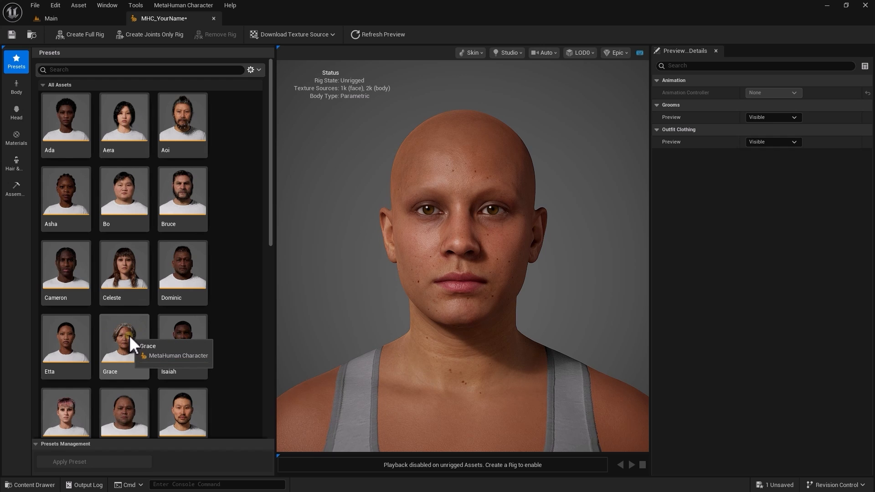
Fill the three body blend slots with Aera, Aera and Aoi, keeping the blend type at Both.
click(16, 87)
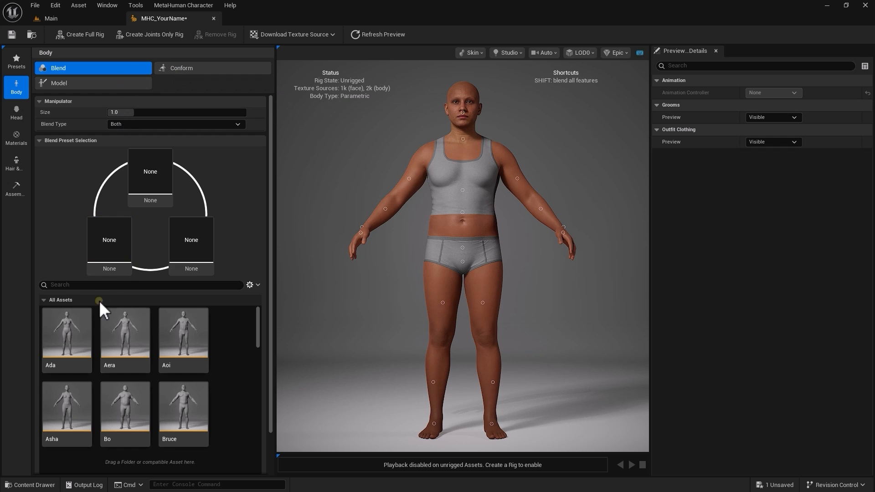
drag(179, 340, 190, 241)
drag(133, 336, 148, 177)
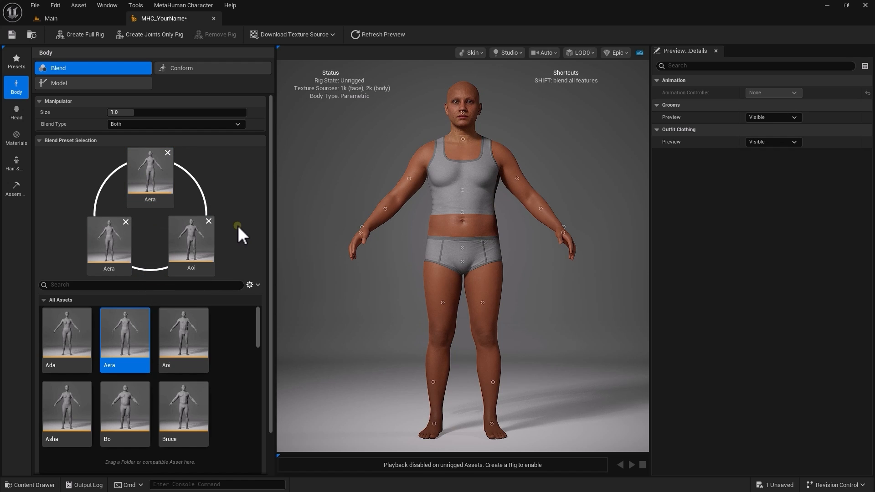
click(220, 125)
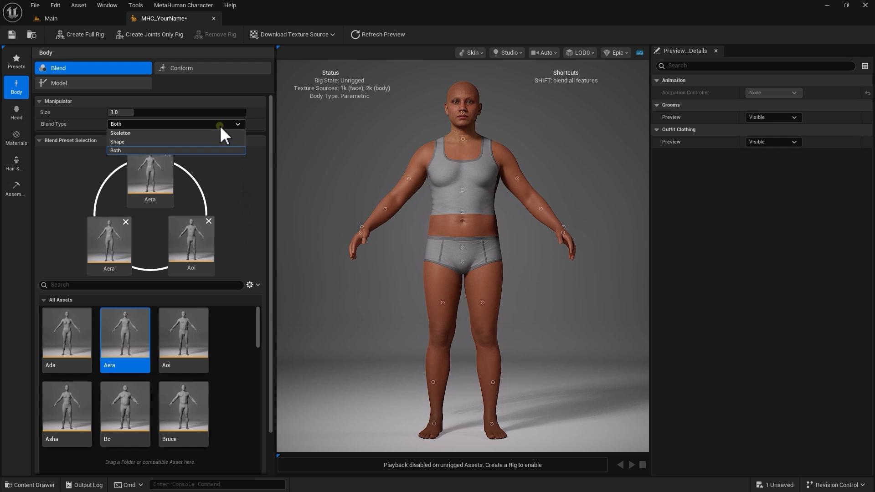
click(214, 151)
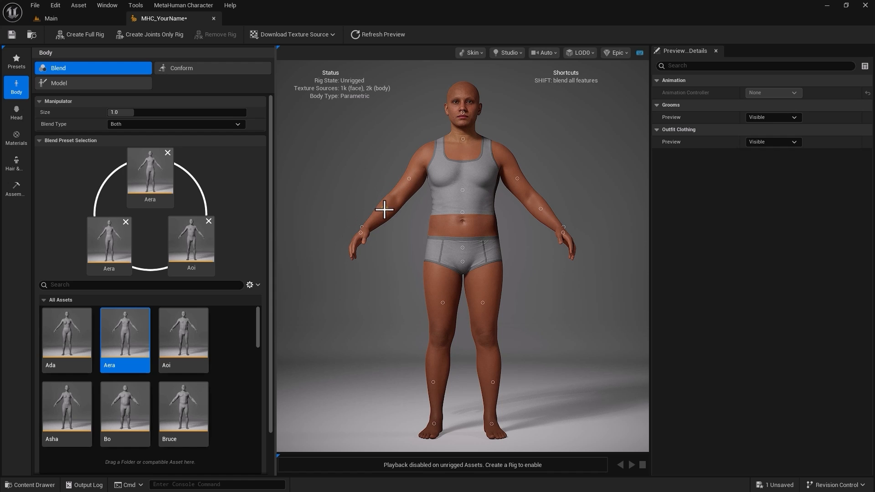
Try blending the forearm between the assigned body presets with its blend manipulator.
drag(385, 210, 379, 211)
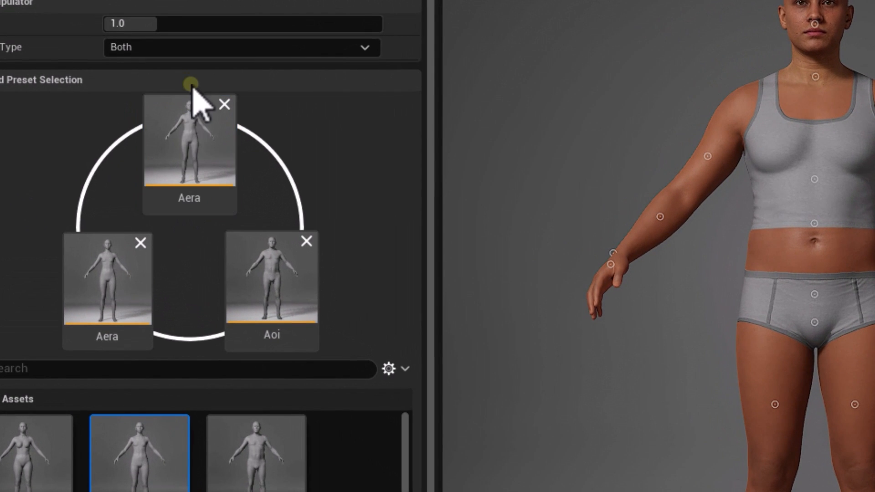
click(193, 145)
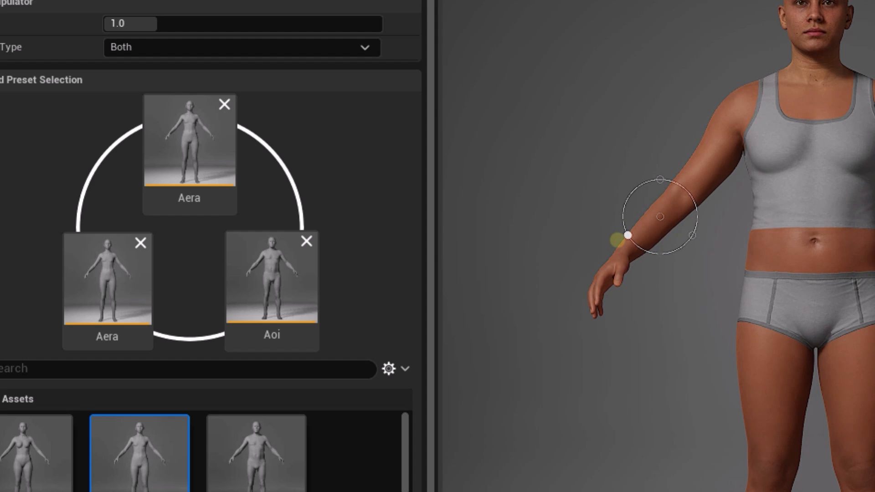
drag(628, 235, 693, 233)
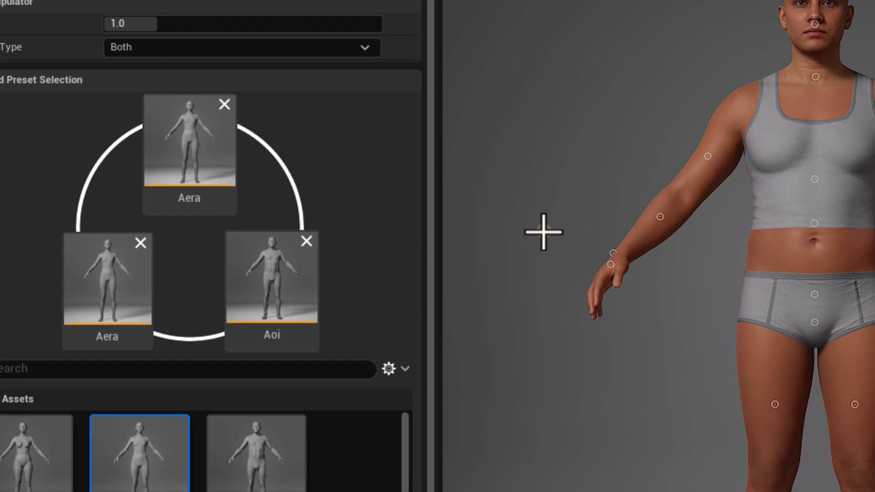
Clear the body blend slots, practise reassigning the Aoi preset, and leave all three slots empty.
click(224, 104)
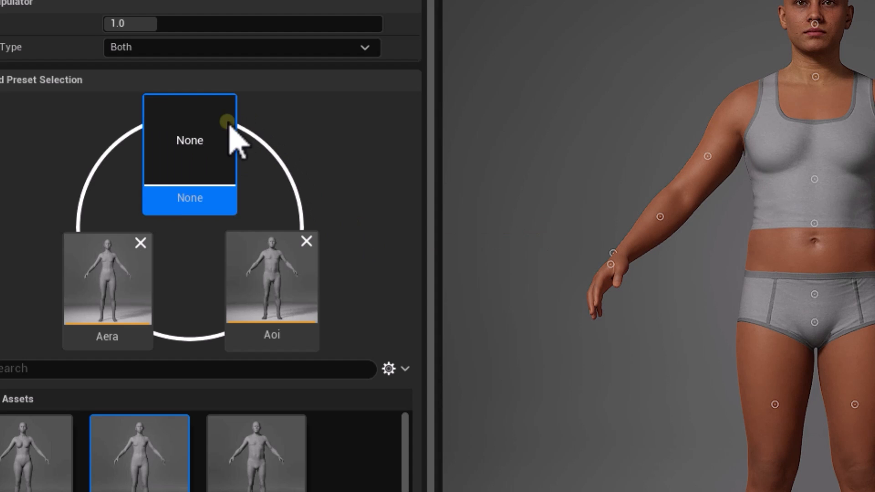
click(306, 241)
drag(255, 449, 273, 285)
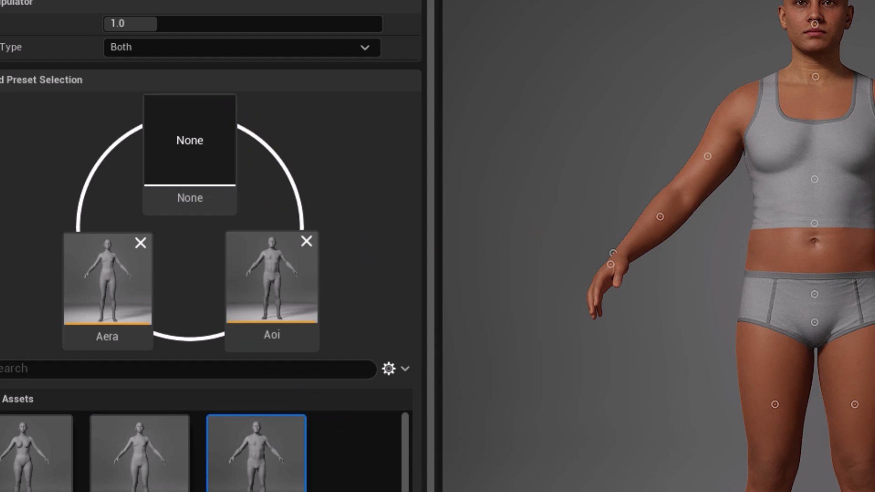
click(305, 242)
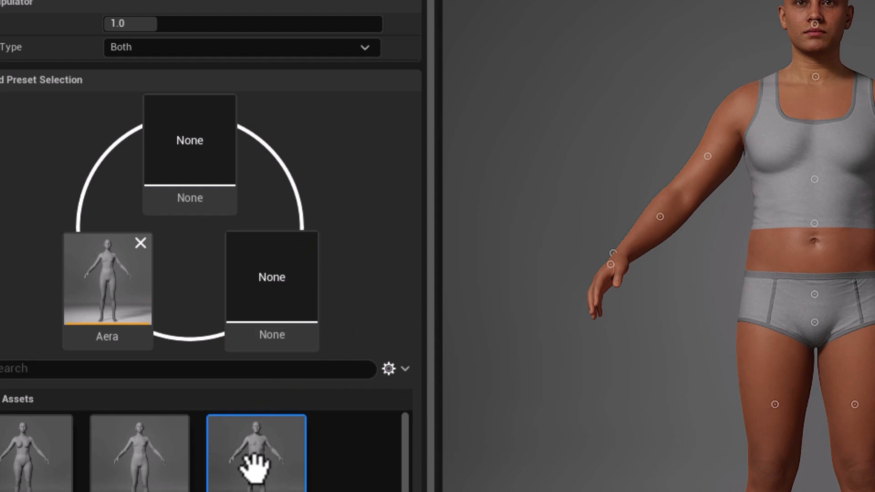
drag(253, 454, 150, 262)
click(142, 244)
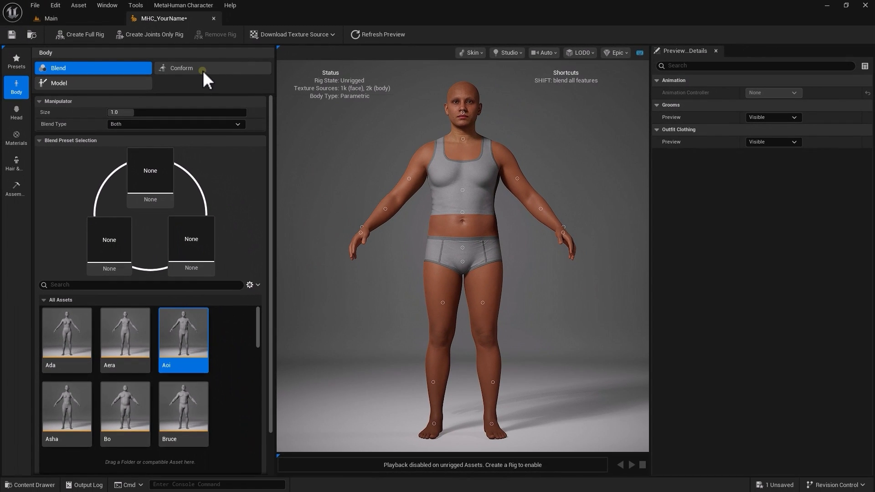
Examine the body's Conform options, opening the DNA file browser and closing it without choosing a file.
click(205, 70)
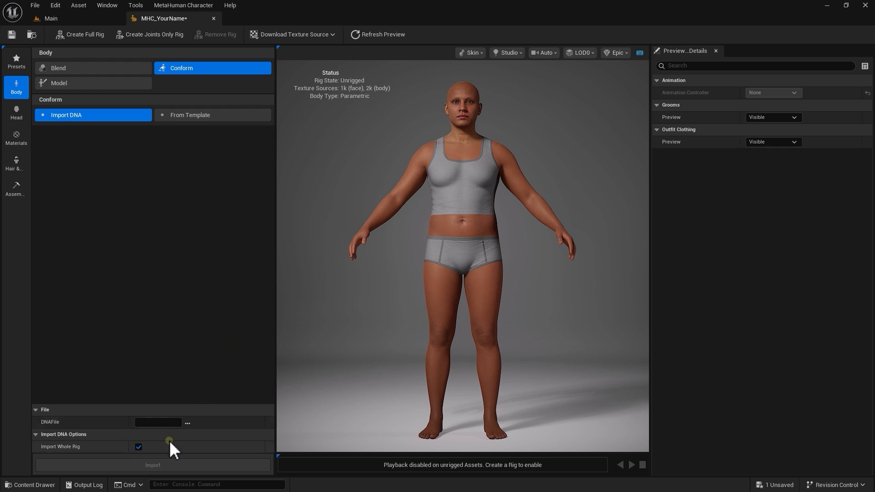
click(187, 423)
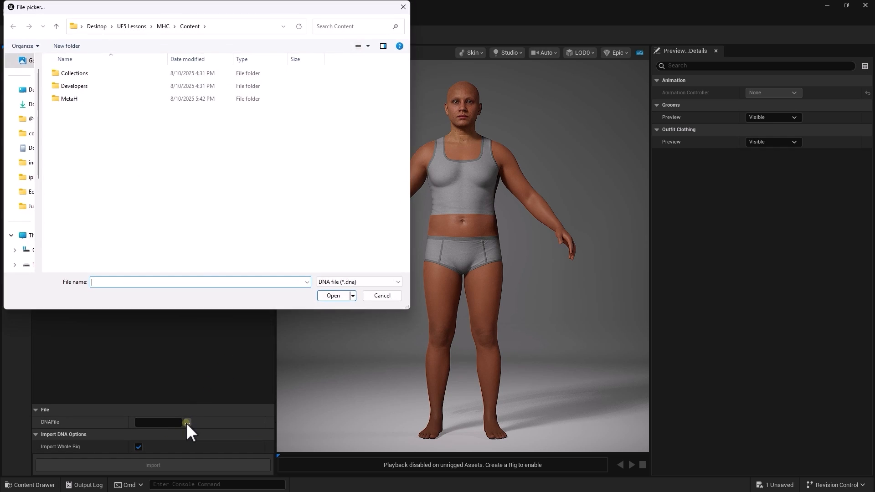
click(371, 296)
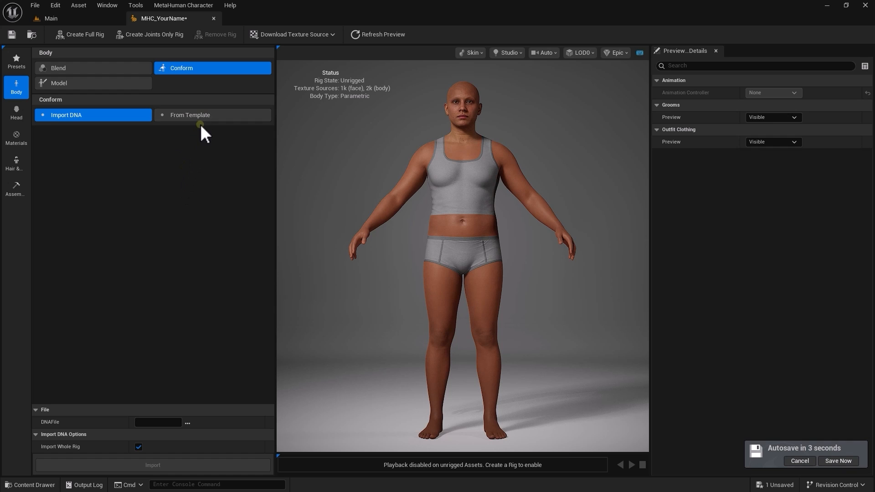
Open the parametric body model, pin the Height constraint, and review the remaining measurements and body parameters.
click(99, 83)
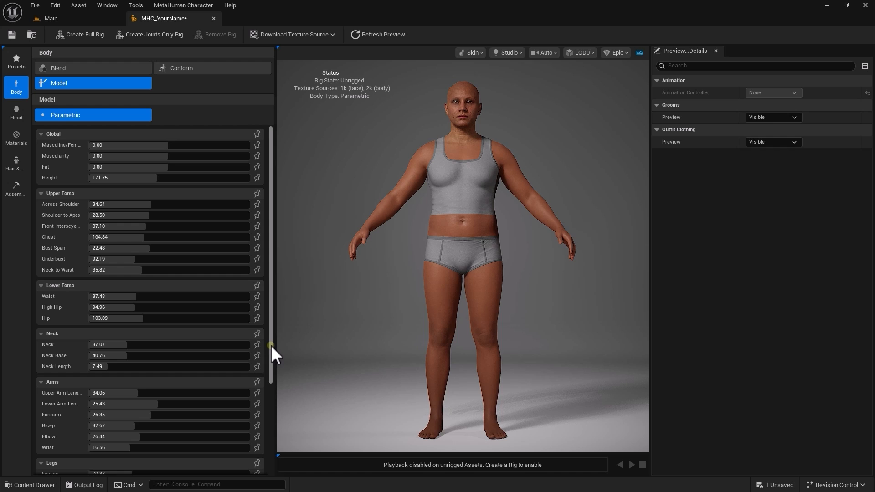
drag(272, 345, 272, 341)
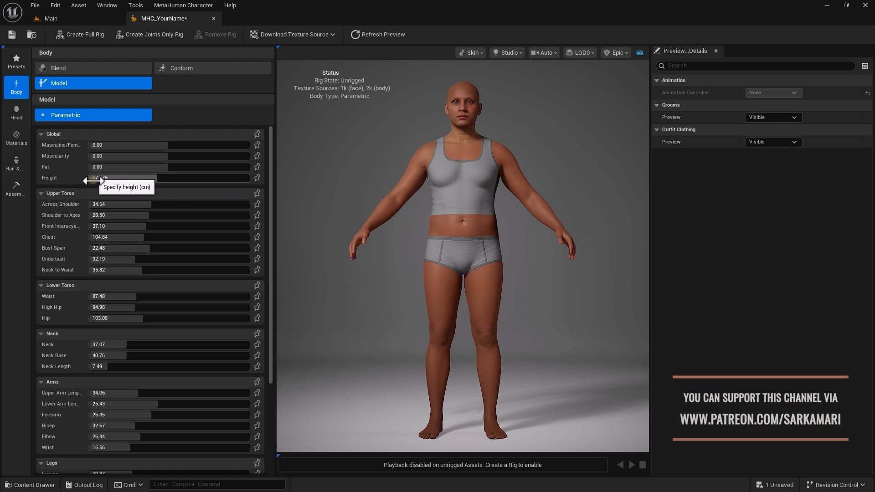
click(256, 177)
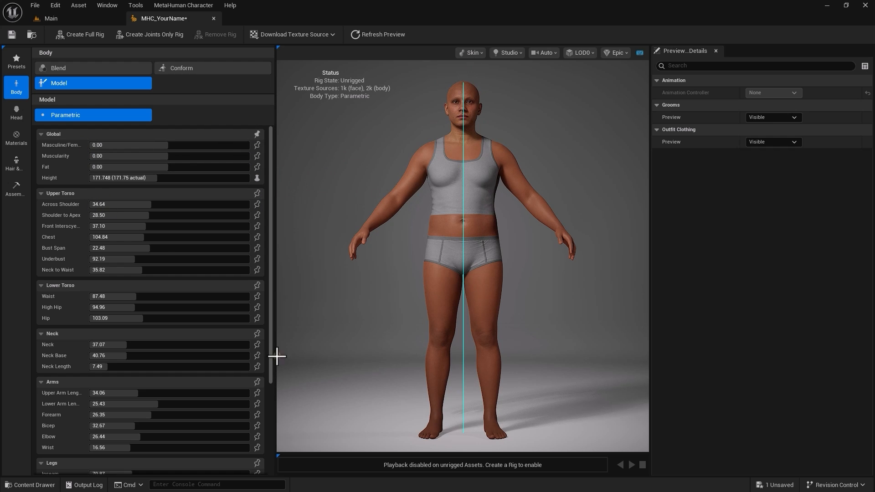
drag(275, 376, 271, 444)
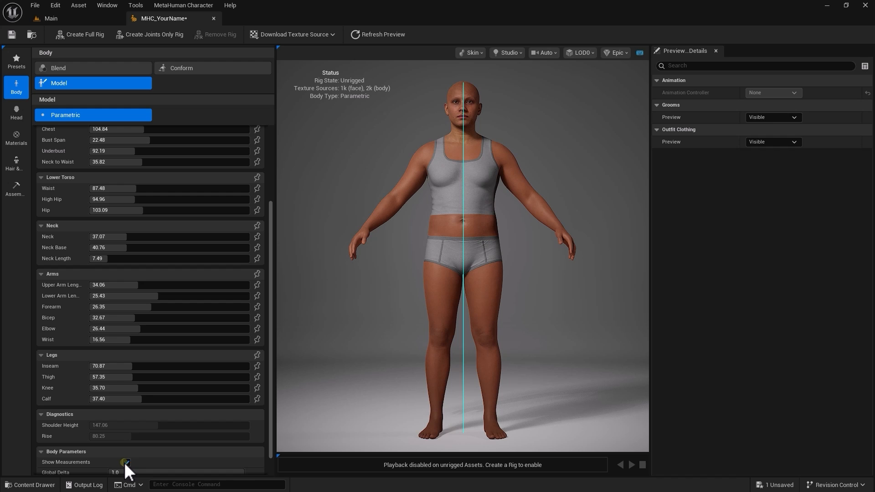
drag(269, 368, 279, 214)
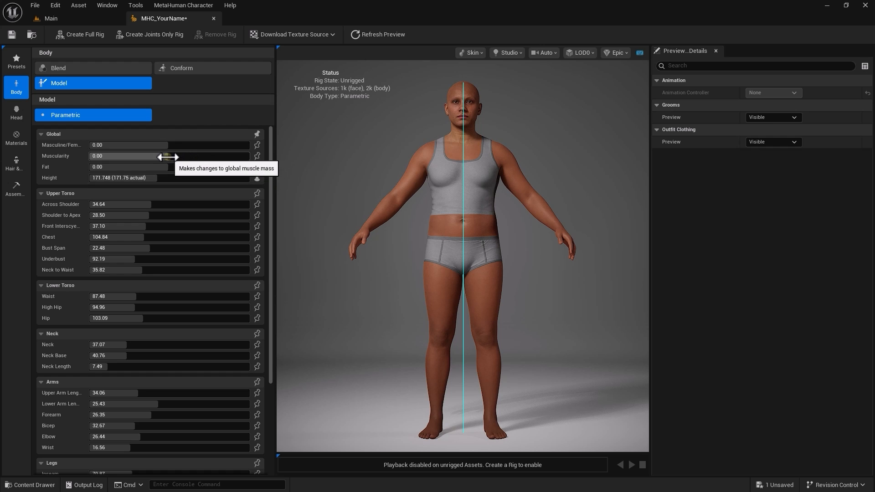
Set the global body values to Masculine/Feminine 1.215, Muscularity -1.404 and Fat 0.342.
drag(175, 156, 195, 145)
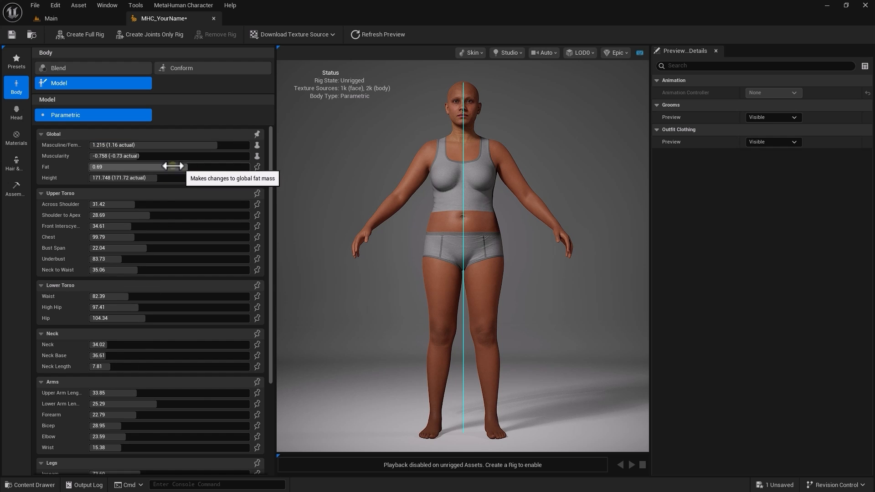
drag(135, 157, 104, 157)
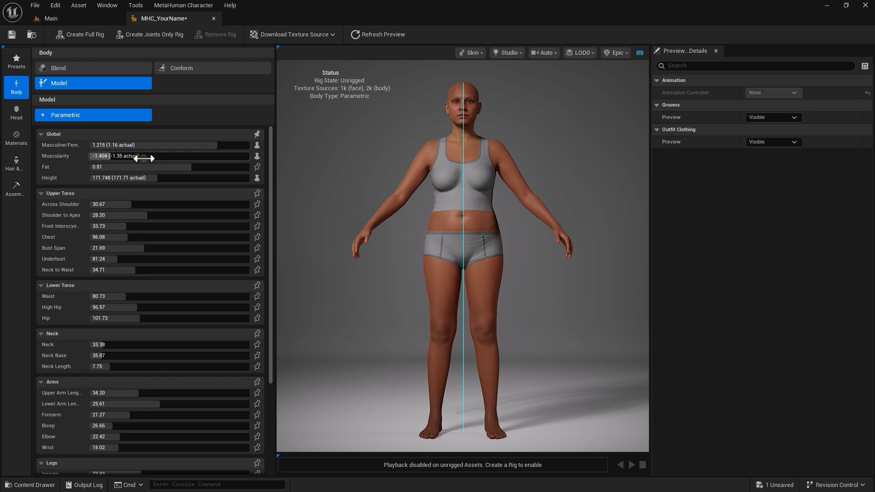
mouse_move(187, 169)
mouse_down()
mouse_move(241, 167)
mouse_move(164, 168)
mouse_move(196, 168)
mouse_move(167, 170)
mouse_move(188, 168)
mouse_up()
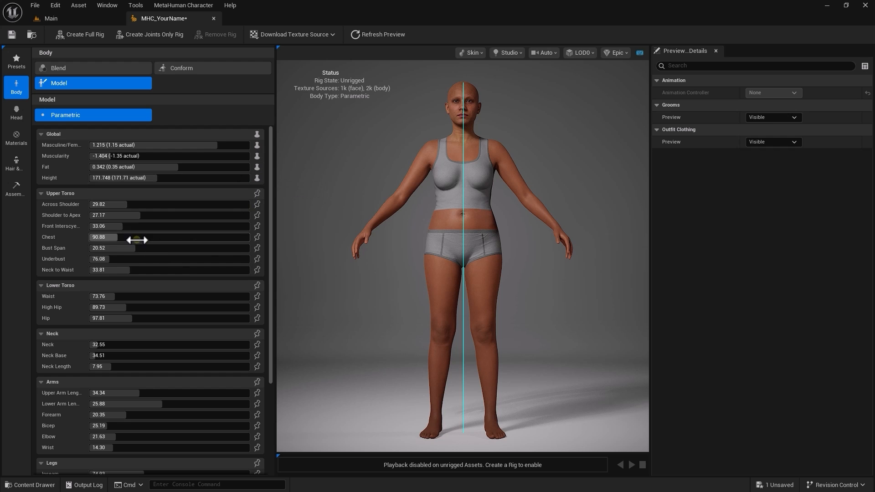
Set the upper torso's Chest measurement to 101.414 and Across Shoulder to 30.149.
drag(119, 238, 138, 238)
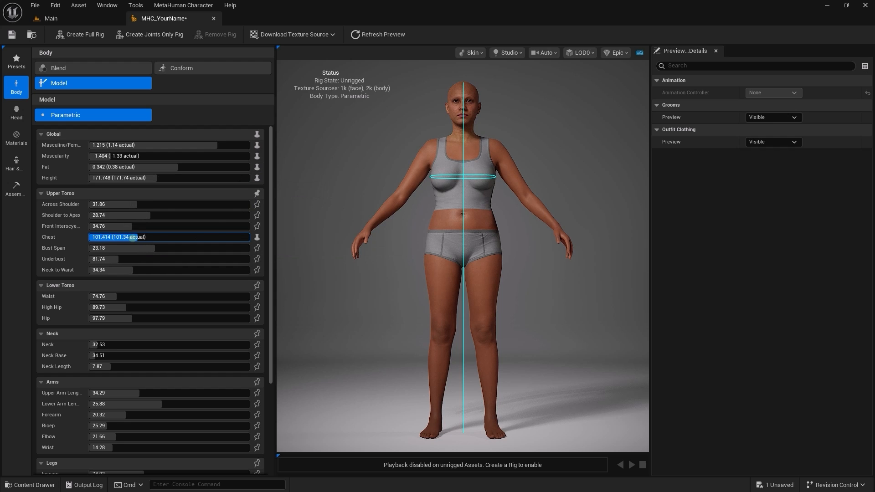
drag(125, 204, 129, 205)
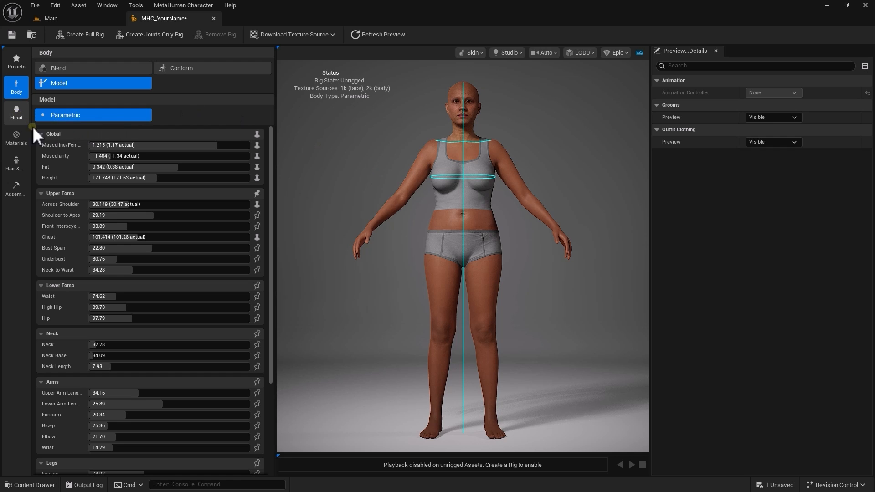
Examine the head editing options, going through the Blend, Conform, Transform and Sculpt modes.
click(16, 113)
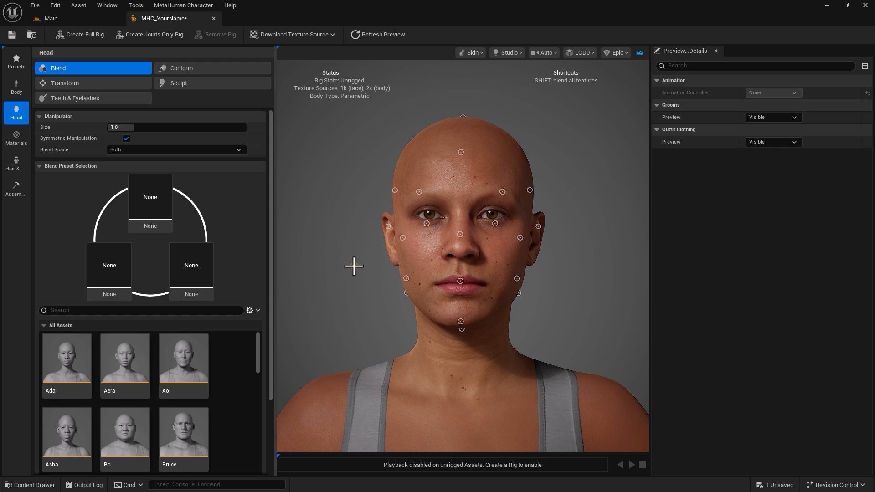
click(176, 70)
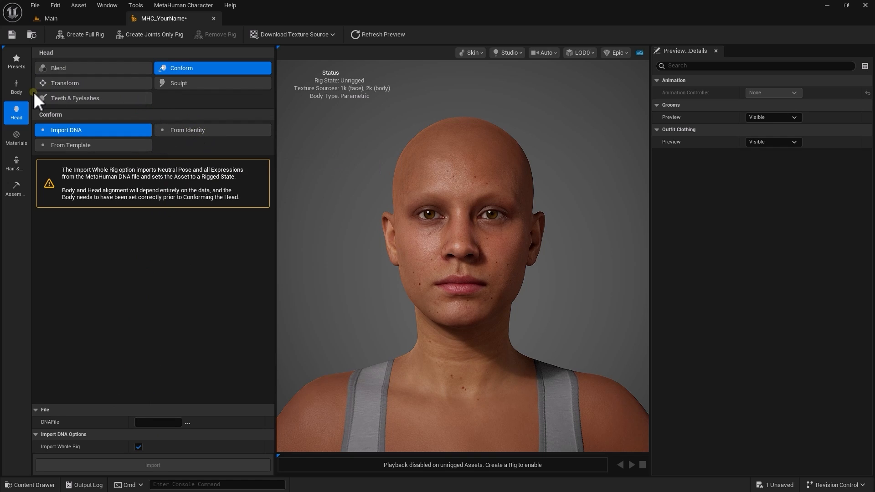
click(59, 83)
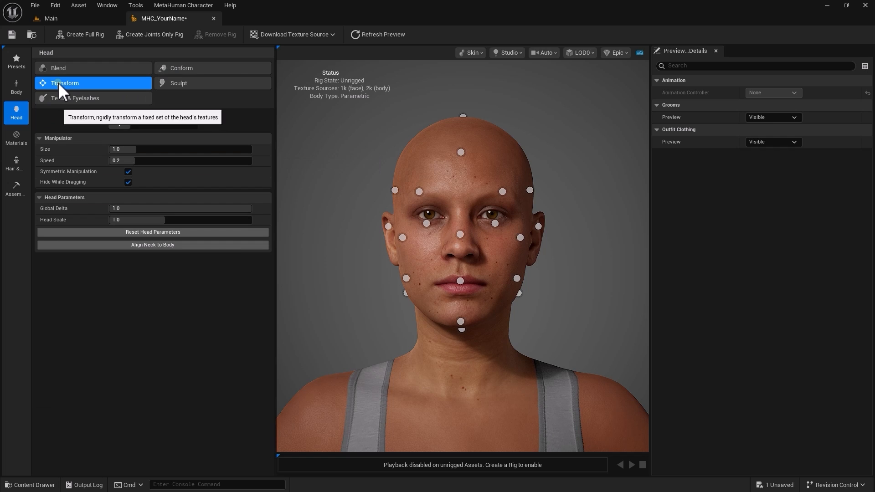
click(216, 83)
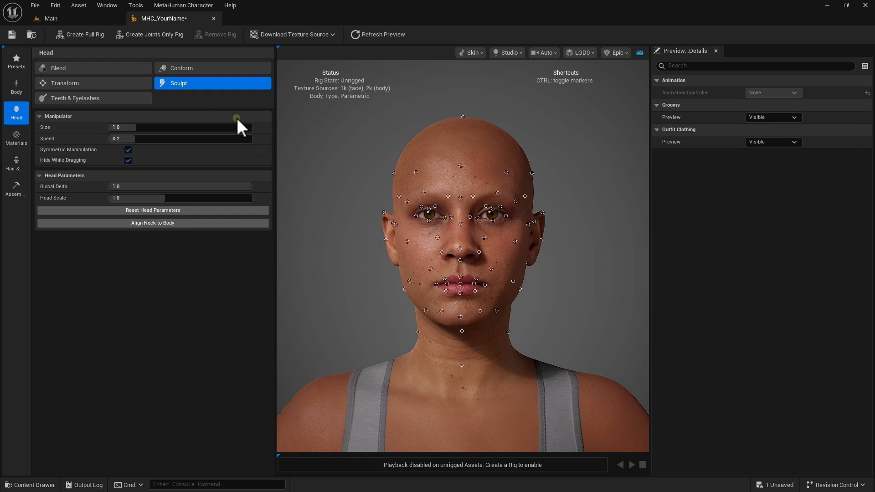
In the head's Transform mode, move the lower cheek markers slightly inward on both sides to narrow the face.
click(123, 84)
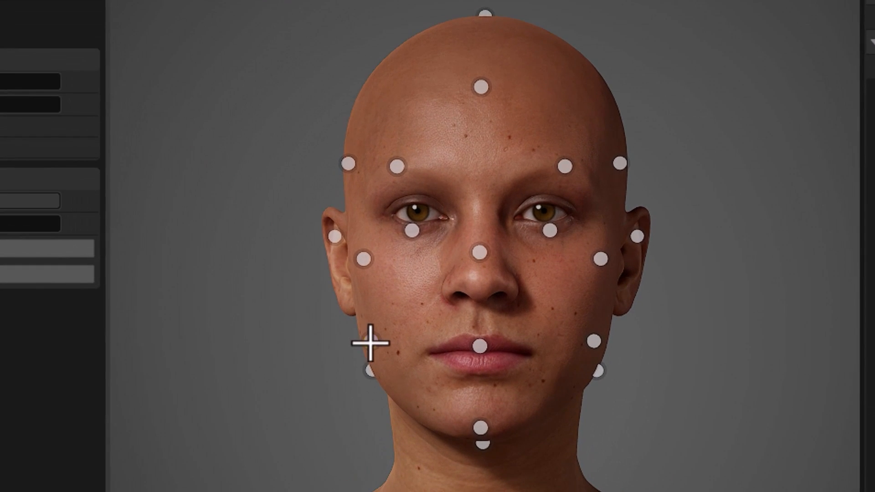
drag(406, 278, 406, 280)
drag(384, 338, 338, 428)
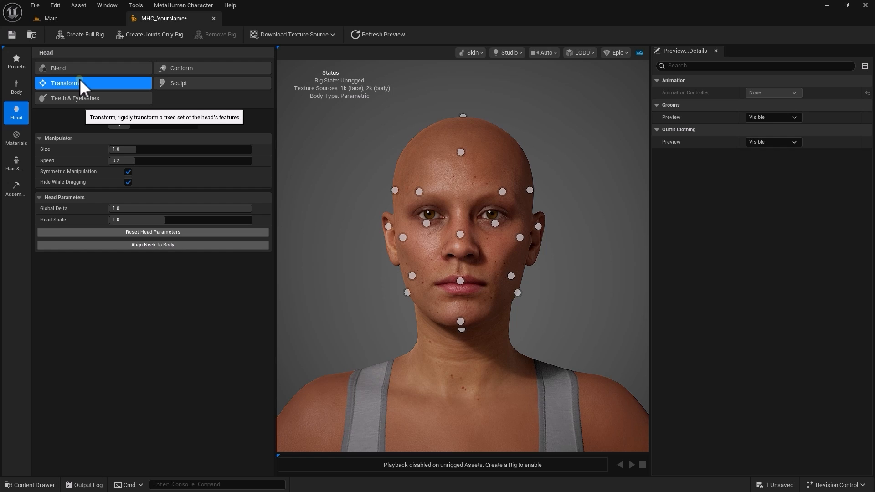
Sculpt the eyes by raising the outer corners and lower lids slightly, and narrow the nose by moving the nostril wings inward.
click(167, 84)
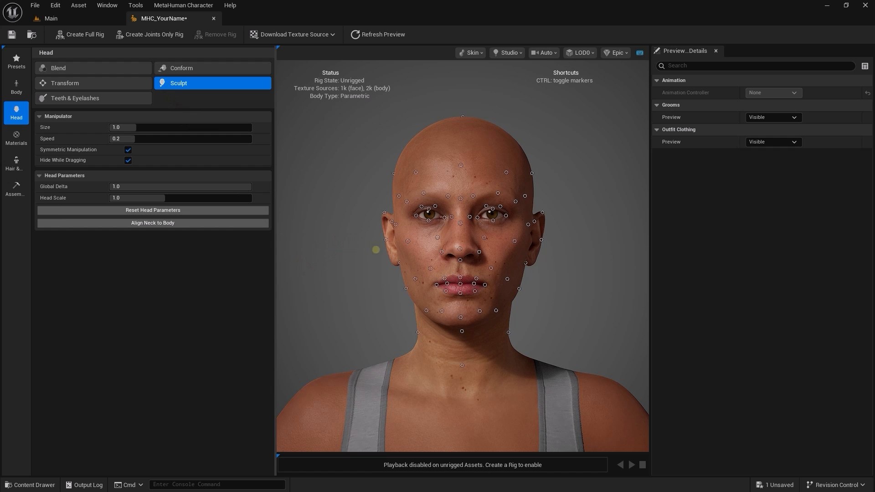
scroll(460, 294, up, 2)
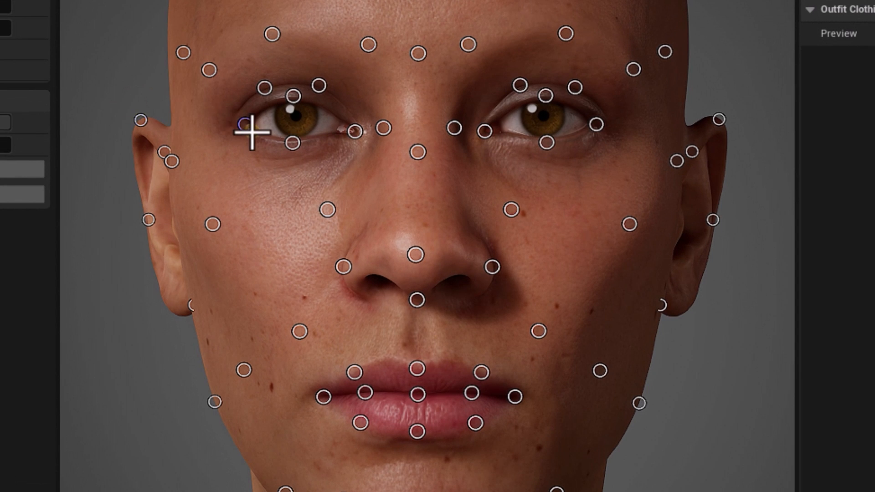
click(246, 124)
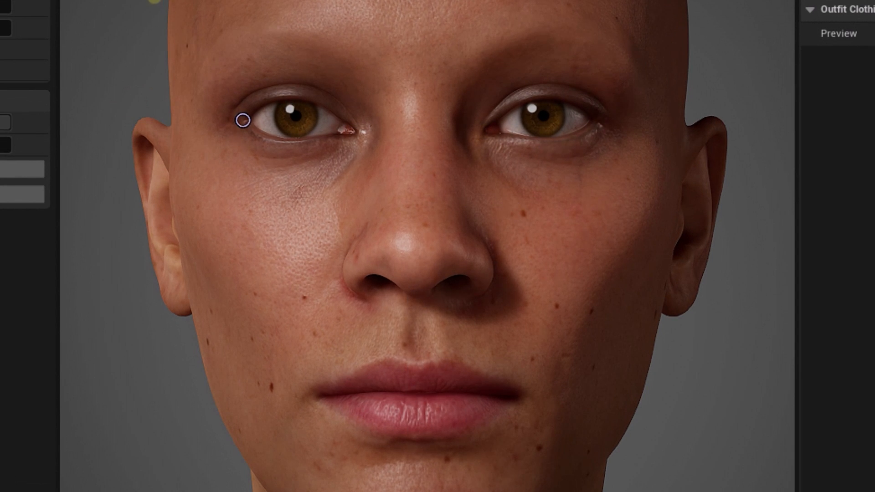
click(290, 138)
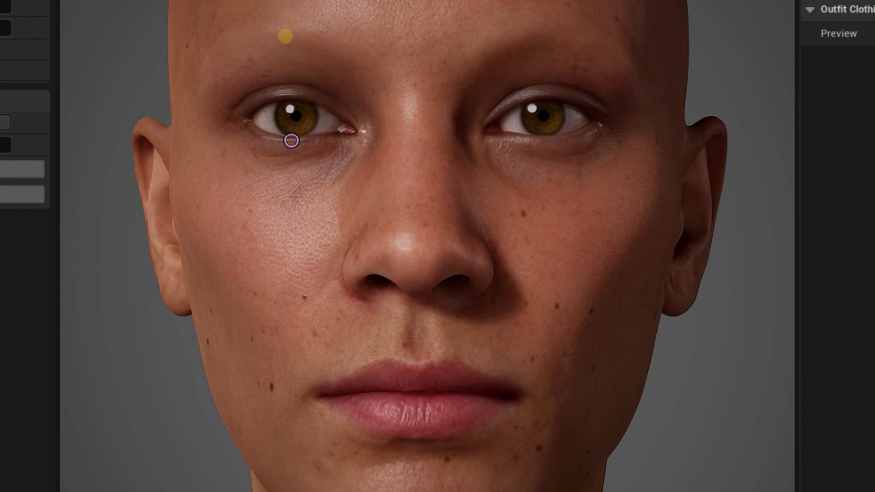
click(345, 267)
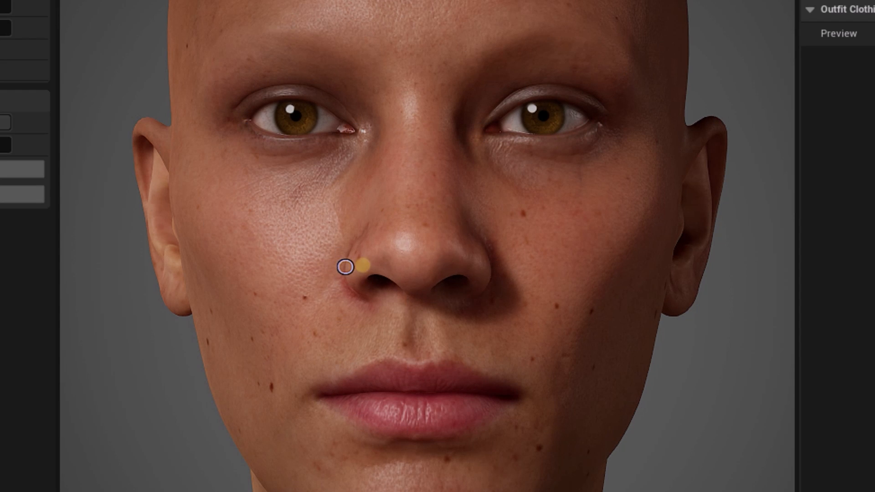
drag(363, 265, 461, 261)
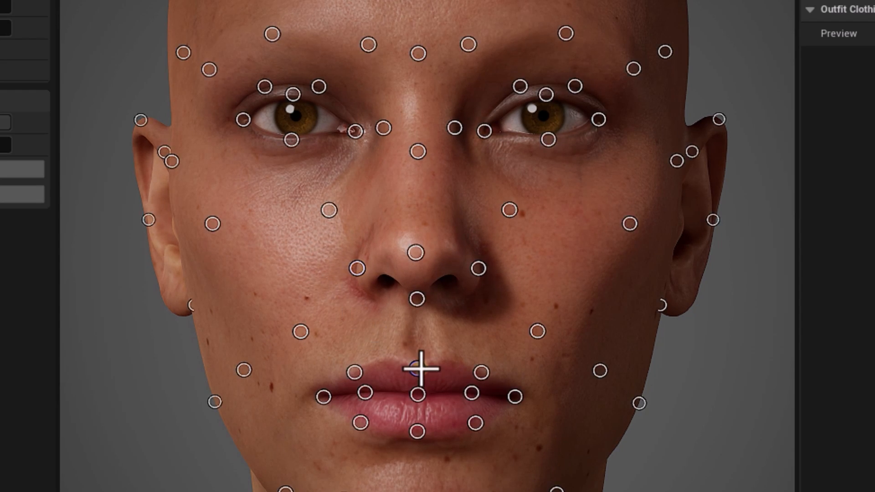
Sculpt fuller lips by moving the upper lip up and the lower lip down, and raise the nose tip slightly.
click(419, 366)
click(417, 433)
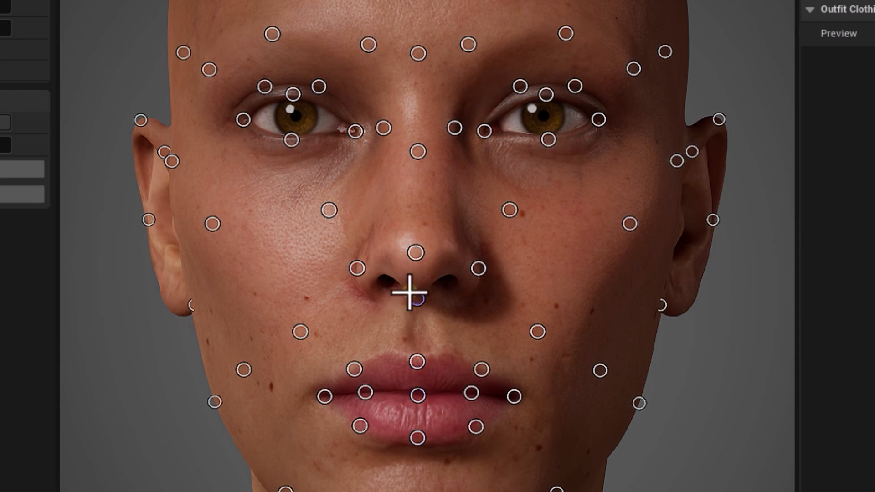
click(416, 252)
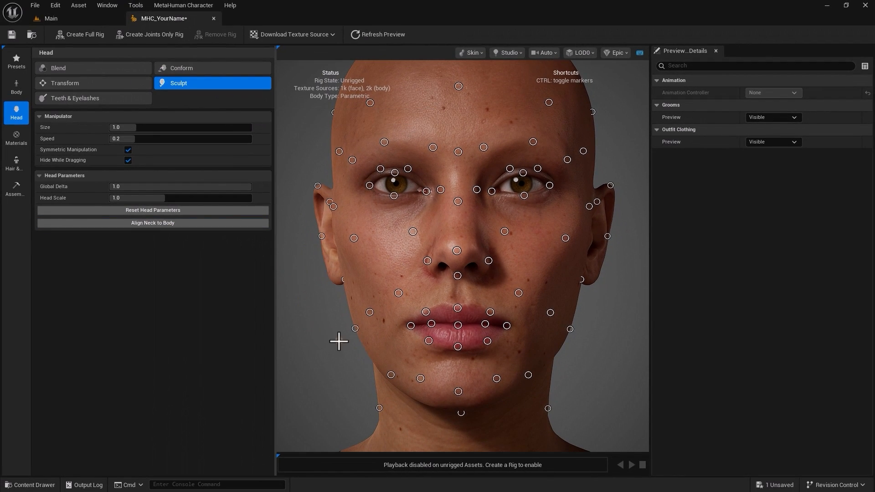
Sculpt both ears slightly closer to the head using their outer markers.
scroll(345, 345, down, 3)
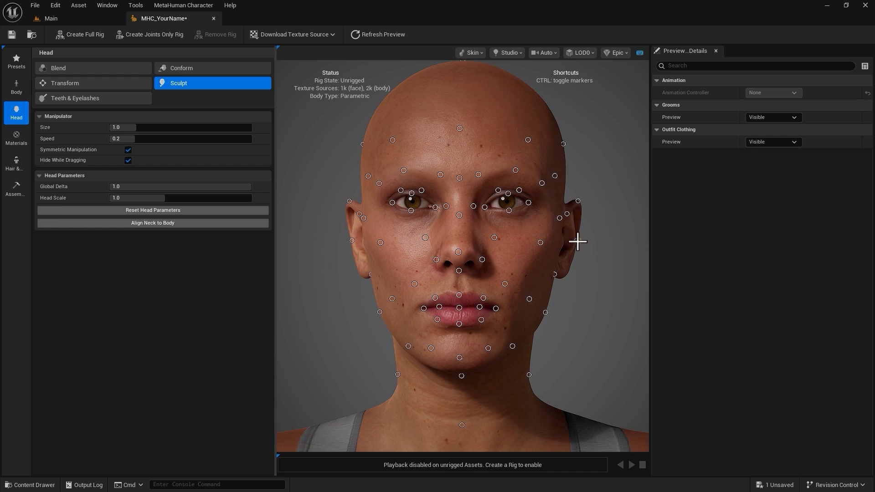
drag(578, 242, 576, 239)
drag(576, 199, 576, 201)
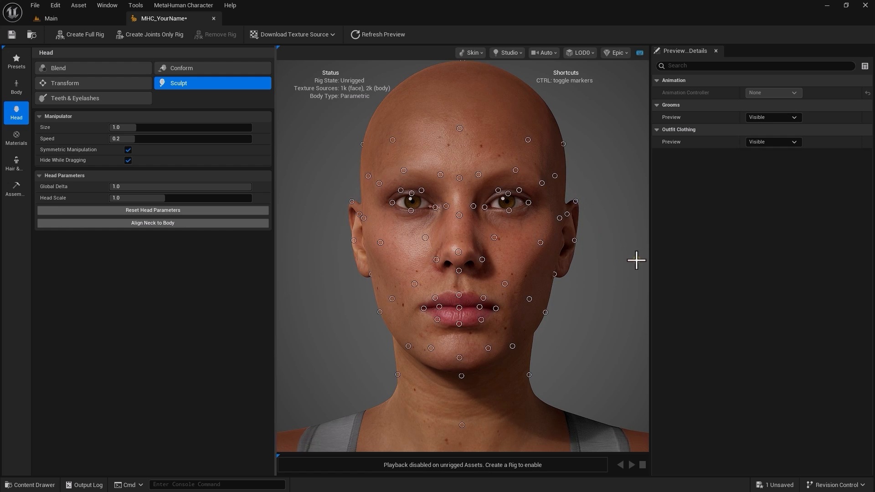
Open the head's teeth settings, set Jaw Open to 0.42 and adjust Overjet to 0.23.
click(15, 140)
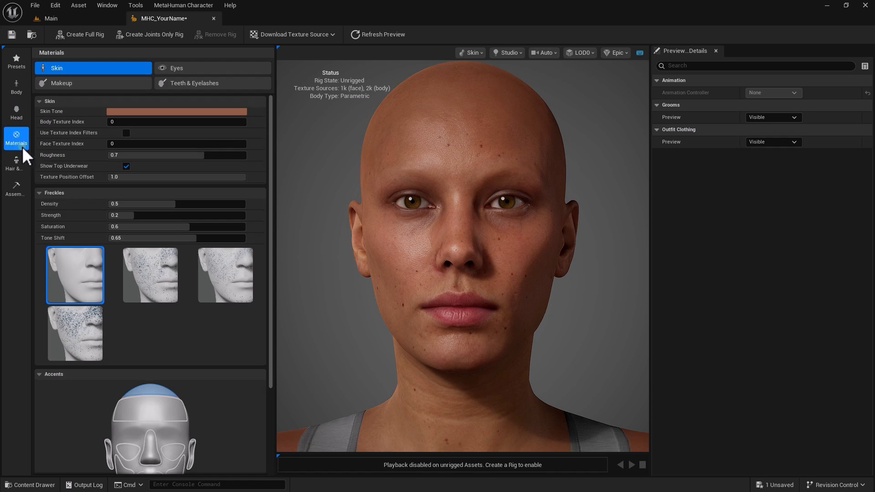
click(21, 116)
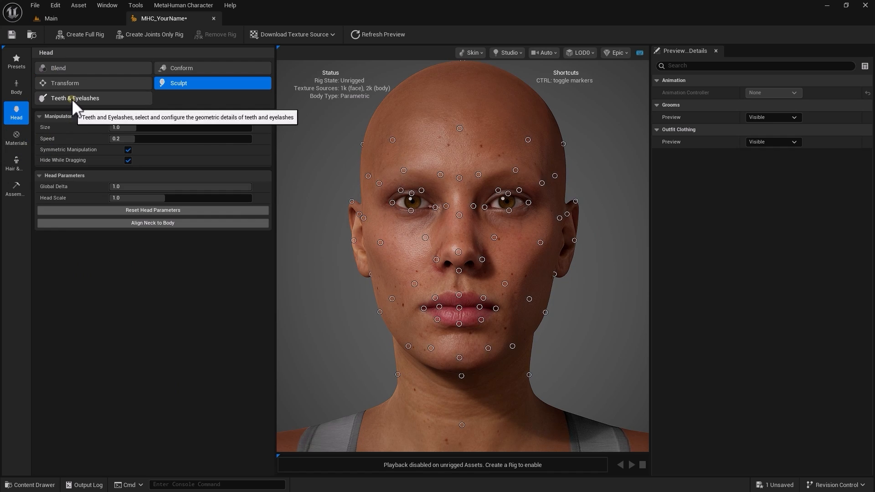
click(72, 98)
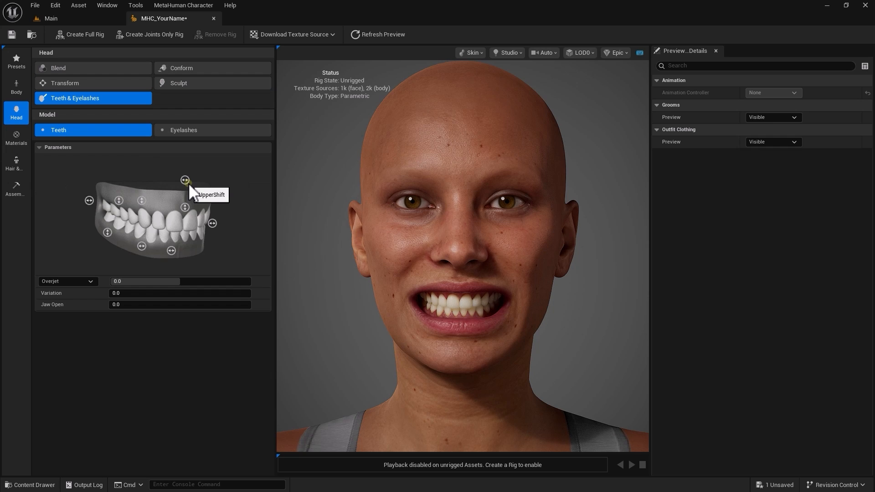
drag(118, 304, 167, 304)
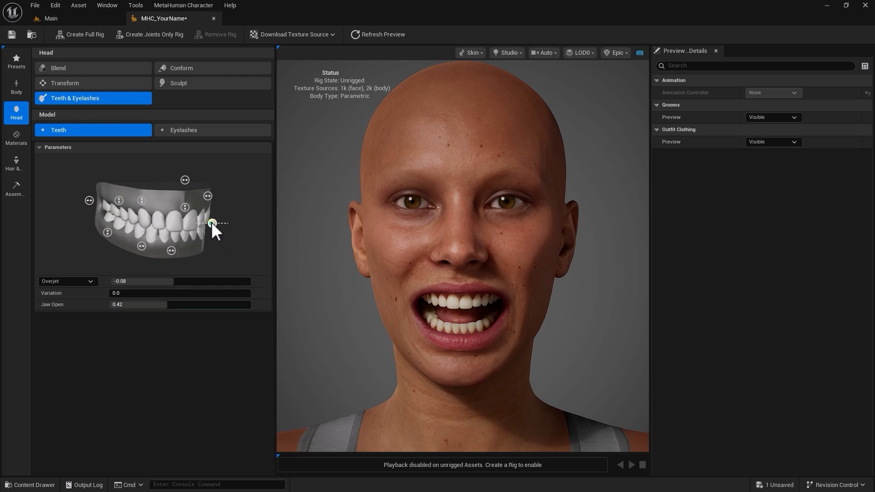
drag(213, 224, 261, 224)
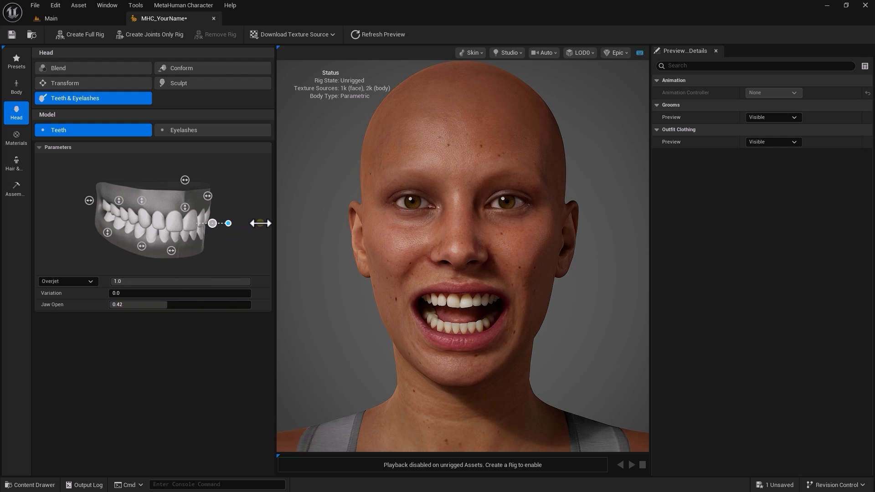
drag(261, 224, 139, 219)
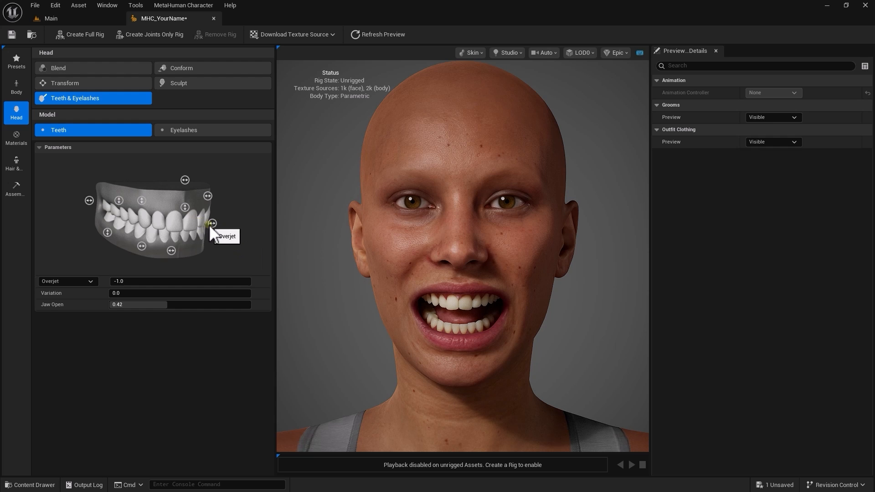
mouse_move(211, 224)
mouse_down()
mouse_move(191, 223)
mouse_move(246, 224)
mouse_move(187, 225)
mouse_move(254, 224)
mouse_move(200, 225)
mouse_move(216, 226)
mouse_up()
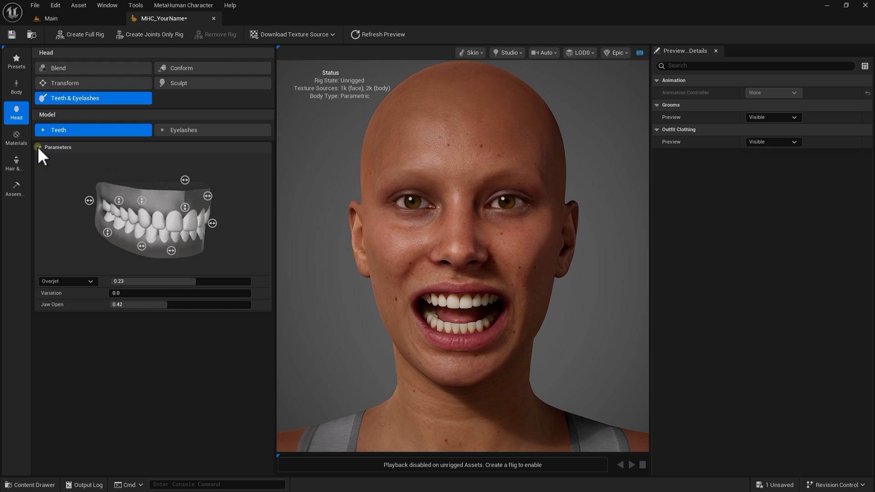
Open the skin materials and apply the second freckle pattern to the face.
click(22, 142)
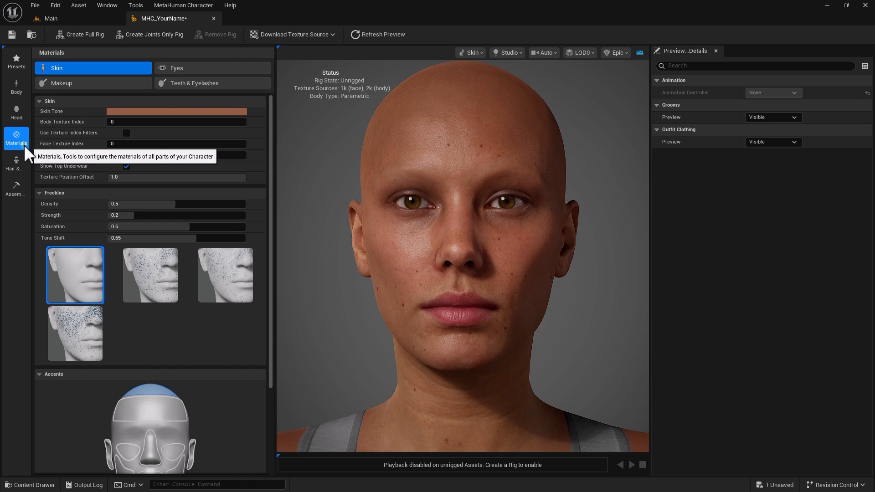
click(149, 268)
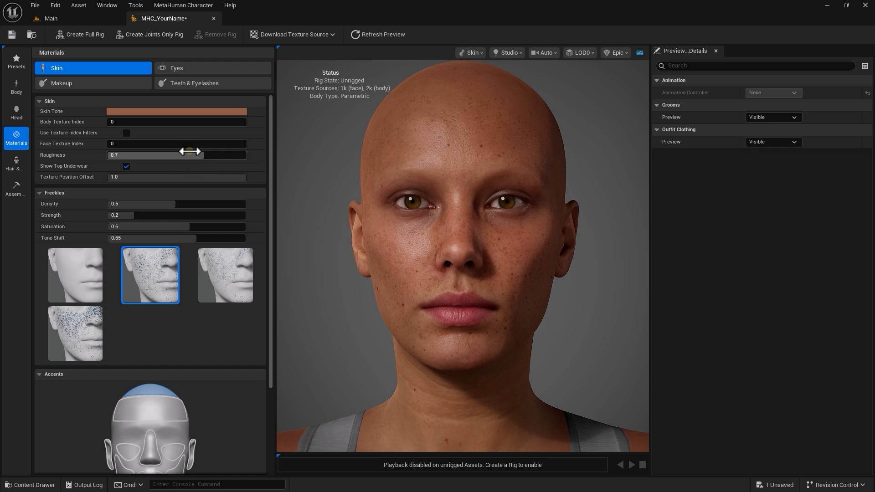
mouse_move(189, 154)
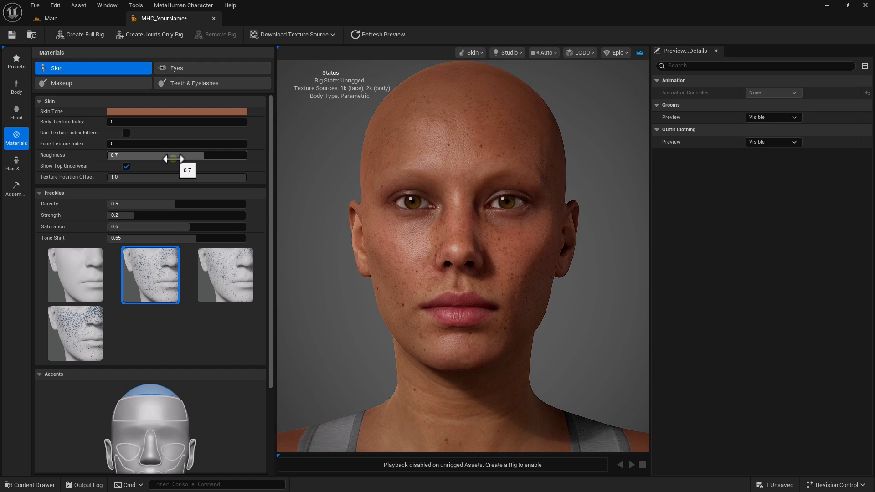
Darken the skin tone to U 0.57 and V 0.55, and close the tone picker.
click(170, 112)
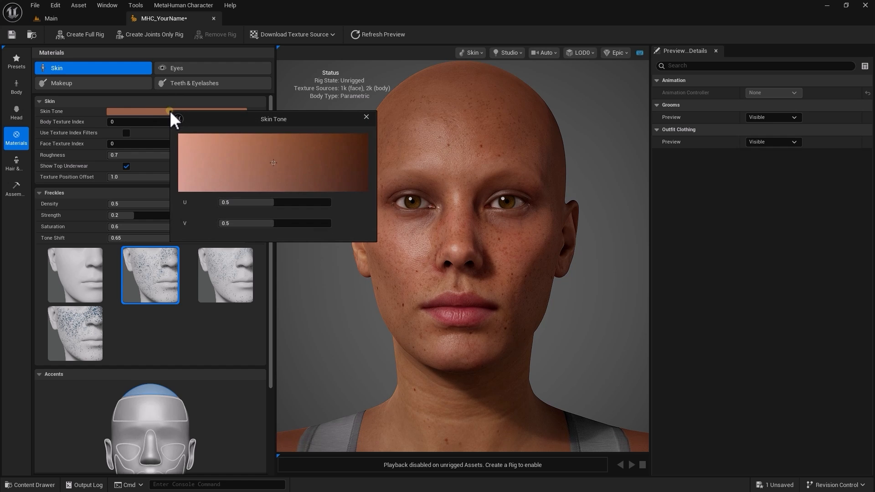
drag(273, 161, 276, 161)
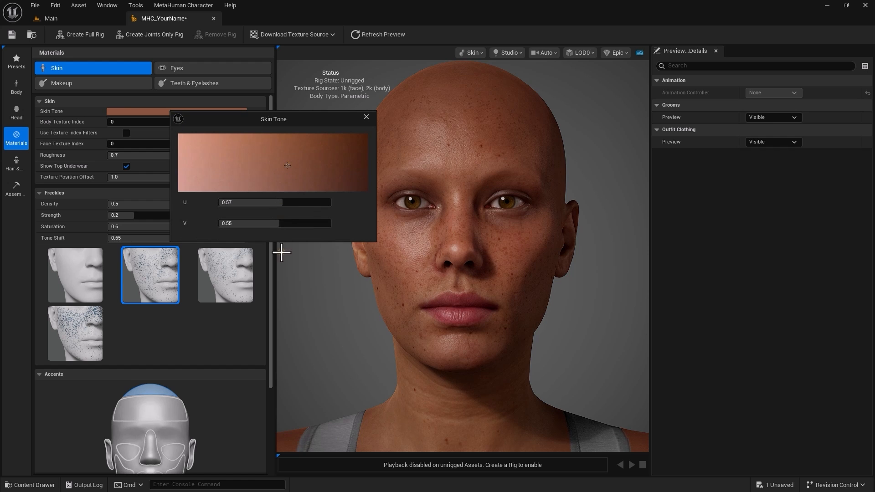
click(315, 243)
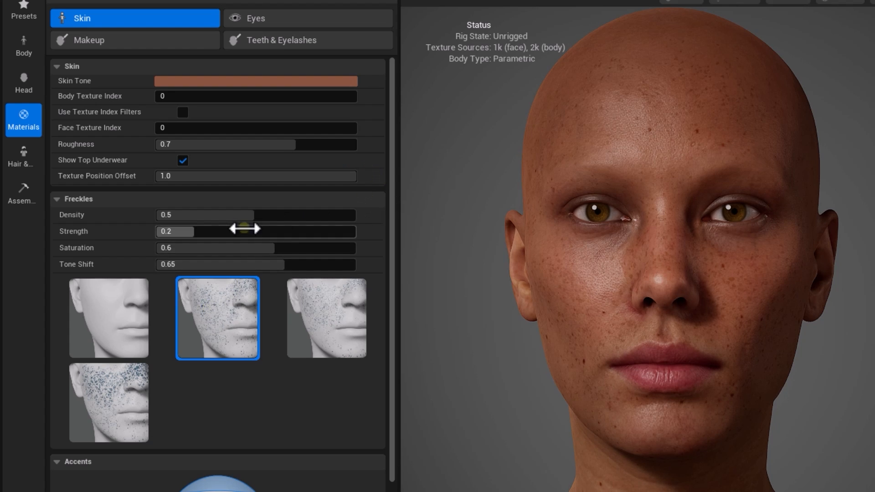
Set the freckle Density to 0.39.
drag(241, 215, 239, 215)
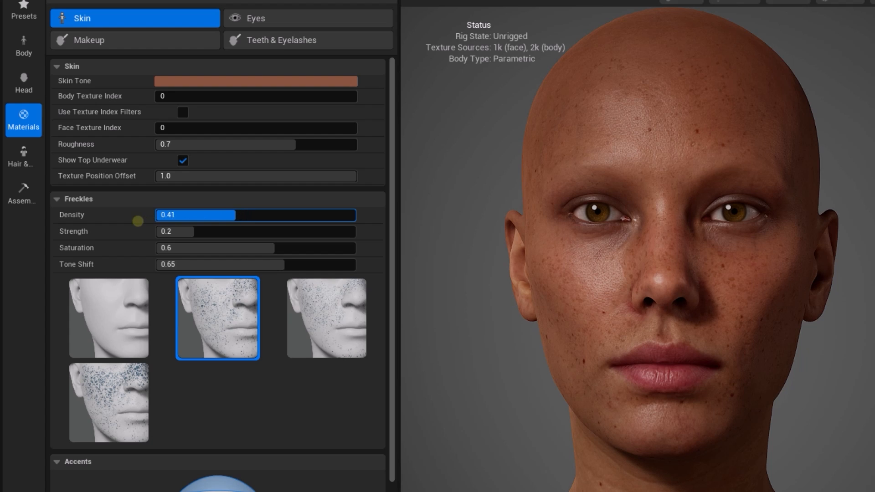
drag(115, 222, 115, 222)
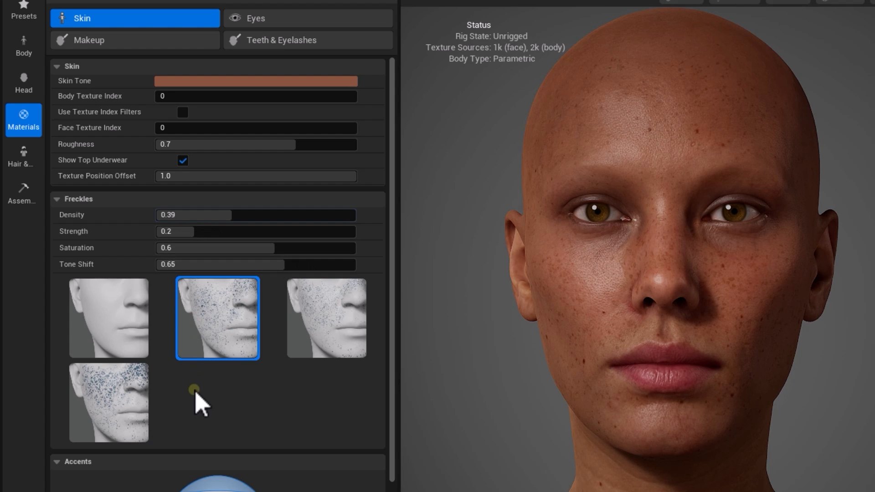
Select the nose region in the skin accents and set its Redness to 0.64.
scroll(196, 379, down, 5)
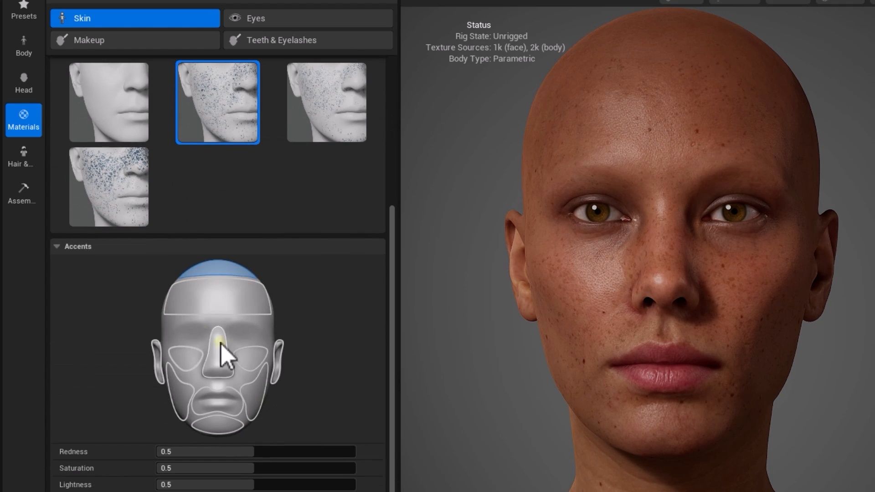
click(214, 364)
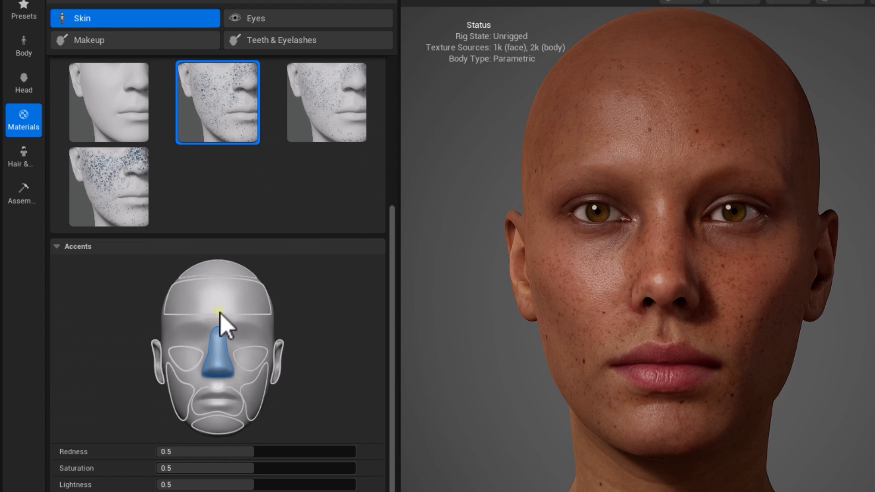
click(208, 238)
click(263, 450)
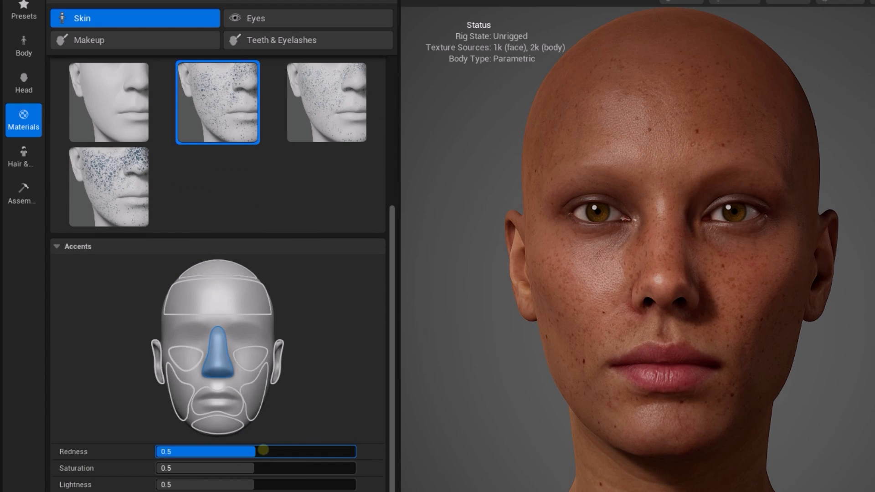
drag(335, 450, 438, 449)
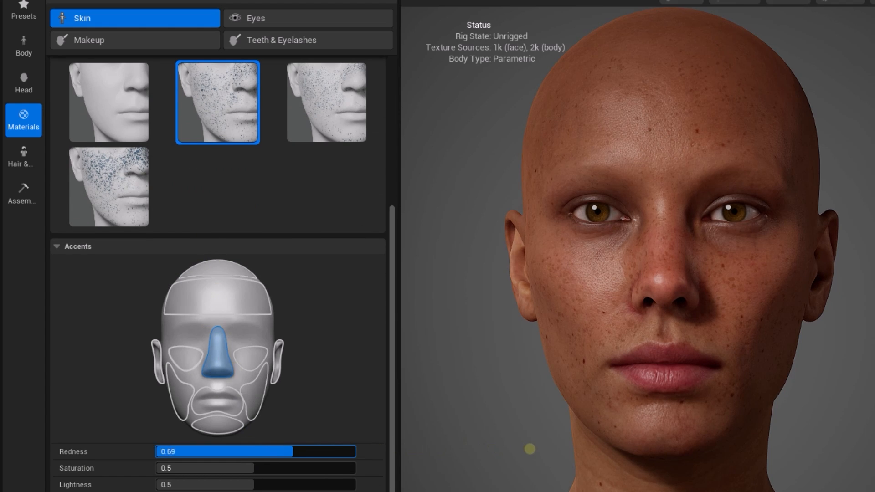
drag(530, 449, 360, 452)
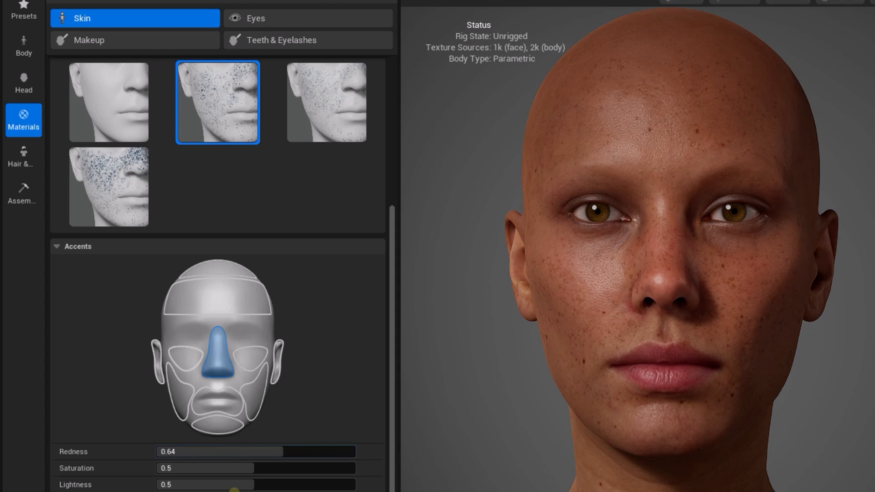
Select the cheek region in the skin accents and set its Redness to 0.59.
click(179, 362)
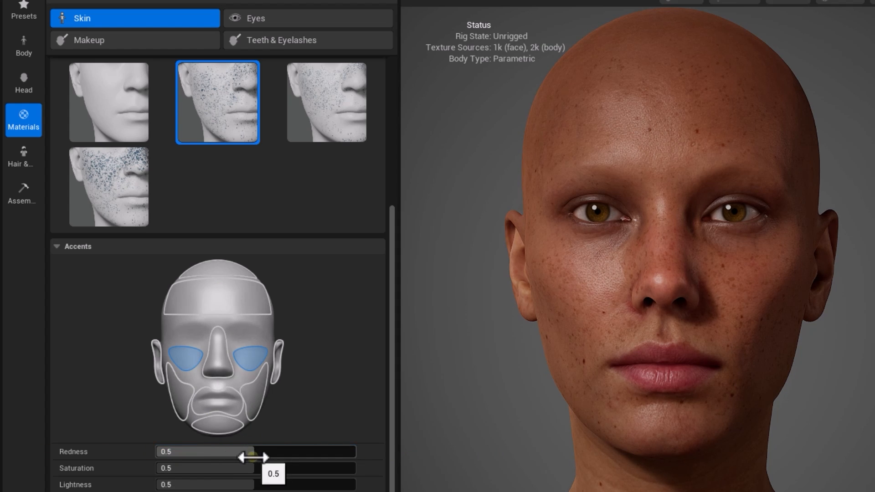
drag(253, 457, 374, 451)
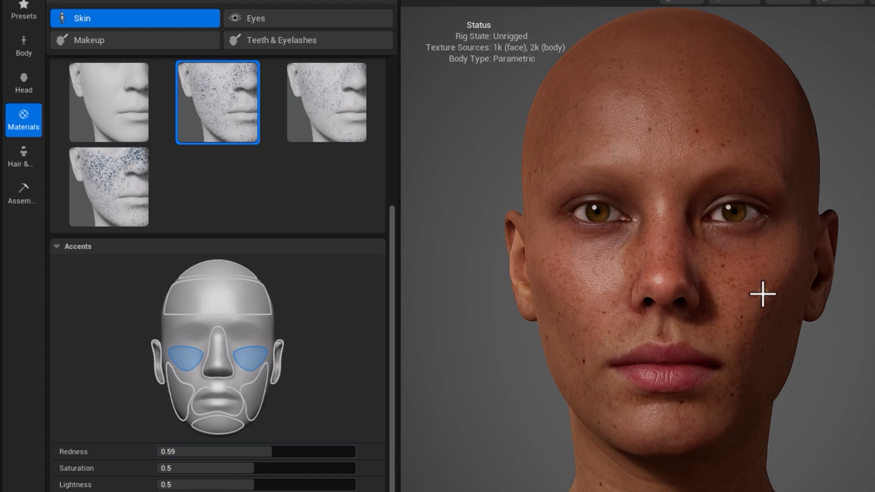
scroll(191, 446, up, 2)
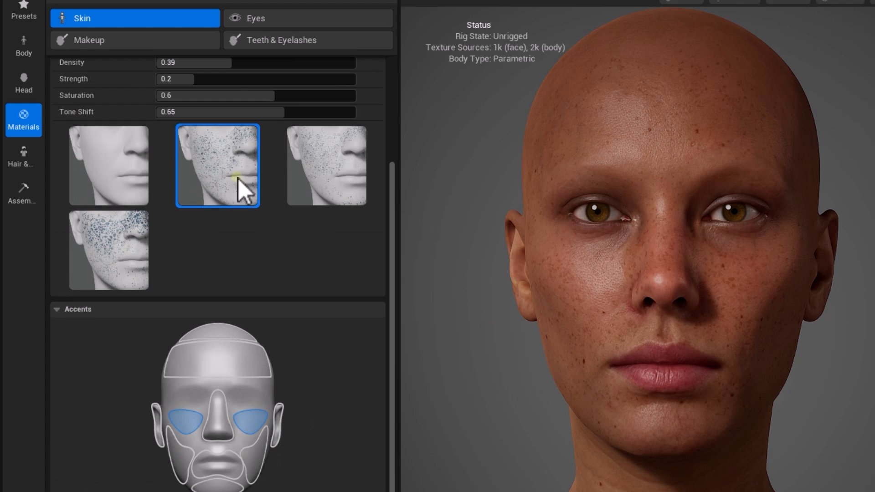
Open the eye materials and apply eye Preset 011 to both eyes.
click(240, 21)
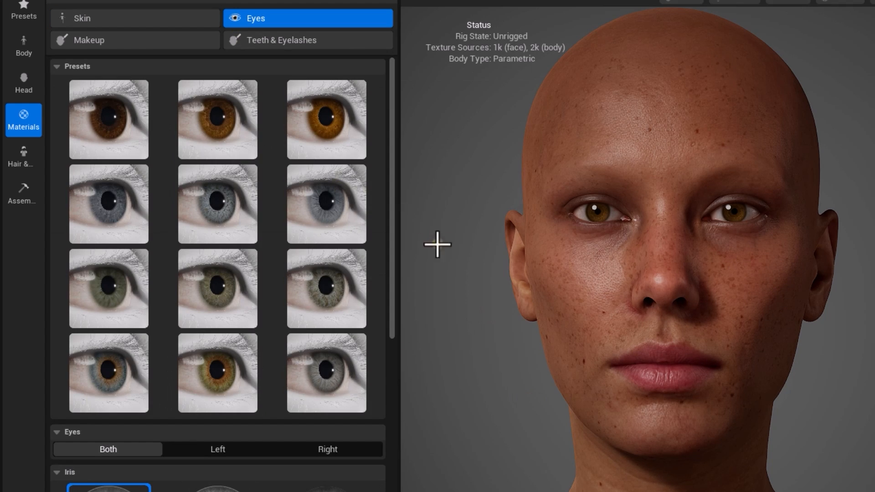
scroll(524, 148, up, 4)
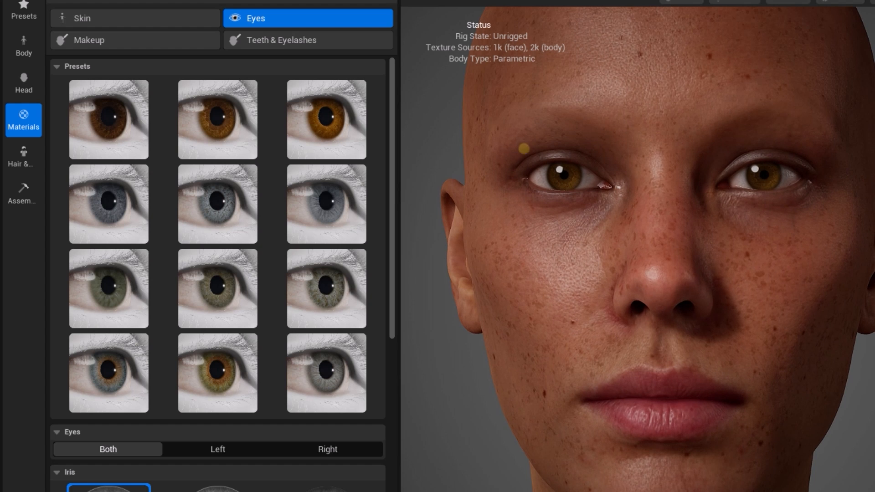
scroll(524, 149, down, 4)
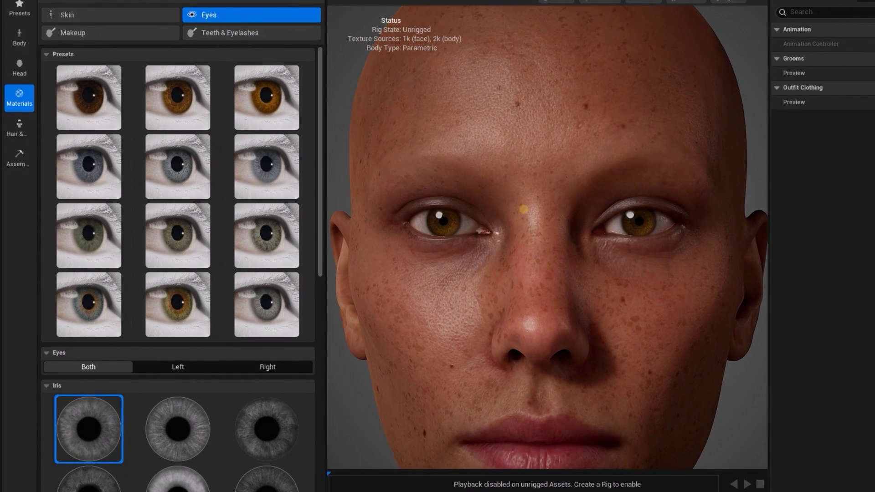
drag(410, 157, 376, 159)
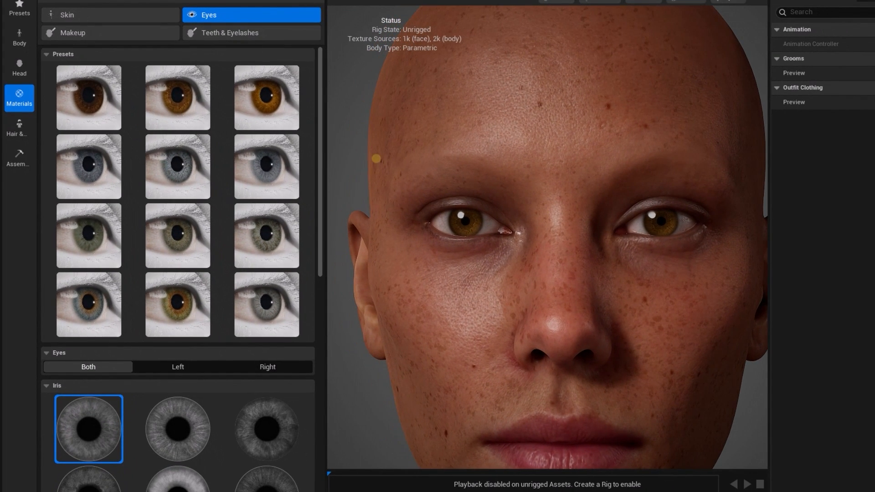
click(175, 314)
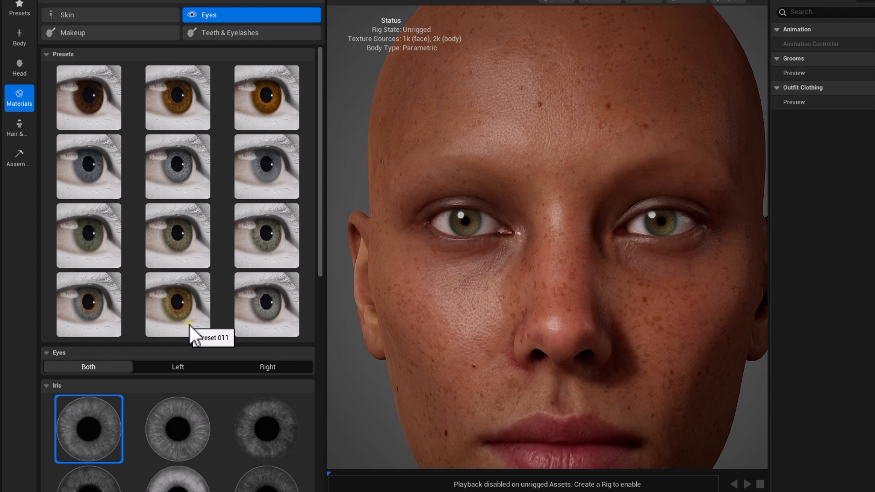
Try the second iris pattern on both eyes, and apply the third iris pattern instead.
drag(320, 269, 324, 360)
click(188, 237)
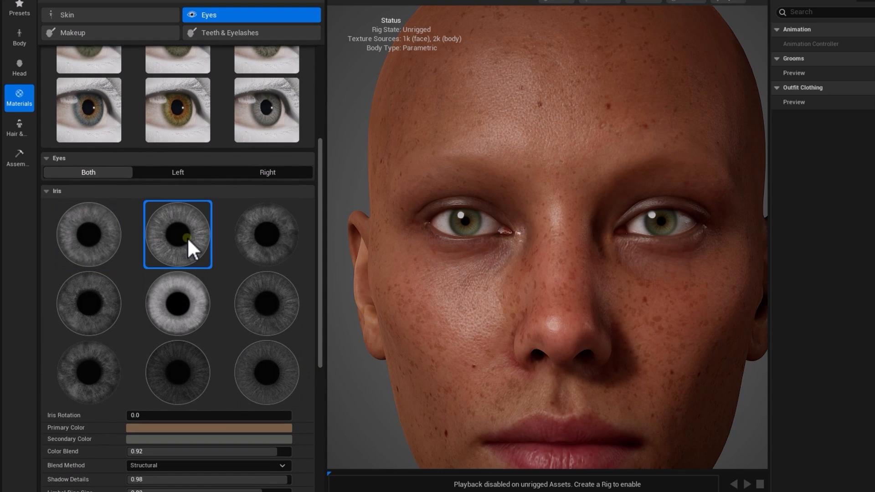
right_drag(485, 254, 602, 282)
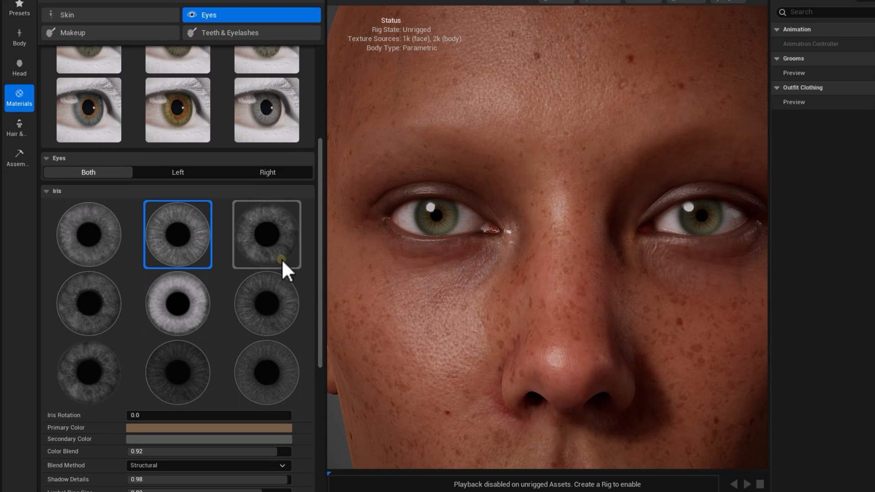
click(270, 262)
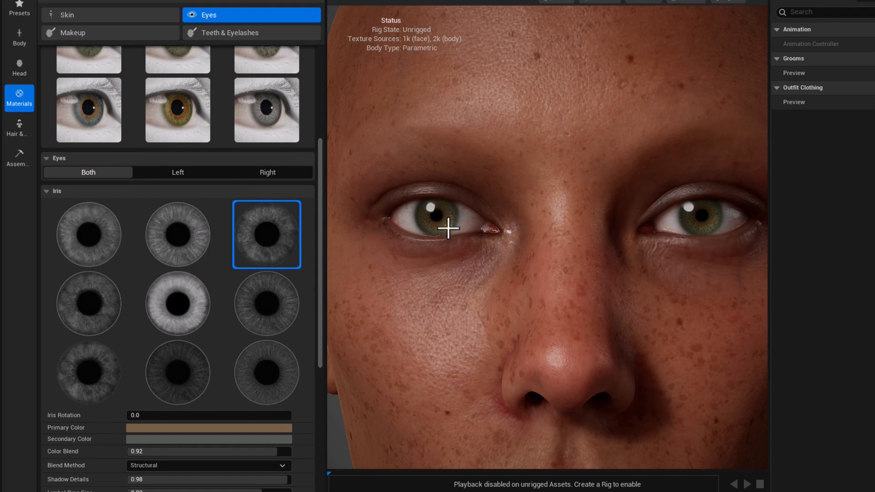
Preview the face under the orange lighting preset and switch back to the Studio lighting.
click(607, 2)
click(614, 212)
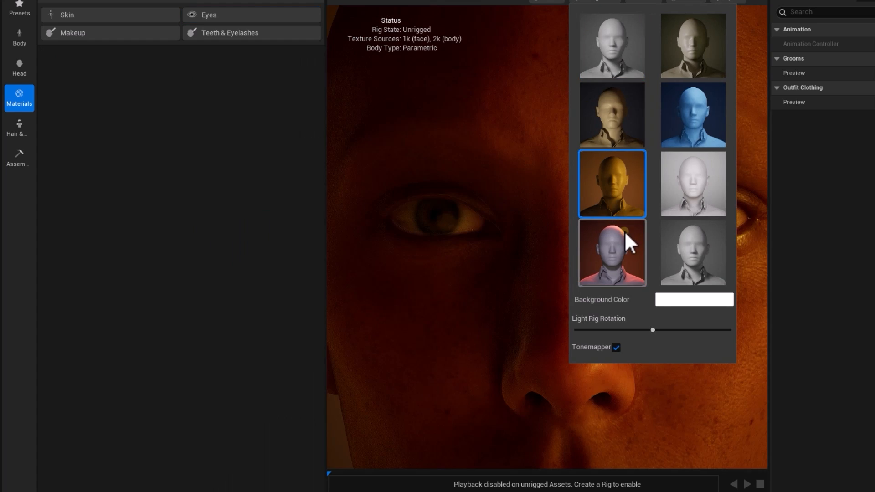
click(621, 65)
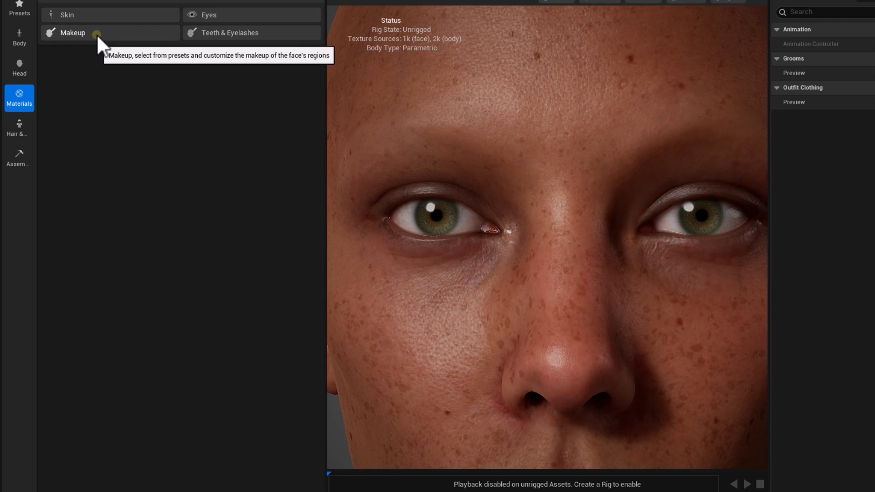
Open the makeup settings, apply the eighth eye makeup style, and add the diagonal cheek blush.
click(97, 35)
click(176, 252)
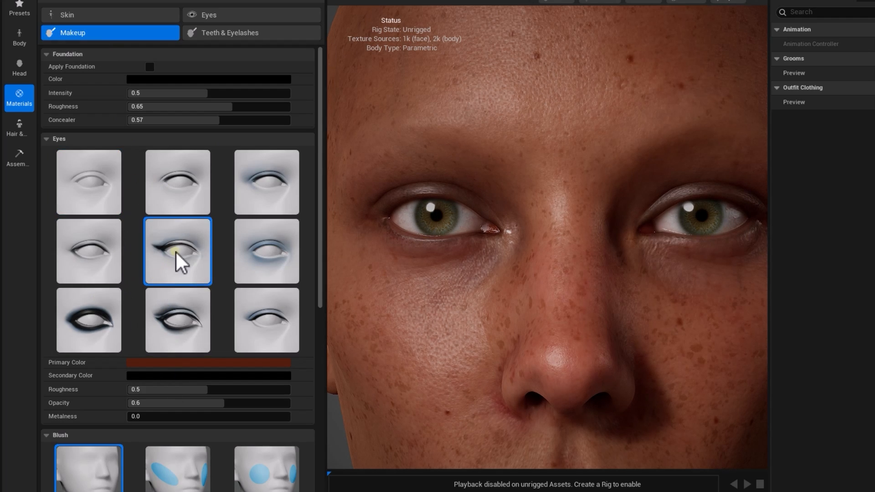
click(179, 321)
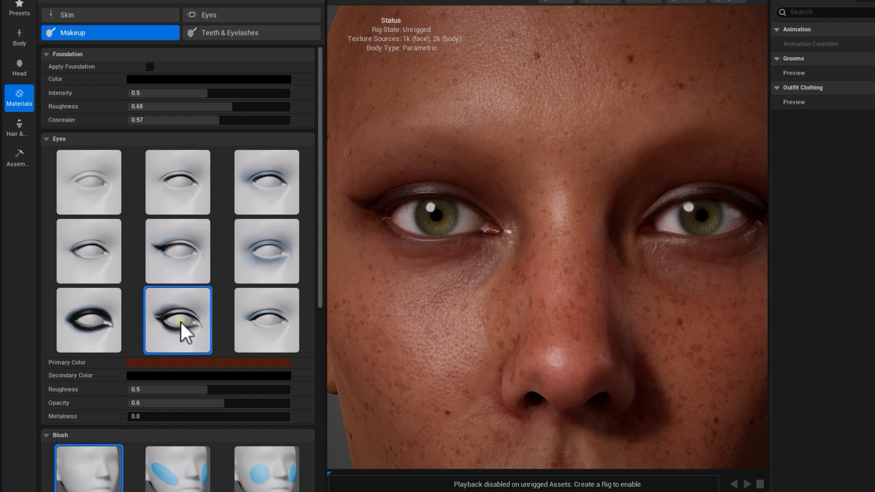
scroll(573, 256, down, 5)
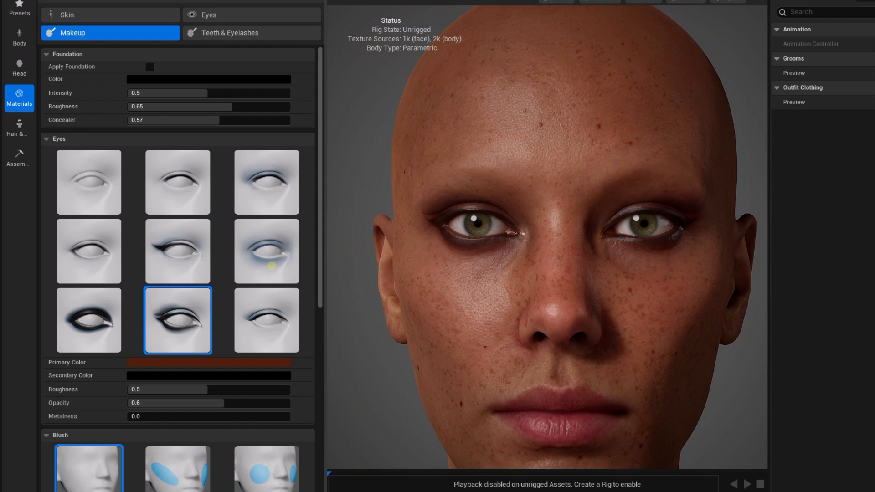
scroll(312, 344, down, 2)
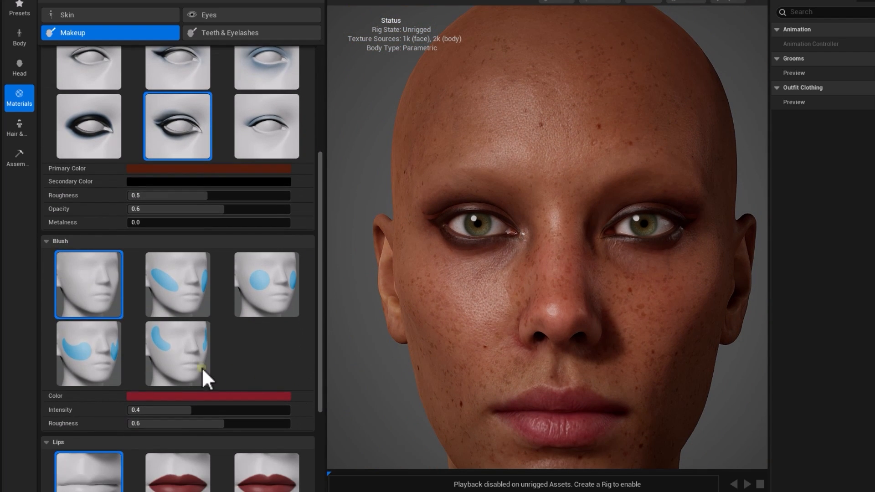
click(172, 307)
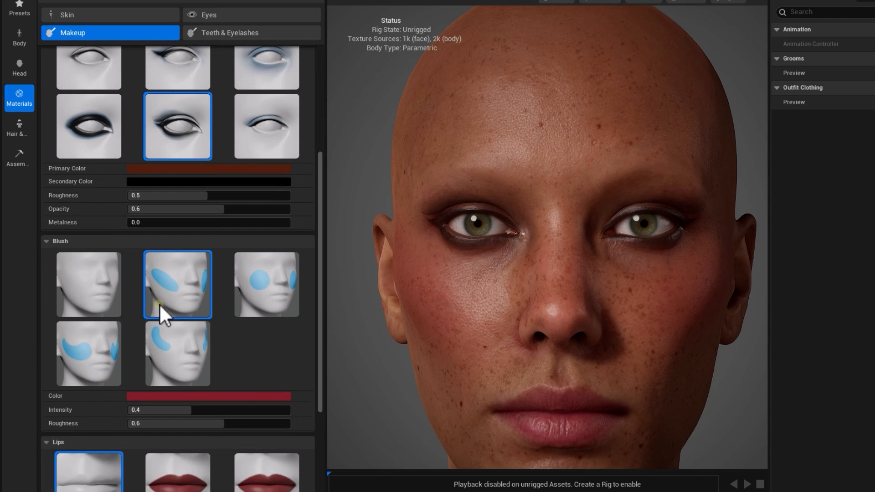
Apply the second lip makeup style and set its Roughness to 0.42.
drag(320, 305, 313, 390)
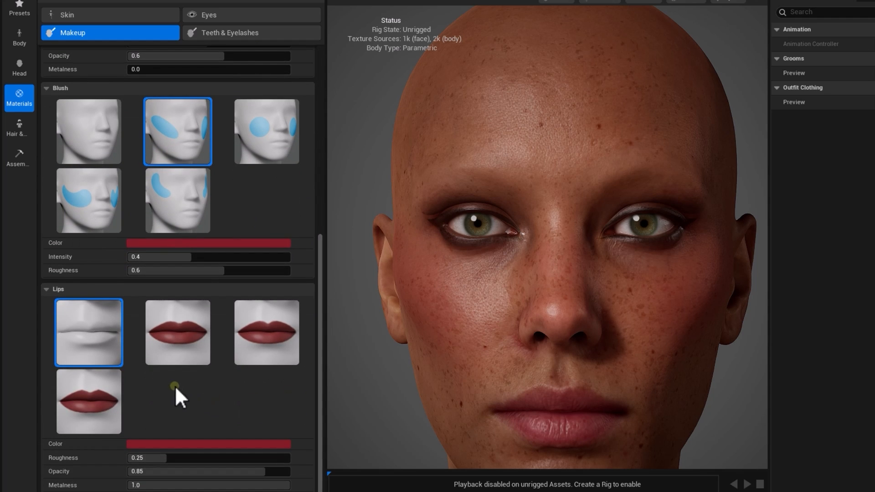
click(167, 348)
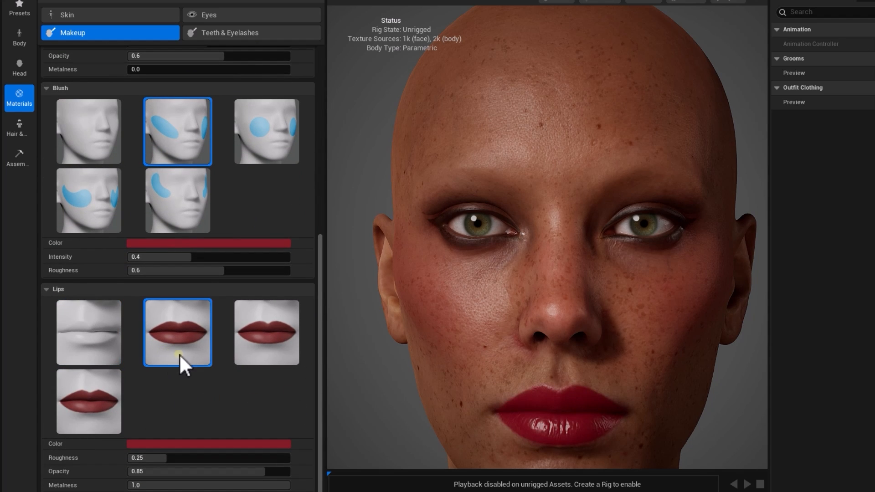
drag(165, 458, 202, 460)
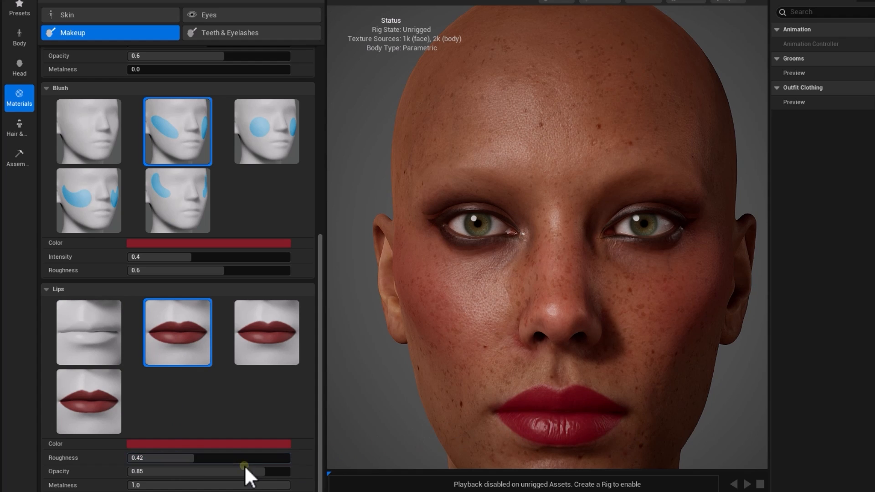
Darken the lip makeup colour to hex 560F17FF and close the colour picker.
click(223, 444)
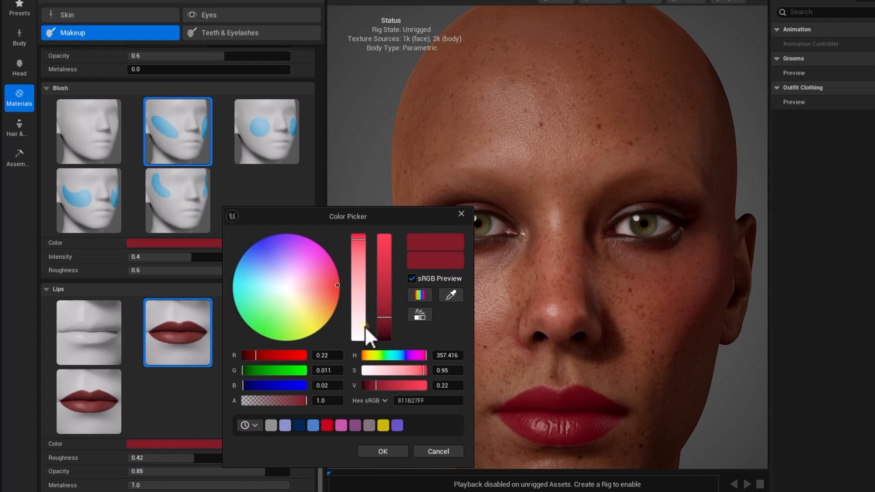
drag(386, 316, 385, 330)
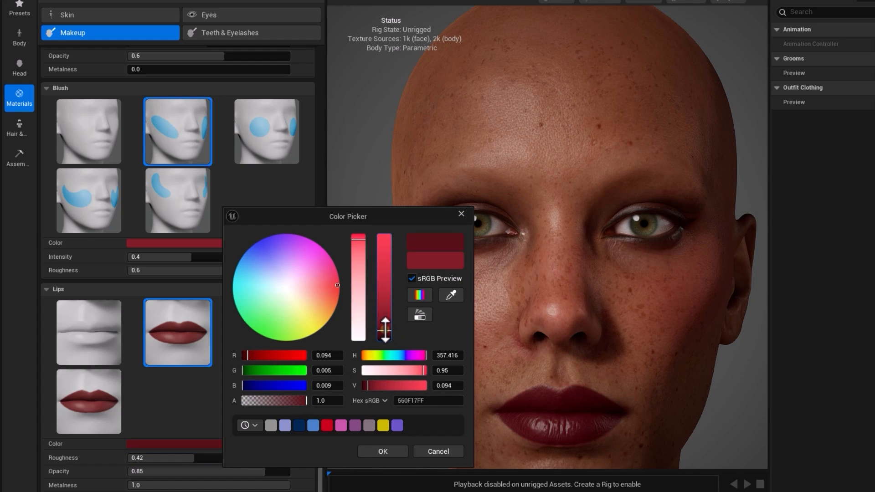
click(461, 214)
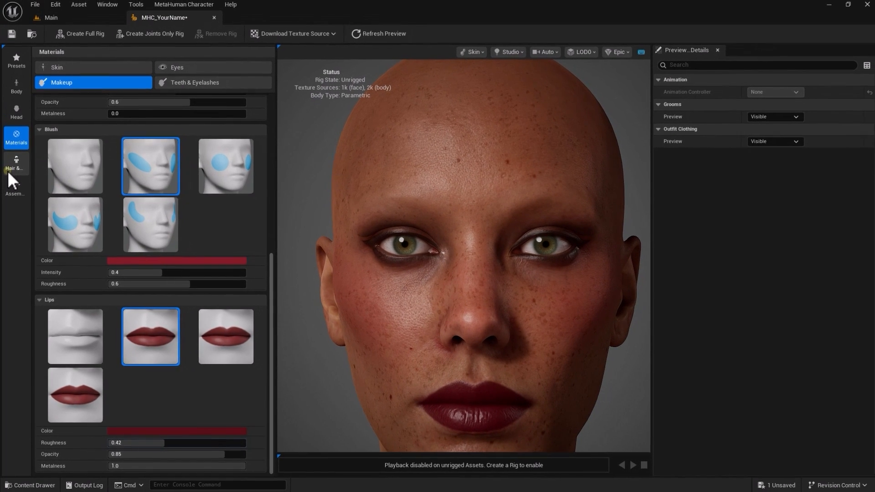
Open the hair and clothing assets and put the Updo Bun hairstyle on the character.
click(19, 128)
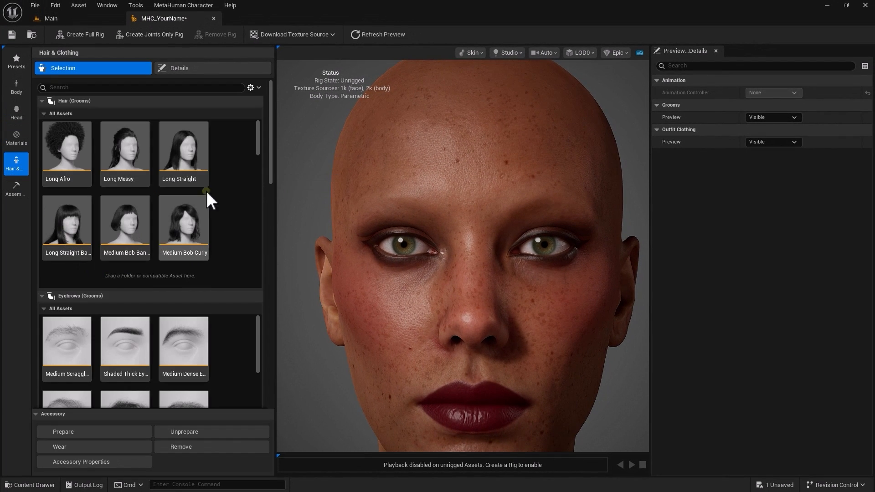
scroll(255, 144, down, 1)
drag(257, 146, 264, 251)
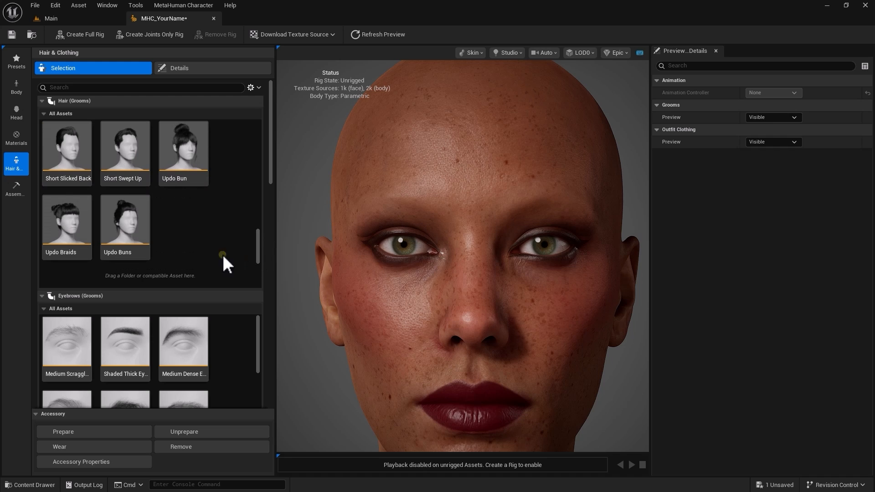
click(190, 161)
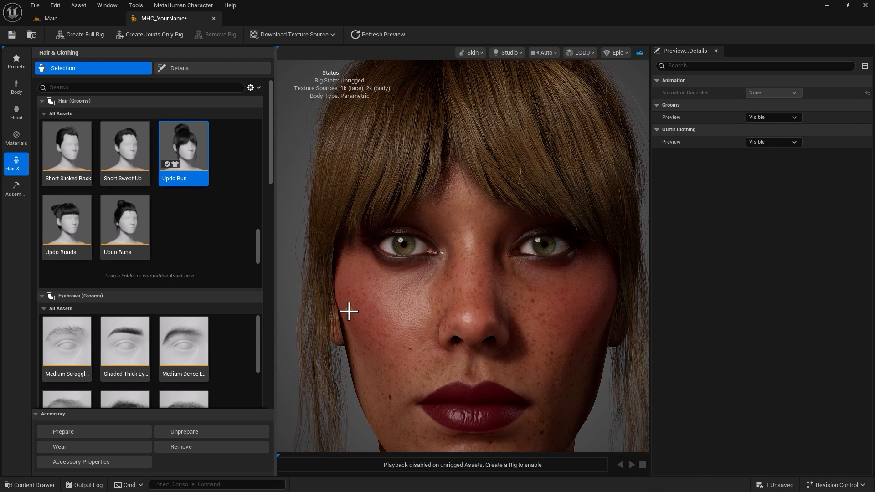
scroll(453, 254, down, 5)
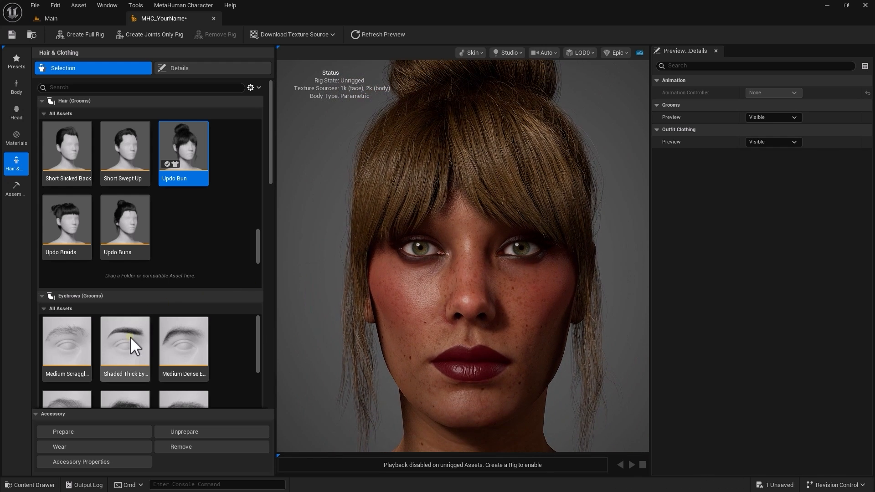
Try the first medium scraggly eyebrow groom on the character and take it off again.
click(67, 334)
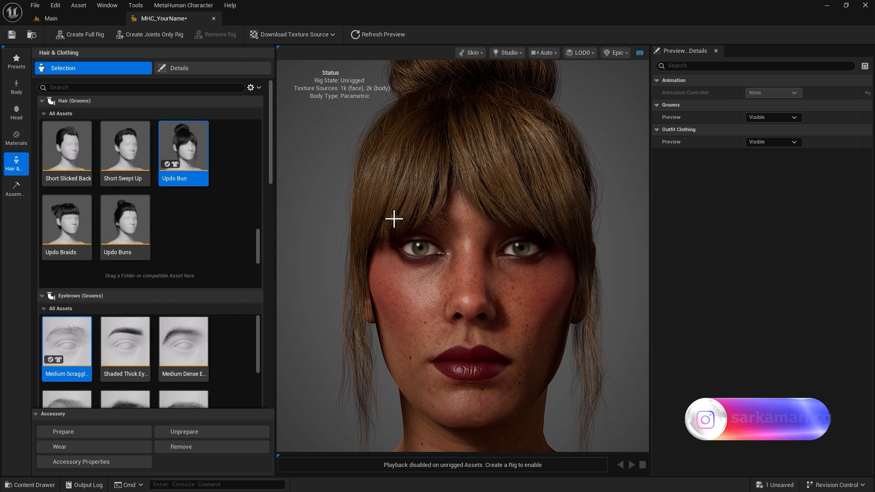
click(70, 363)
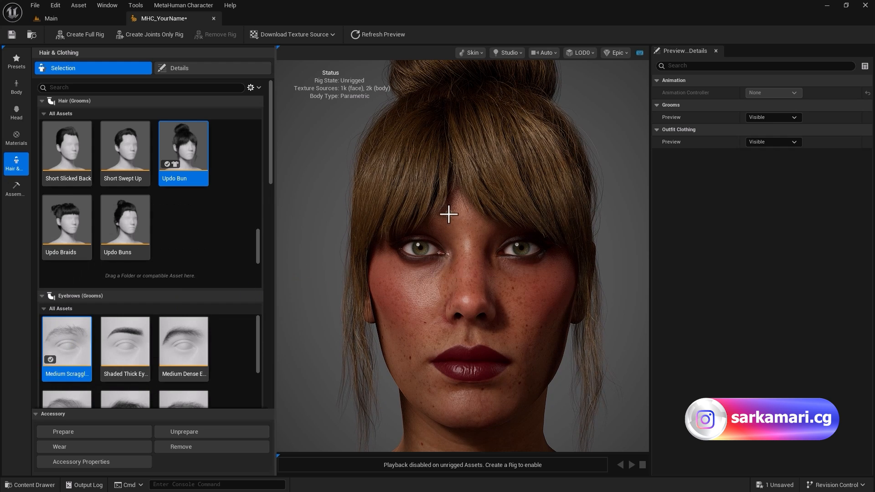
Swap the medium scraggly eyebrows for the Shaded Thick Eyebrows groom on the character.
click(48, 359)
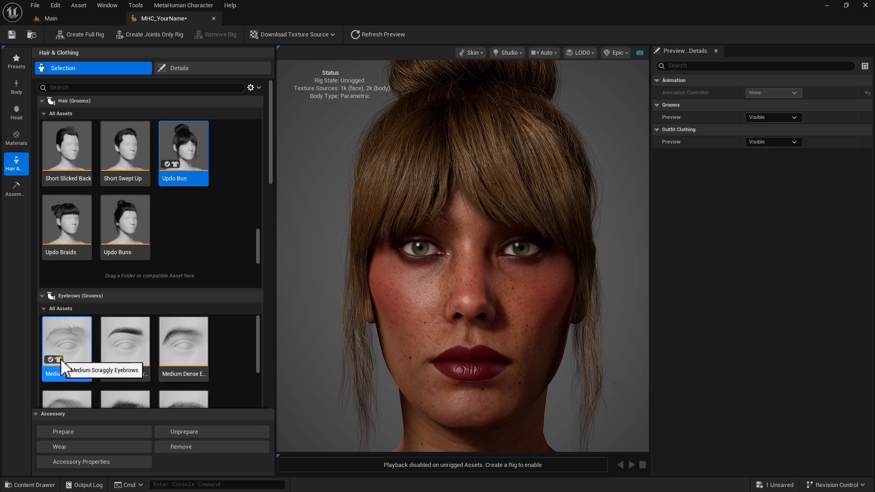
double_click(75, 338)
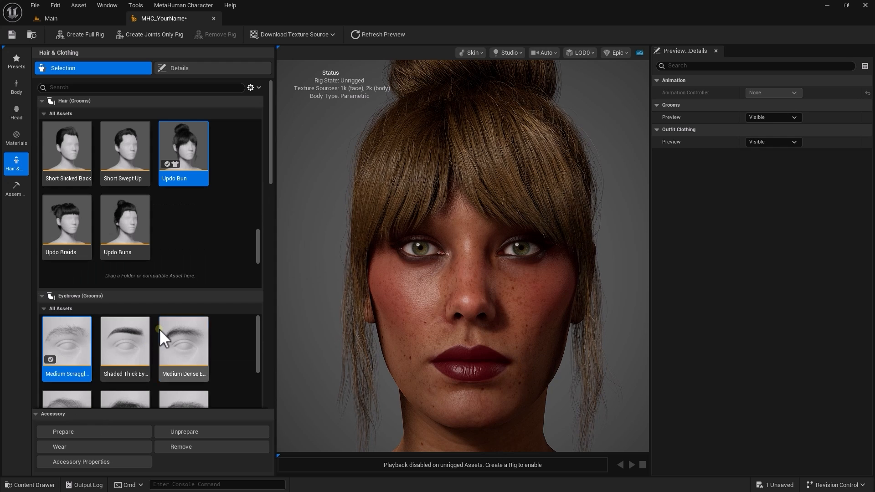
double_click(134, 335)
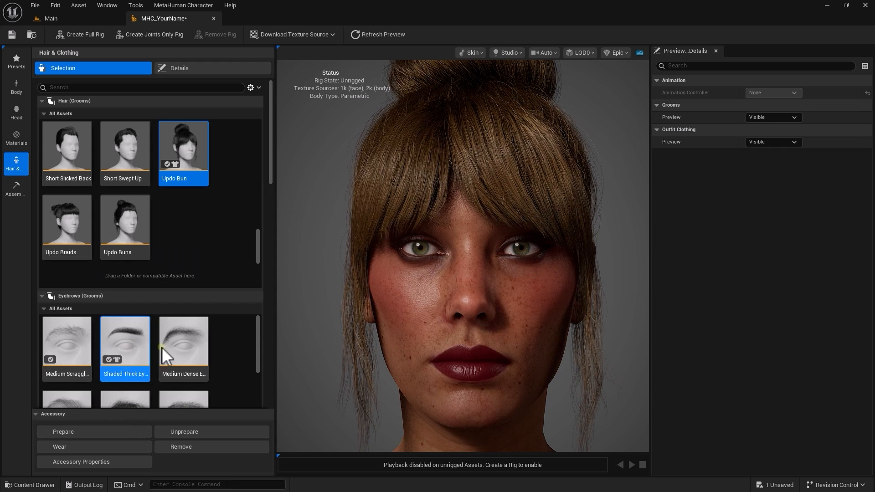
scroll(118, 281, up, 5)
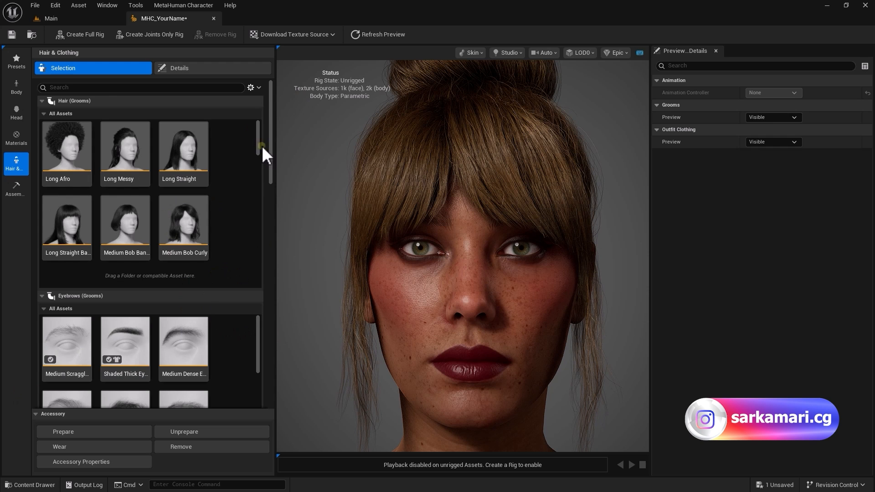
mouse_move(261, 146)
mouse_down()
mouse_move(261, 160)
mouse_move(261, 136)
mouse_up()
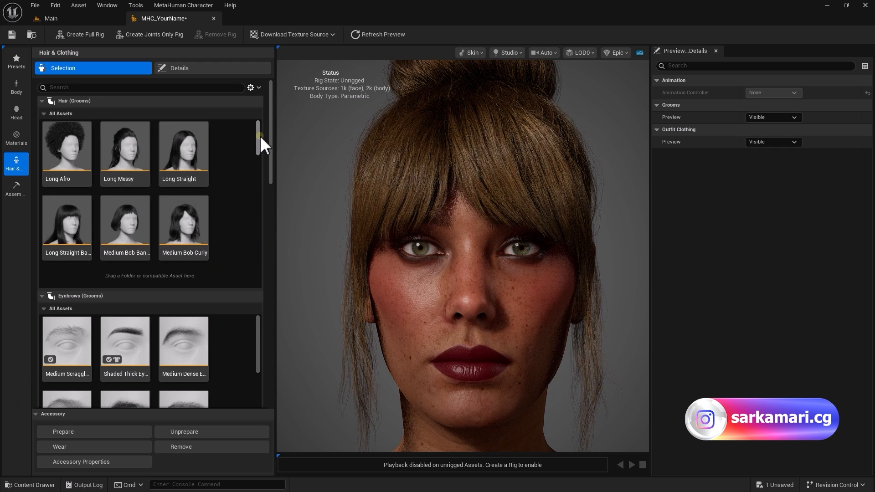
In the groom details, set the Updo Bun hair's Melanin to about 0.78 and its Redness to about 0.37.
click(206, 70)
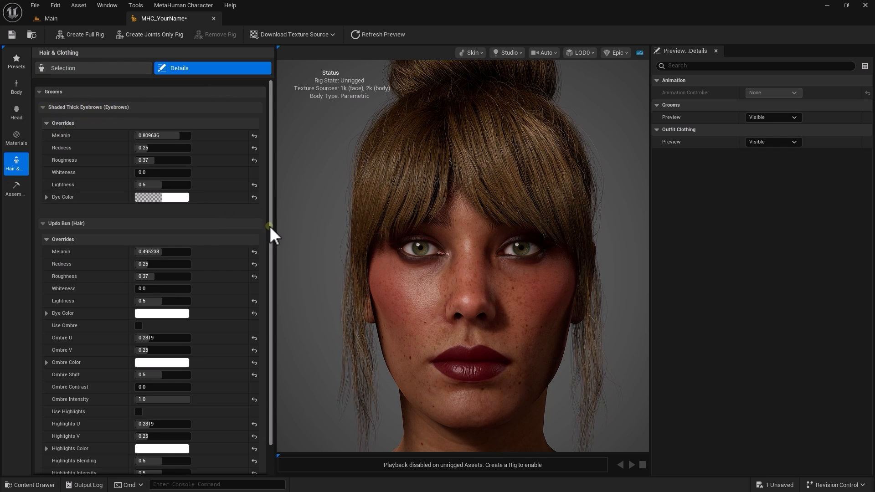
scroll(271, 245, down, 2)
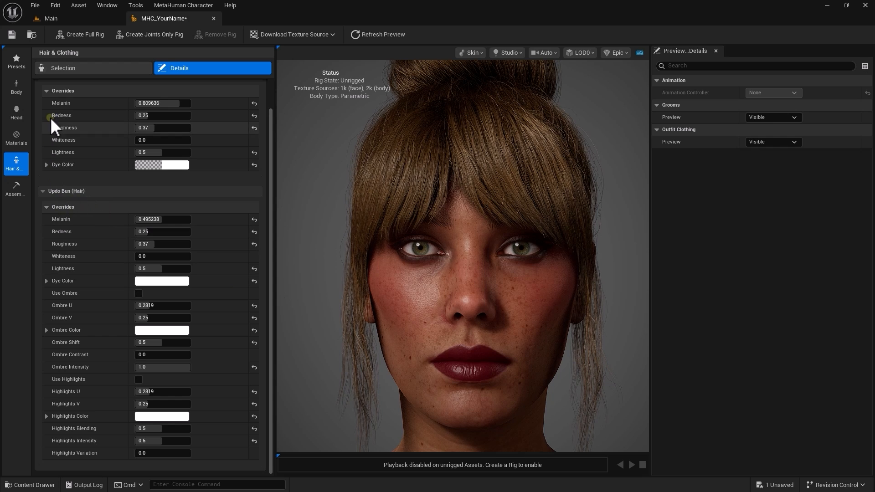
click(48, 92)
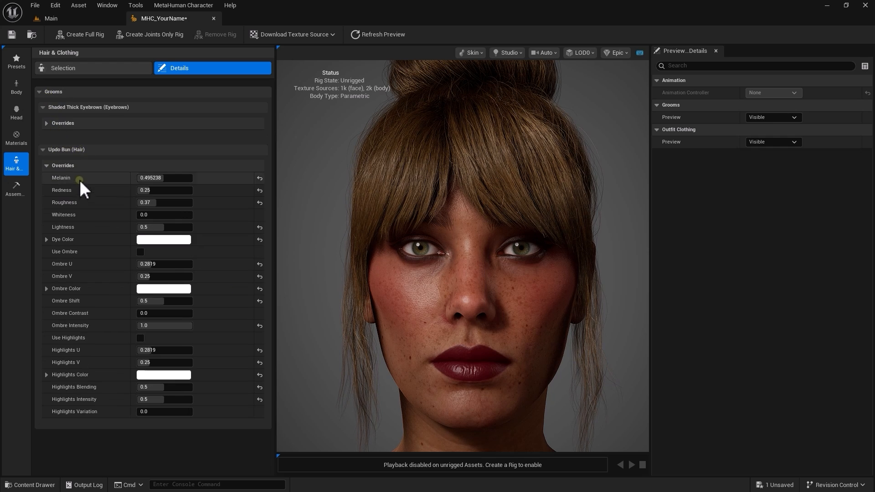
drag(172, 179, 277, 179)
click(172, 177)
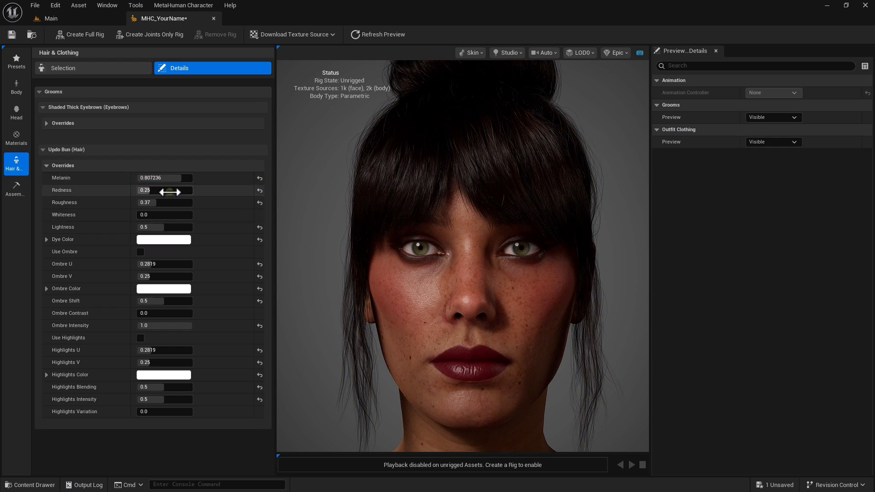
mouse_move(176, 178)
mouse_down()
mouse_move(162, 190)
mouse_move(194, 191)
mouse_move(158, 206)
mouse_up()
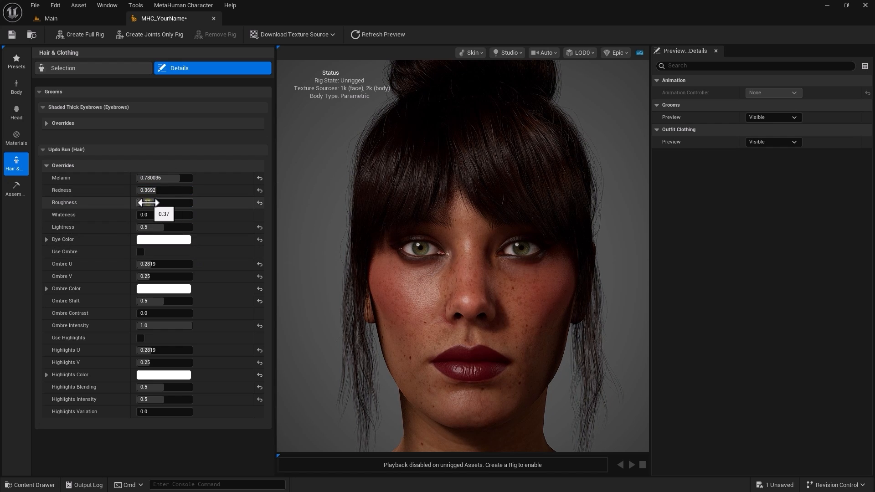
Enable highlights on the Updo Bun hair and set Highlights U to about 0.56.
click(139, 339)
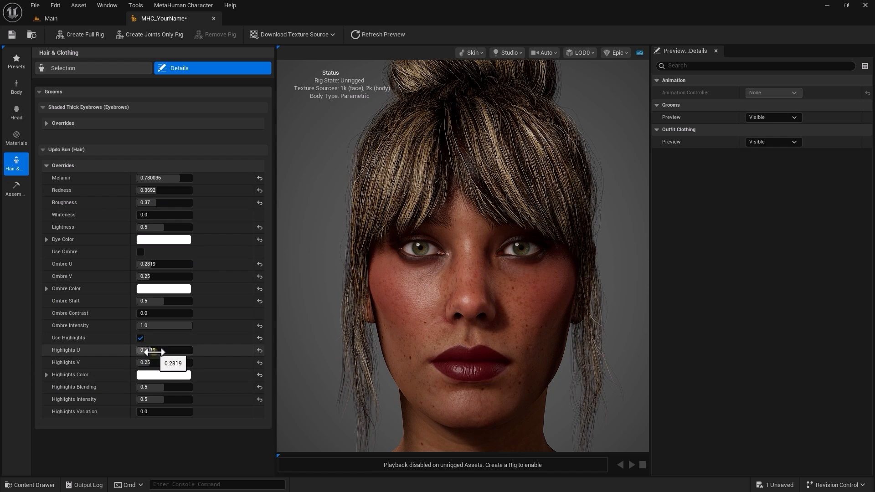
drag(157, 352, 265, 346)
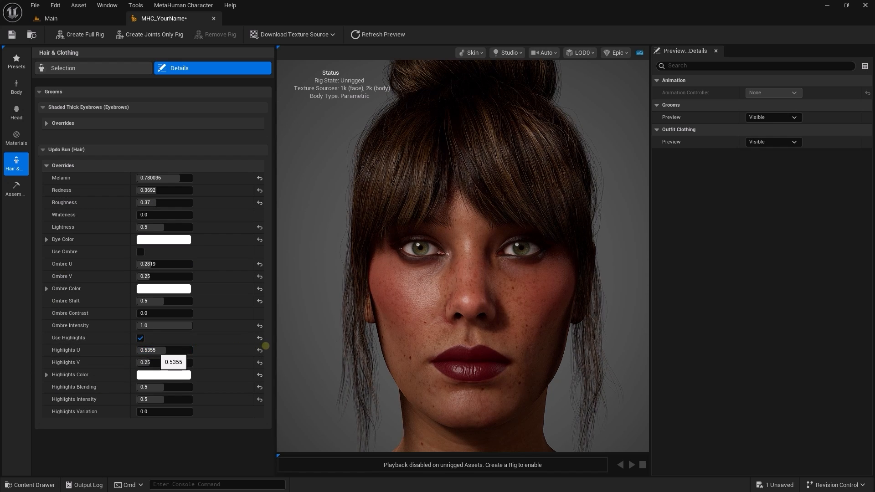
drag(172, 351, 184, 351)
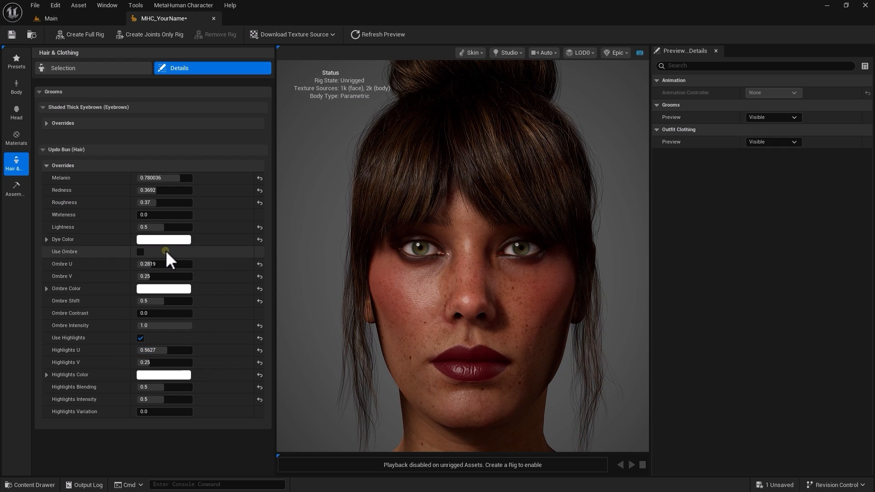
From the groom assets, put the Long Curl eyelashes and the PeachFuzz groom on the character.
click(89, 72)
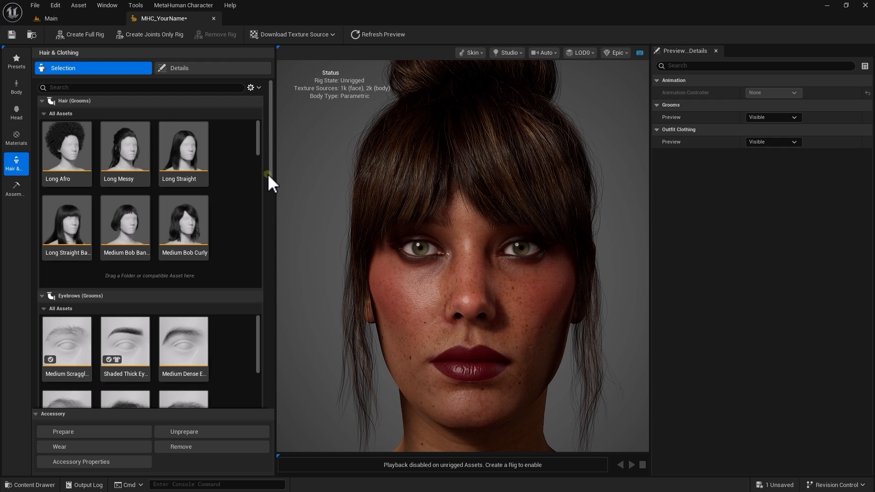
drag(269, 179, 270, 256)
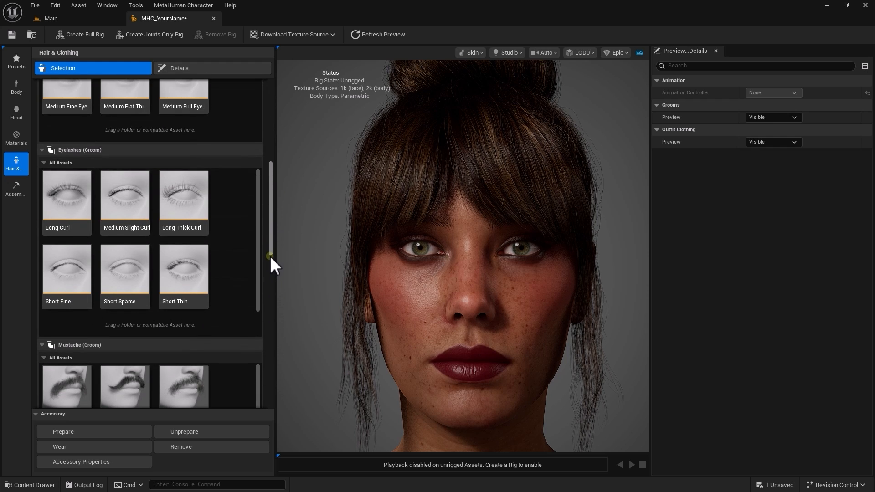
click(64, 201)
scroll(143, 258, down, 3)
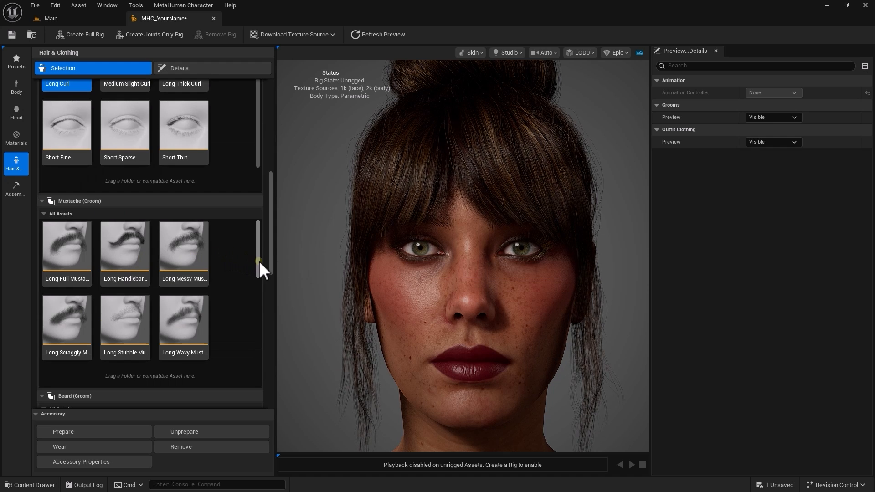
drag(272, 253, 272, 369)
click(55, 214)
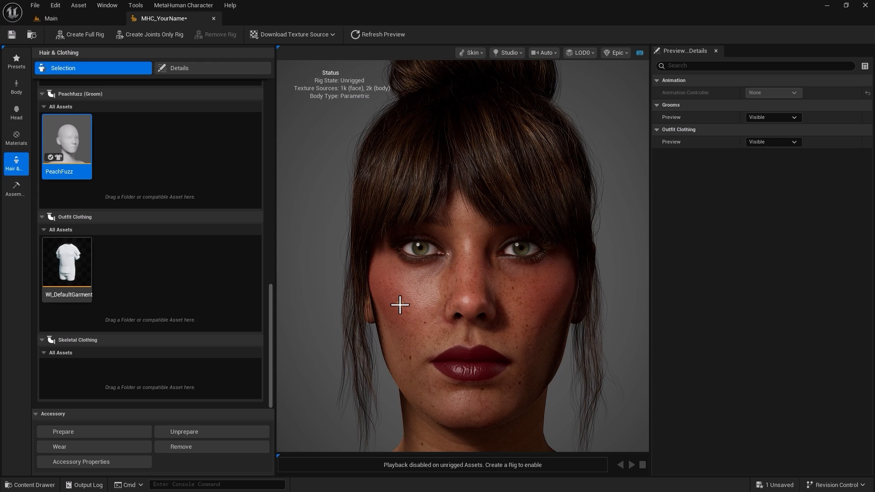
Examine the peach fuzz and lashes on the face up close, and view the whole character in the parametric body model.
scroll(447, 362, up, 5)
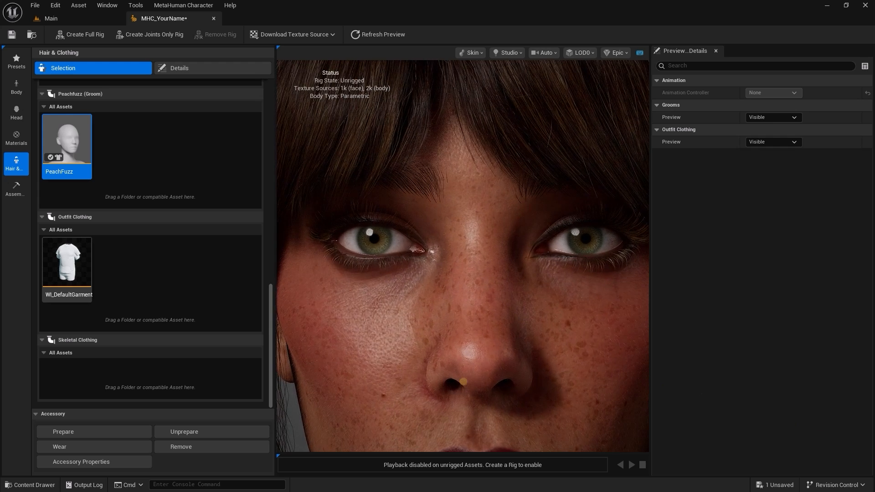
scroll(463, 382, up, 2)
scroll(454, 265, up, 3)
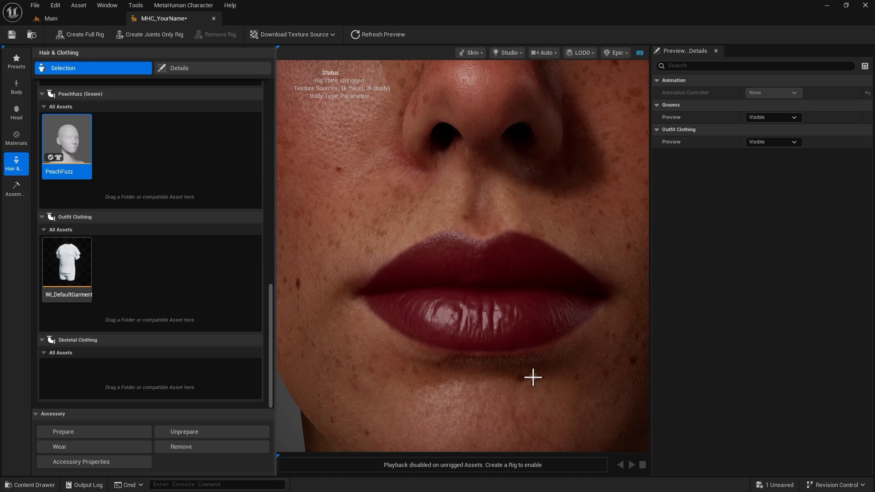
scroll(456, 192, down, 5)
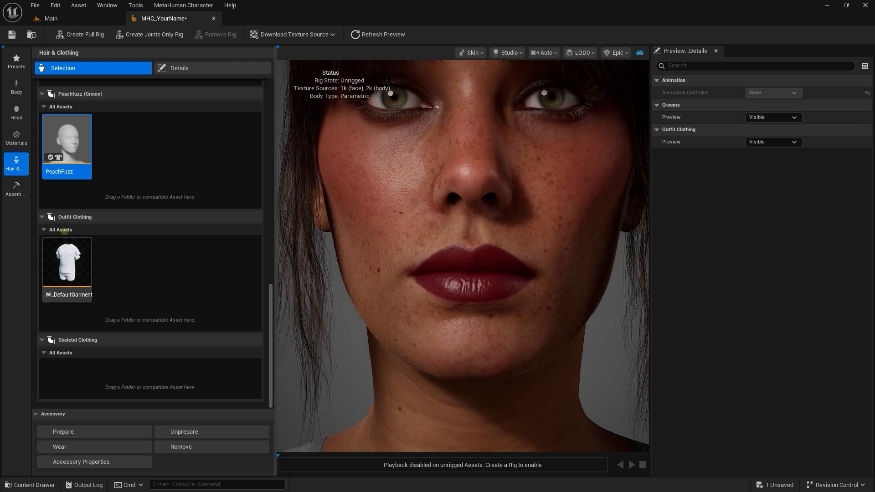
middle_drag(484, 194, 484, 273)
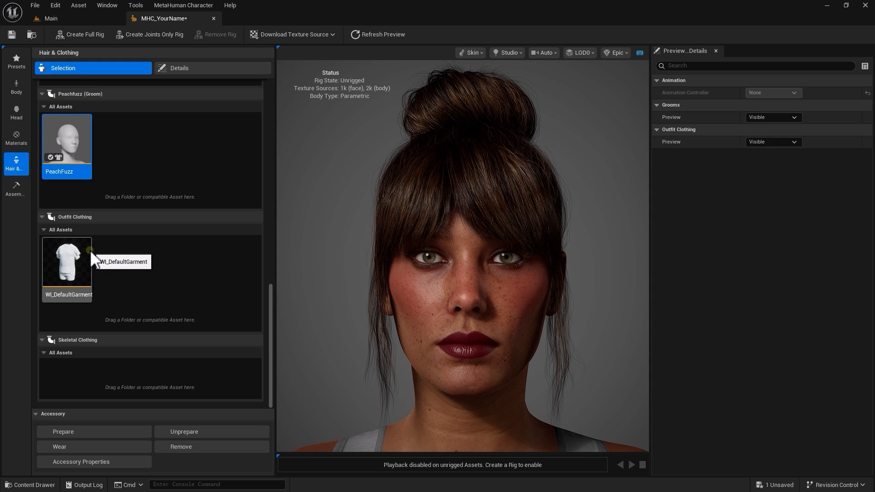
scroll(566, 326, down, 5)
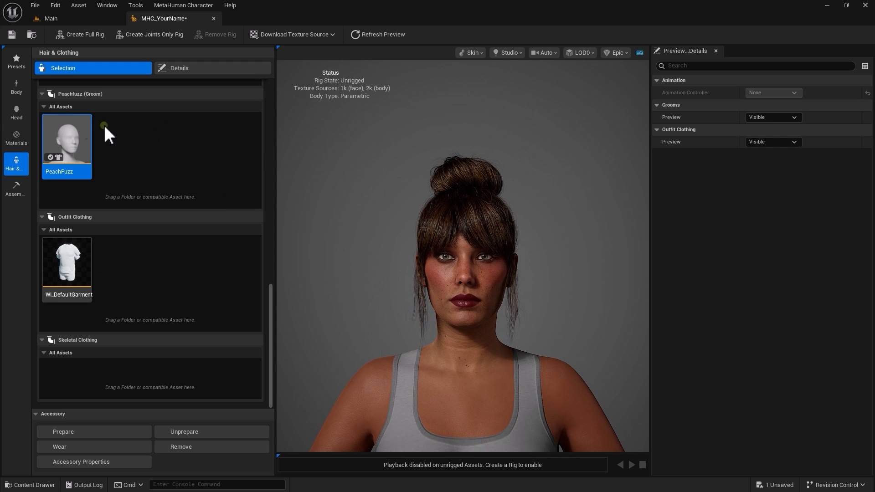
click(14, 88)
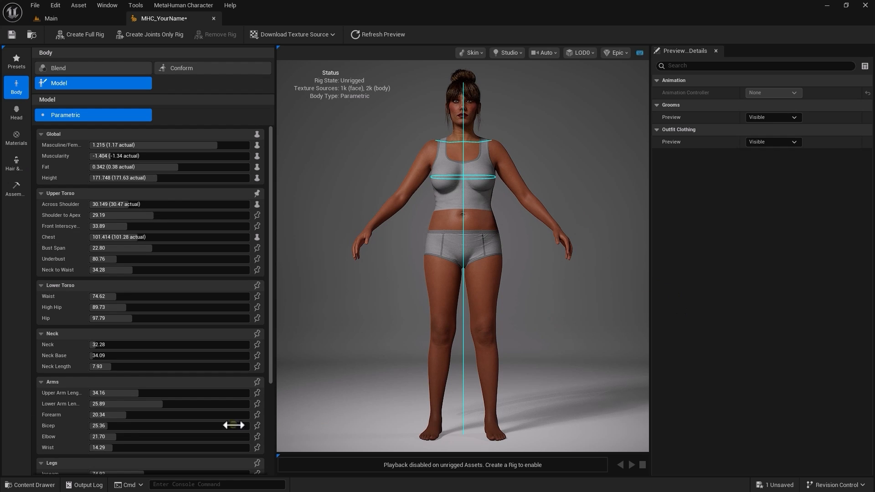
Duplicate the MHC_YourName character asset in the MetaH folder and name the copy MHC_YourName_WithoutOutfit.
click(39, 484)
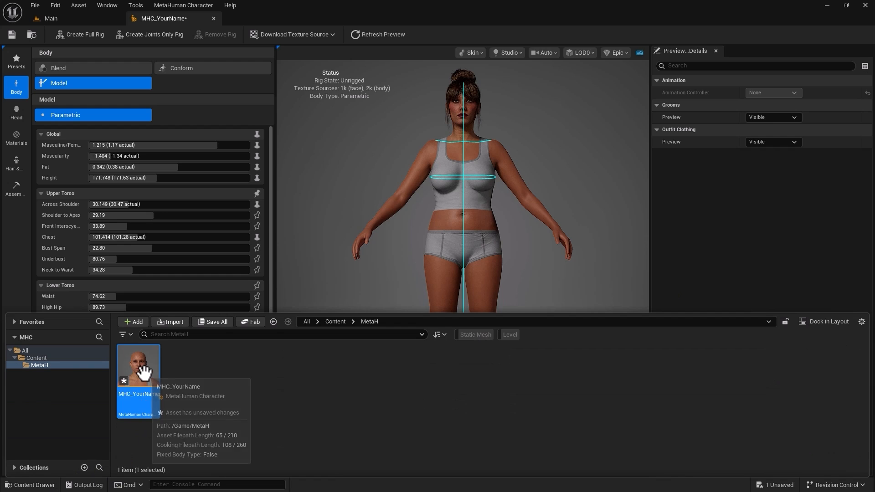
right_click(143, 370)
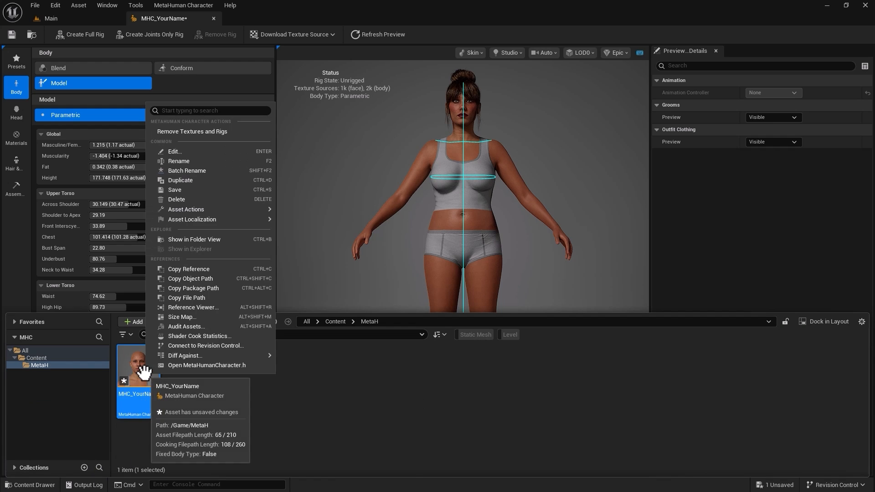
click(226, 181)
click(198, 397)
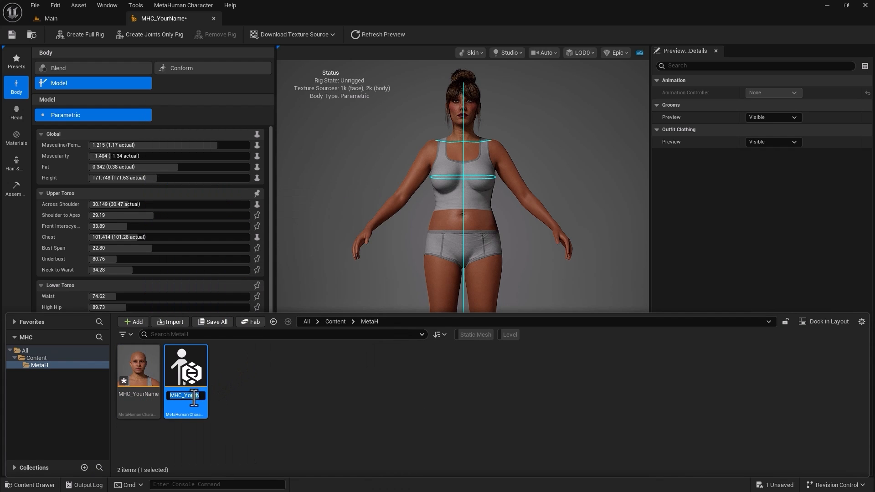
key(Home)
key(Delete)
key(Delete)
key(Delete)
key(Delete)
text(_)
key(End)
key(BackSpace)
text(_Wit)
key(Return)
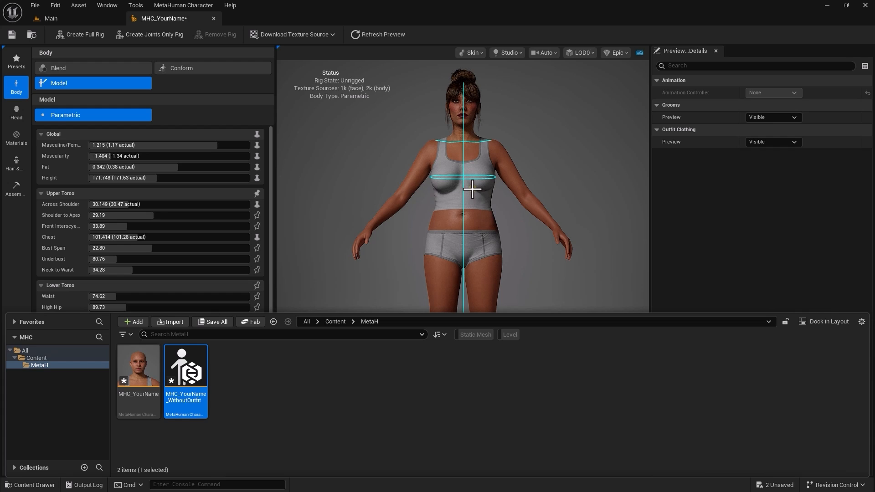
Postpone the autosave, open the MHC_YourName_WithoutOutfit character and dock its editor beside the MHC_YourName one.
click(137, 363)
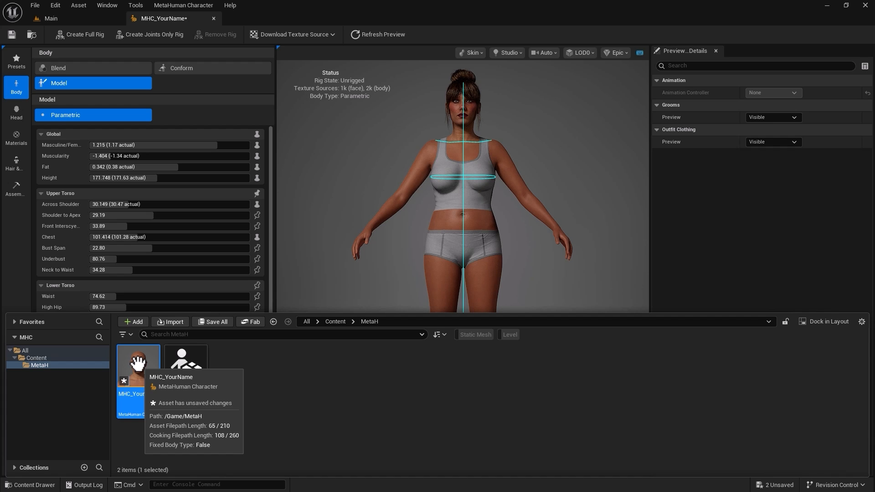
click(192, 371)
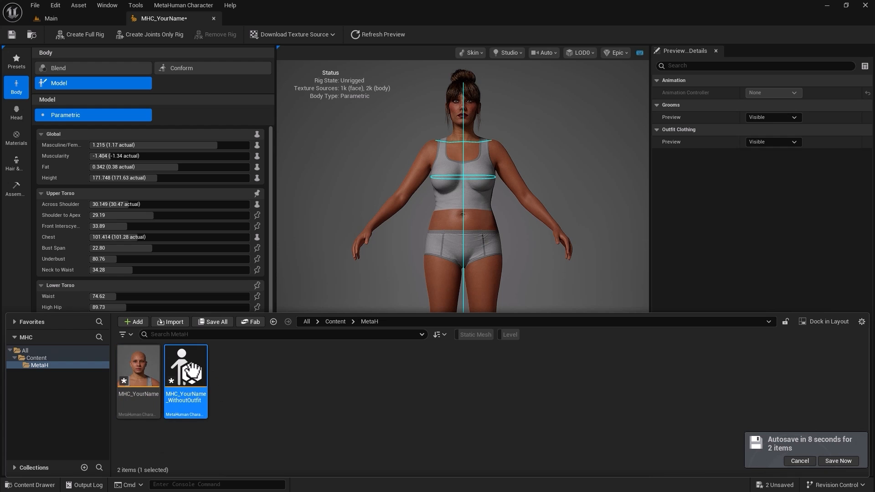
click(800, 461)
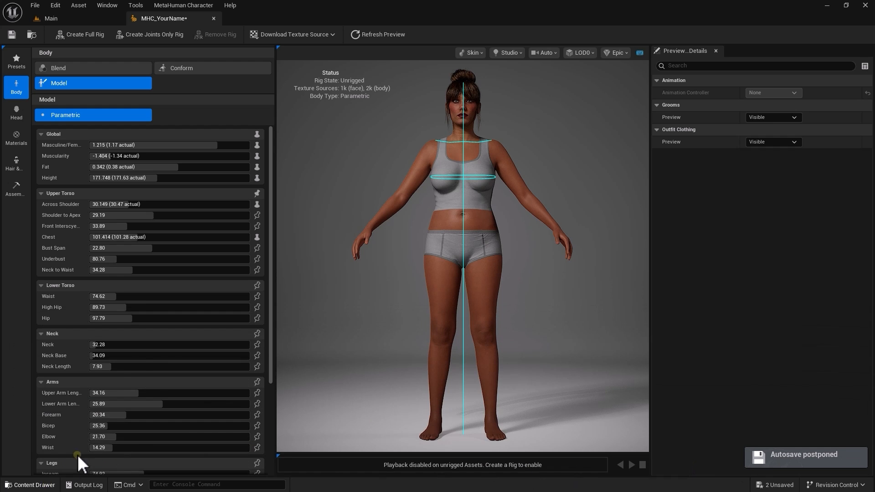
click(31, 485)
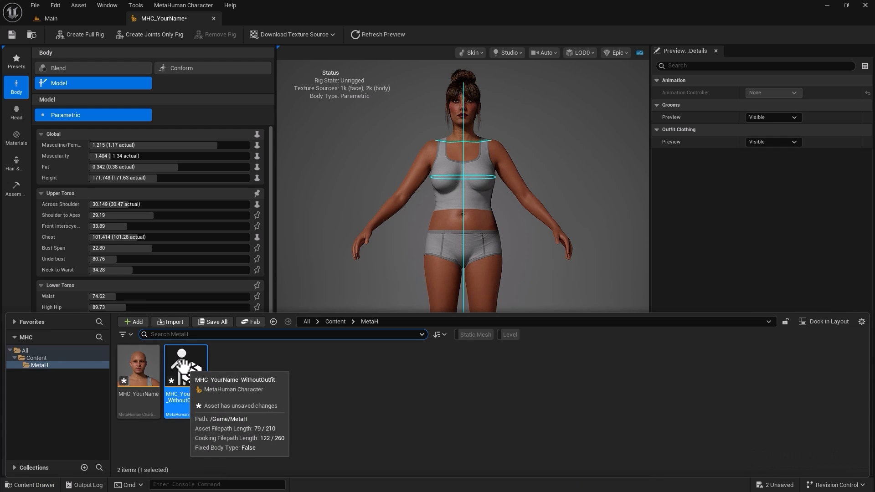
double_click(189, 370)
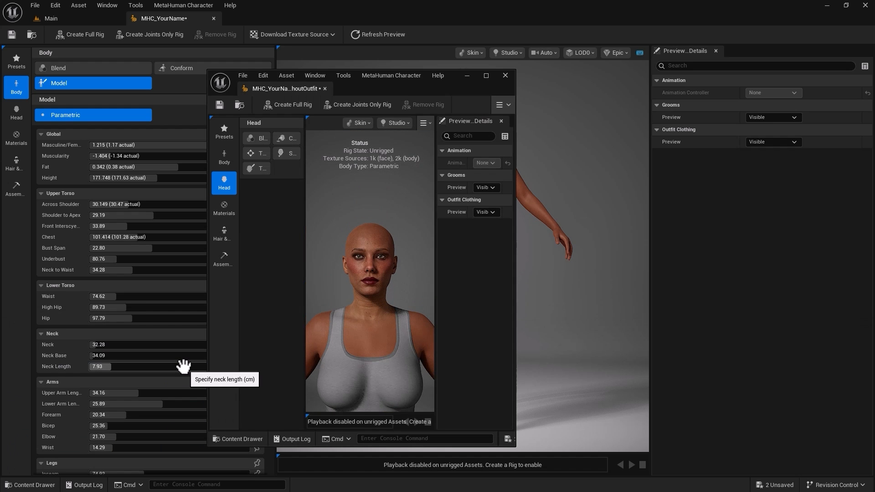
drag(270, 89, 240, 15)
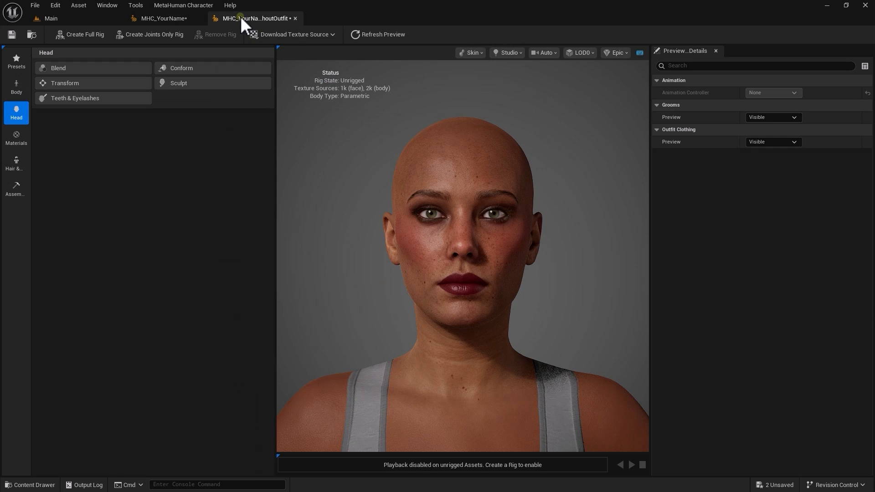
Export the no-outfit character's combined skeletal mesh to the MetaH folder as MHC_YourName_WithoutOutfit_CombinedSkelMesh.
click(171, 6)
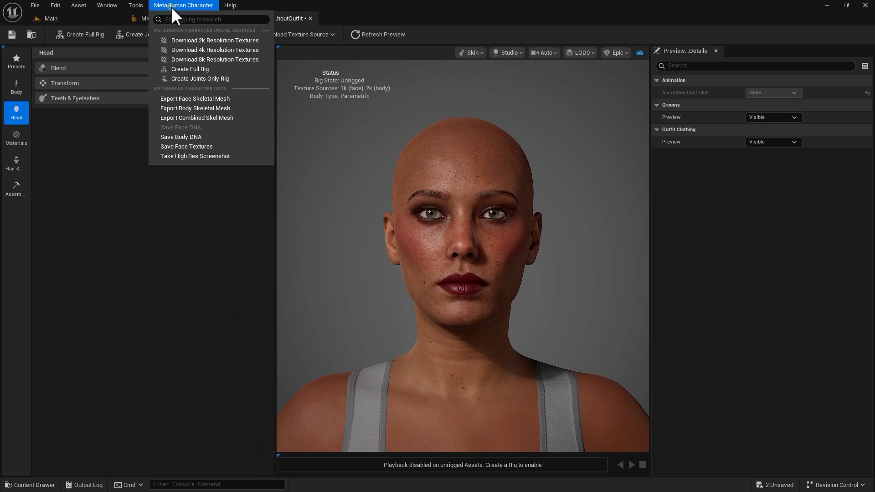
click(200, 118)
drag(287, 389, 470, 409)
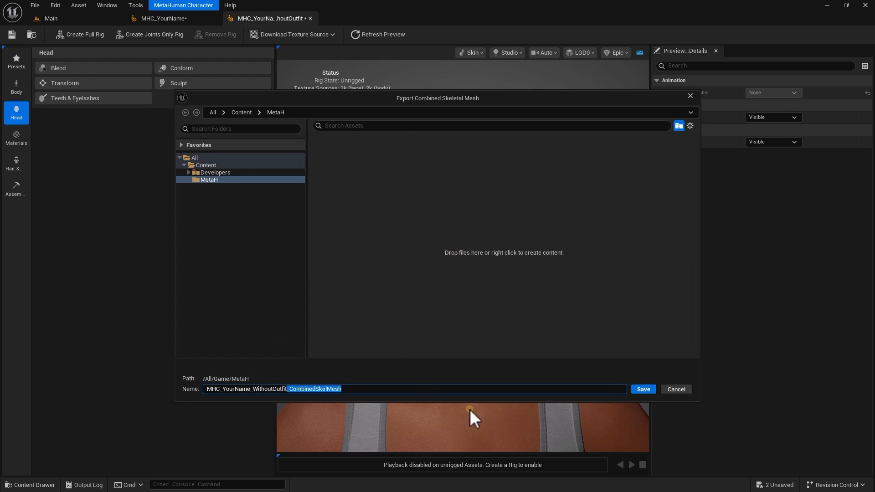
click(643, 389)
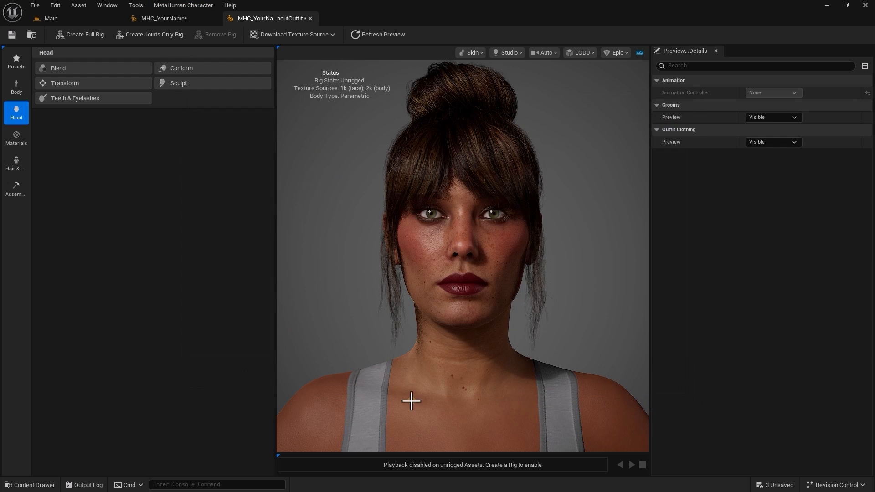
View the exported MHC_YourName_WithoutOutfit_CombinedSkelMesh in the skeletal mesh editor, and close that editor.
click(41, 485)
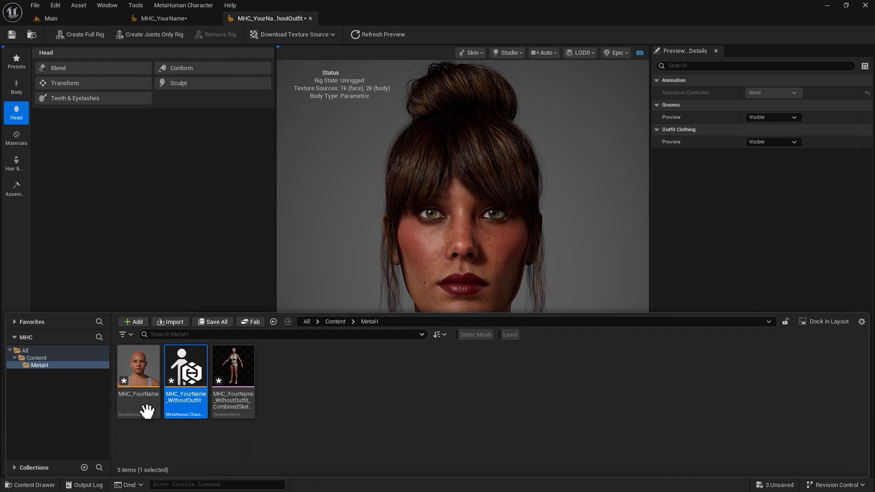
double_click(228, 385)
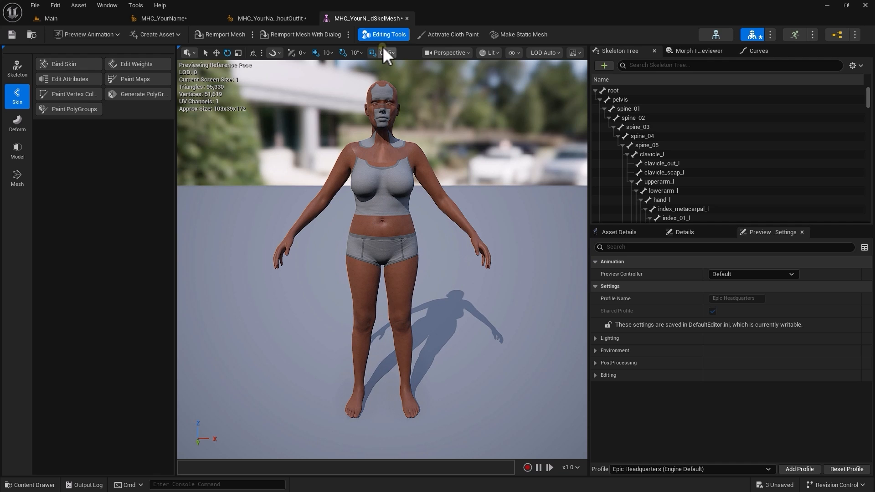
click(407, 18)
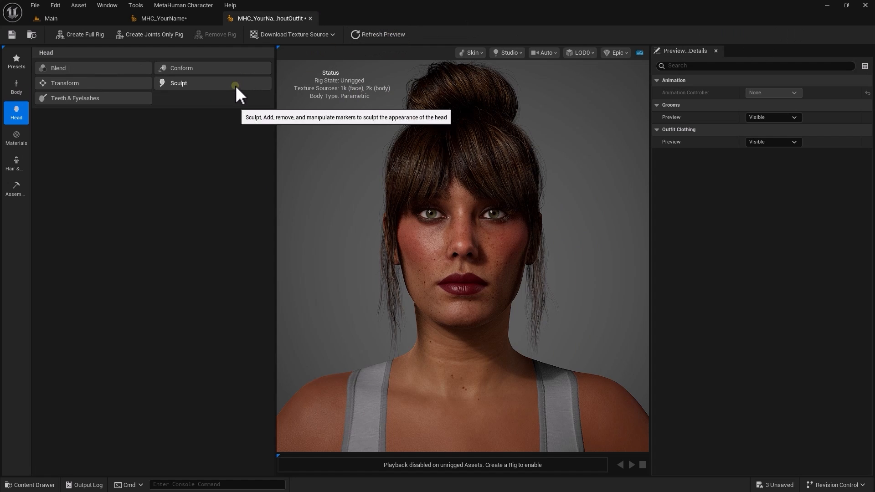
Return to the MHC_YourName character and dress it in the WI_DefaultGarment outfit.
click(172, 16)
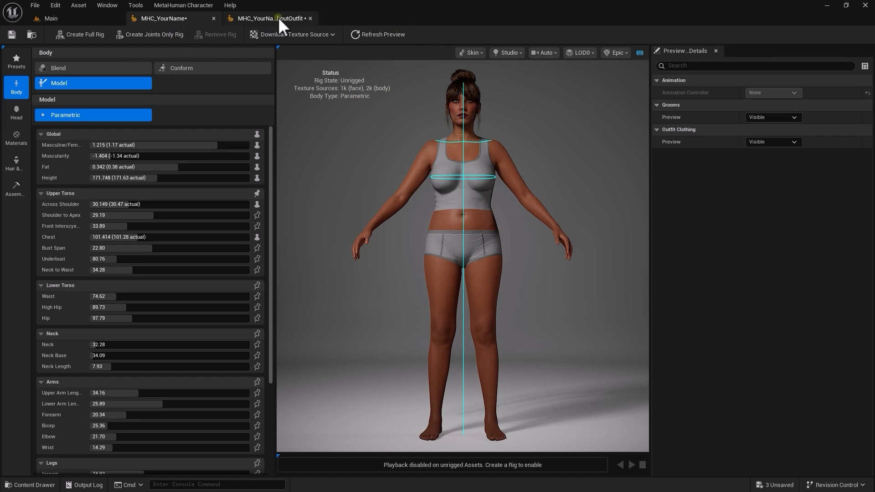
click(12, 166)
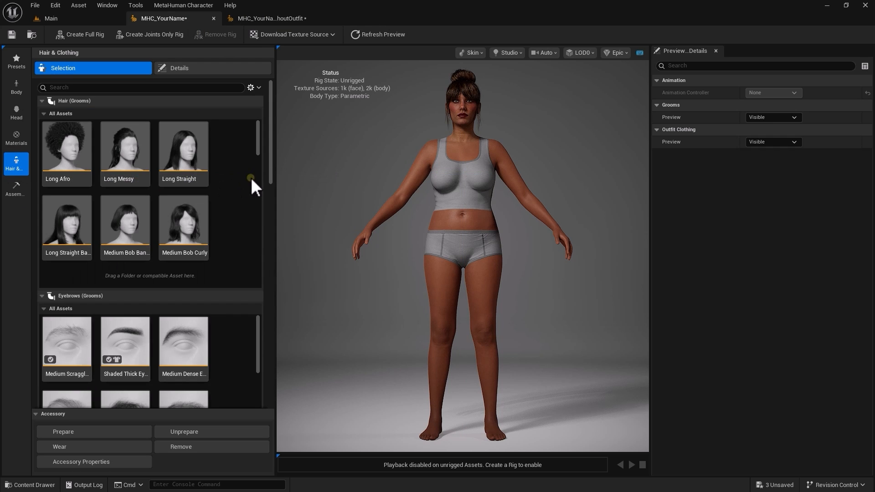
drag(272, 176, 256, 394)
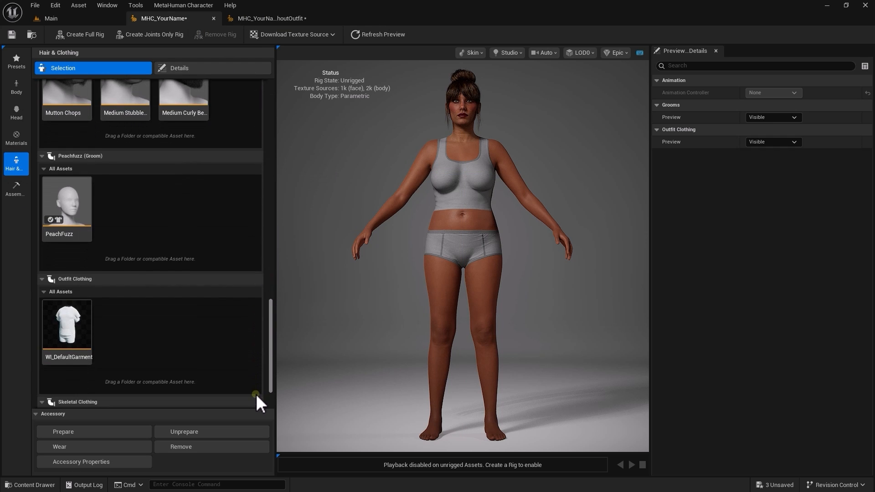
click(58, 328)
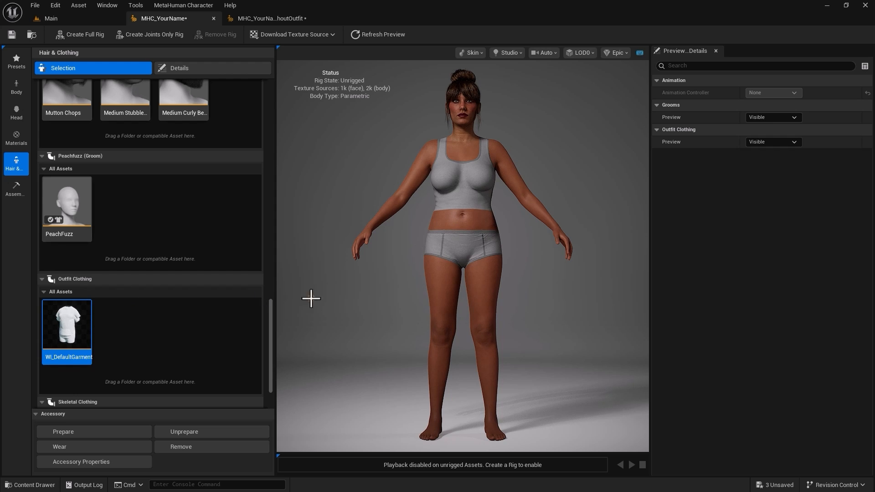
click(31, 485)
click(185, 371)
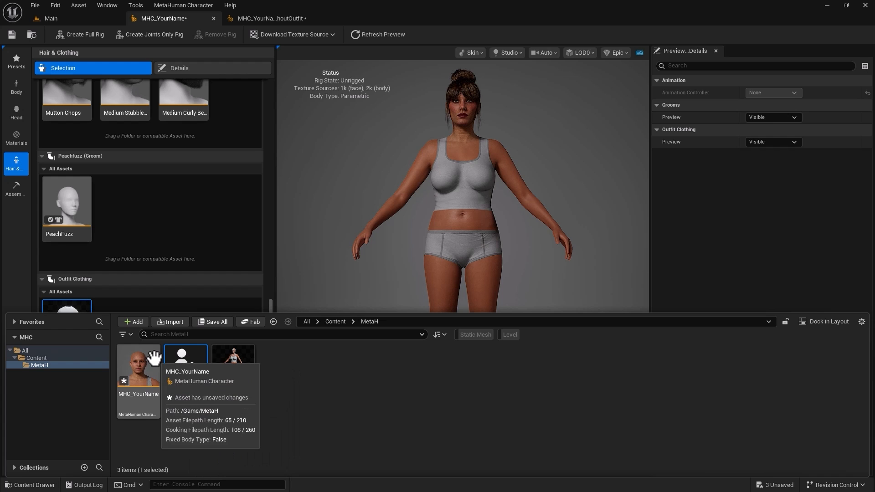
click(159, 17)
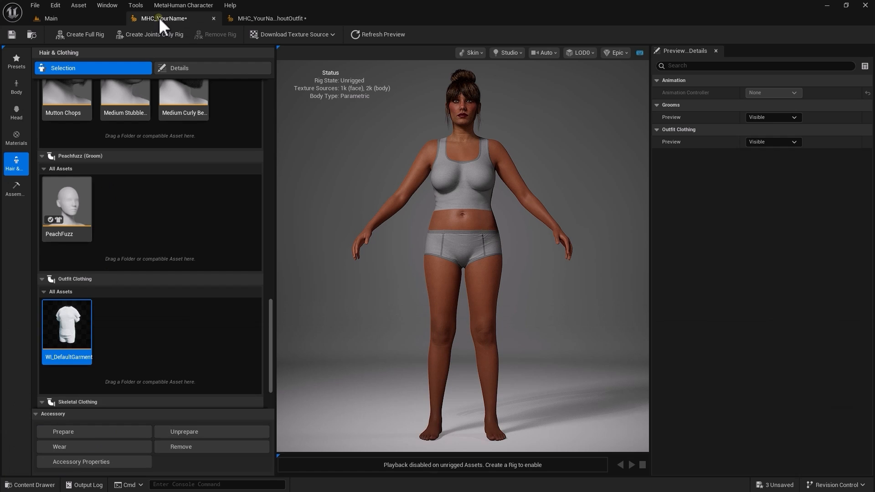
click(63, 333)
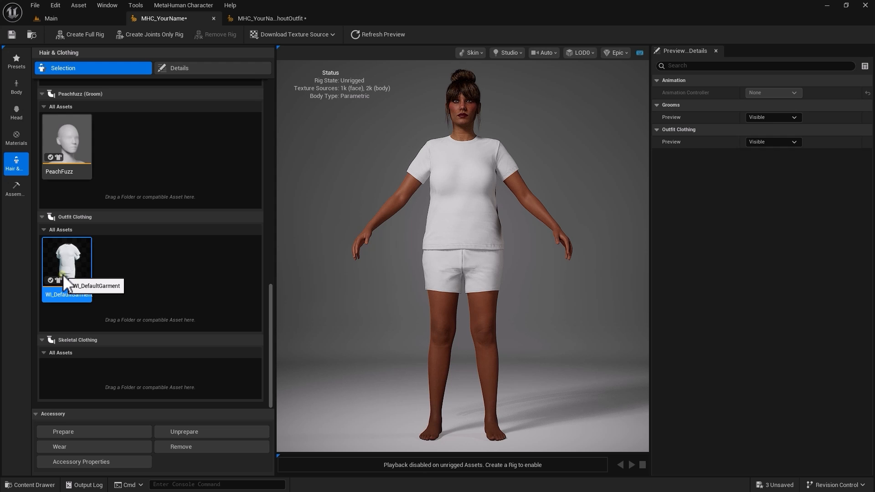
Set the default garment's primary shirt color to a light purple.
click(215, 70)
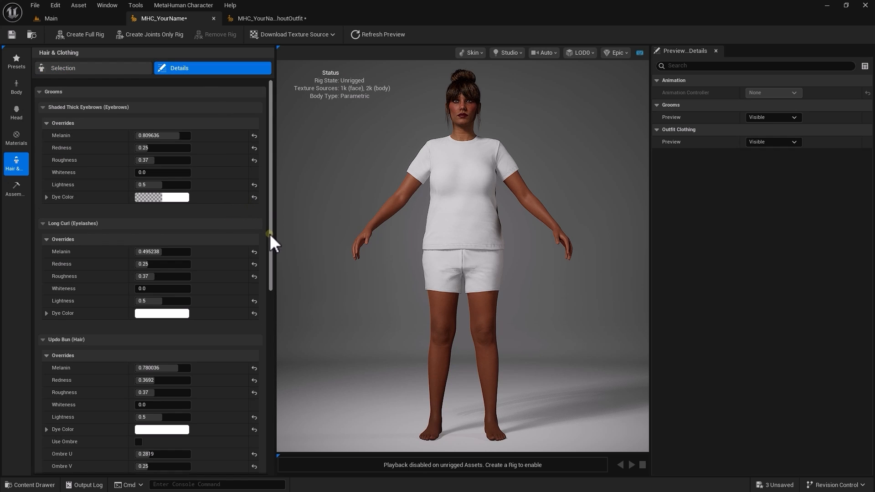
drag(270, 234, 262, 437)
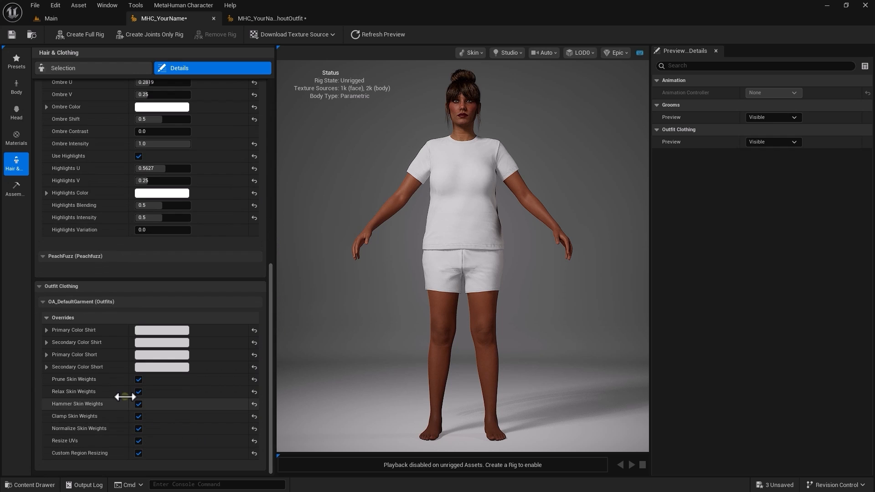
click(157, 331)
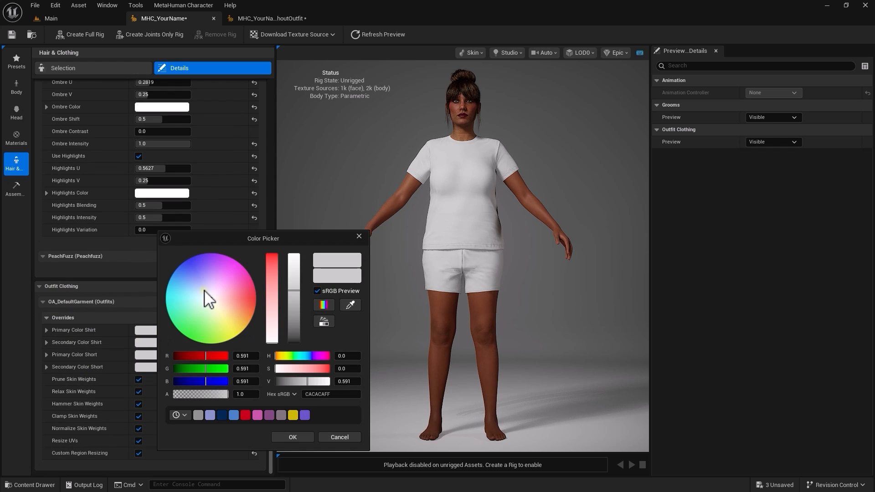
drag(207, 299, 196, 266)
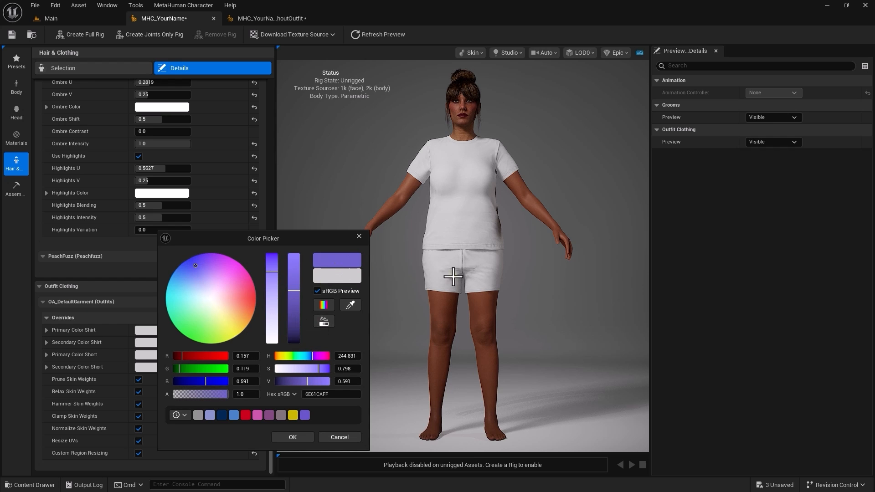
click(283, 438)
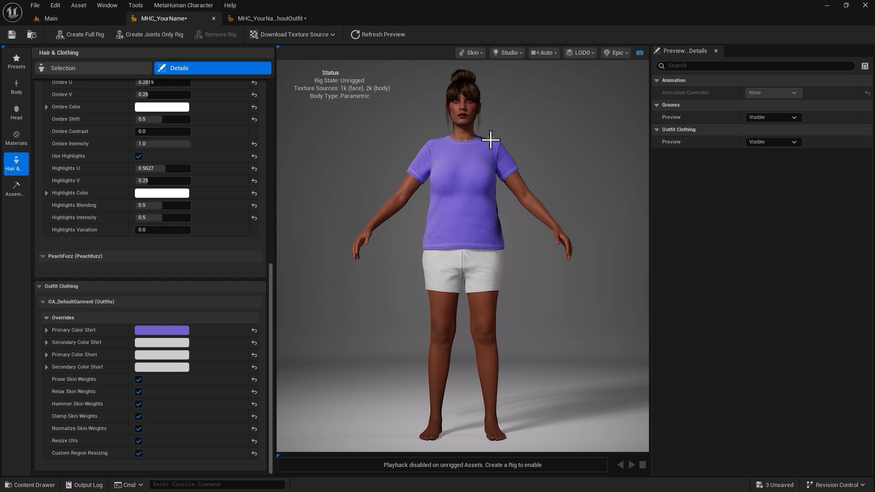
click(174, 340)
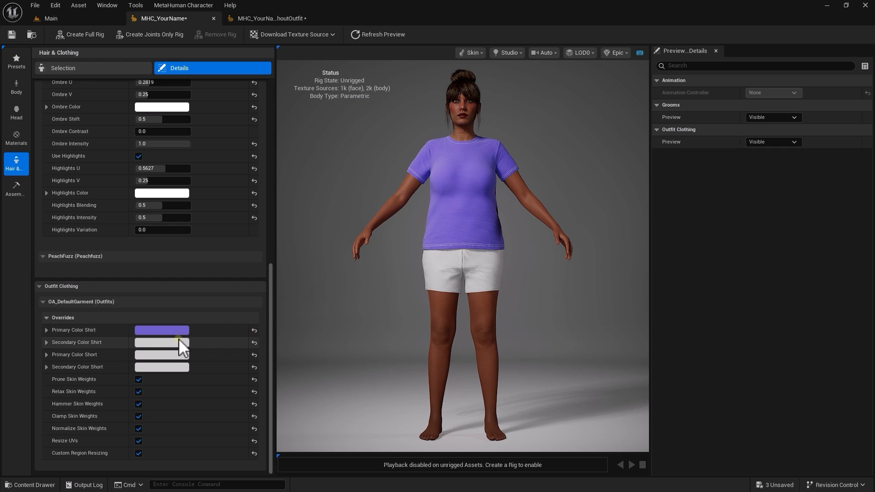
Set the default garment's primary shorts color to light blue, hex 719DCAFF.
click(171, 355)
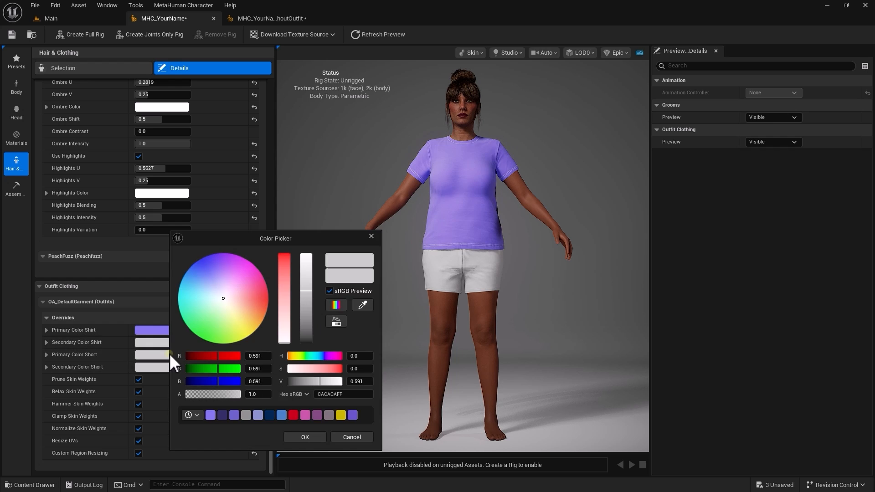
drag(221, 308, 175, 262)
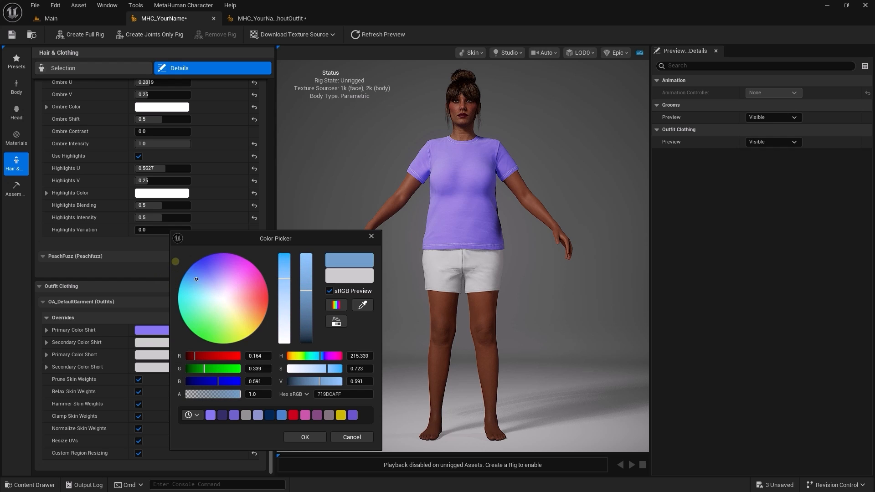
click(301, 437)
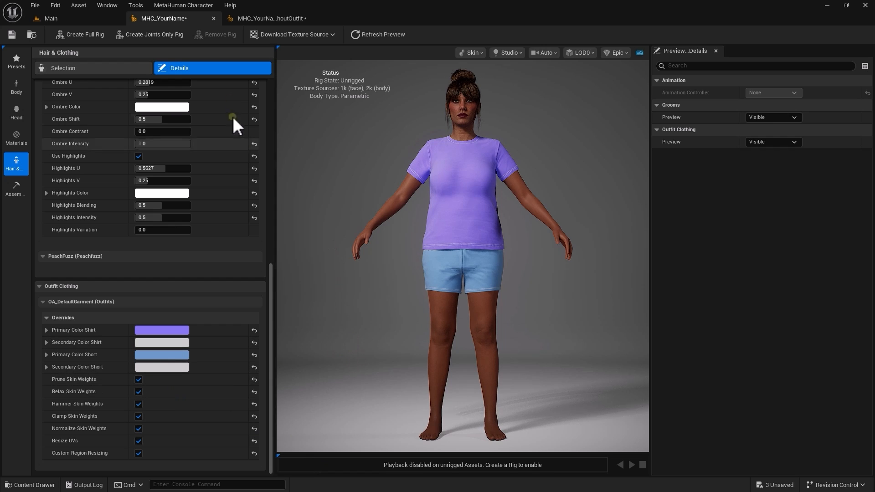
Export the dressed character's combined skeletal mesh to the MetaH folder under the name MHC_YourName_Export.
click(178, 6)
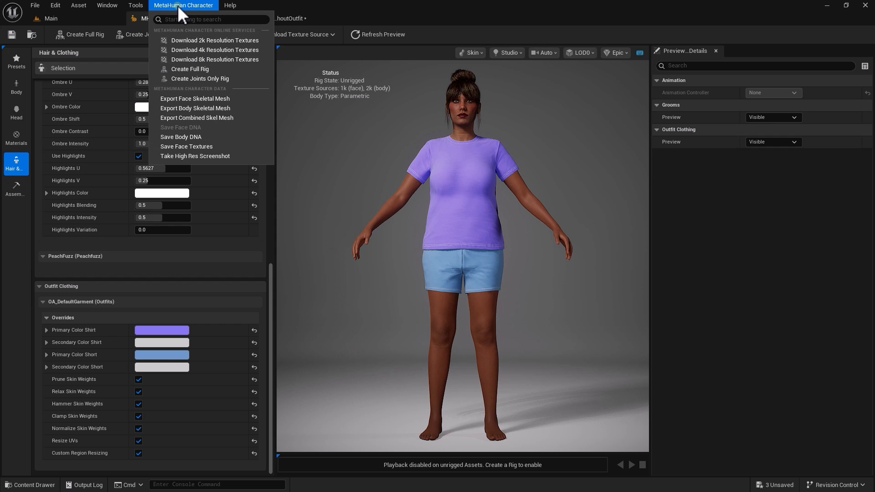
click(187, 118)
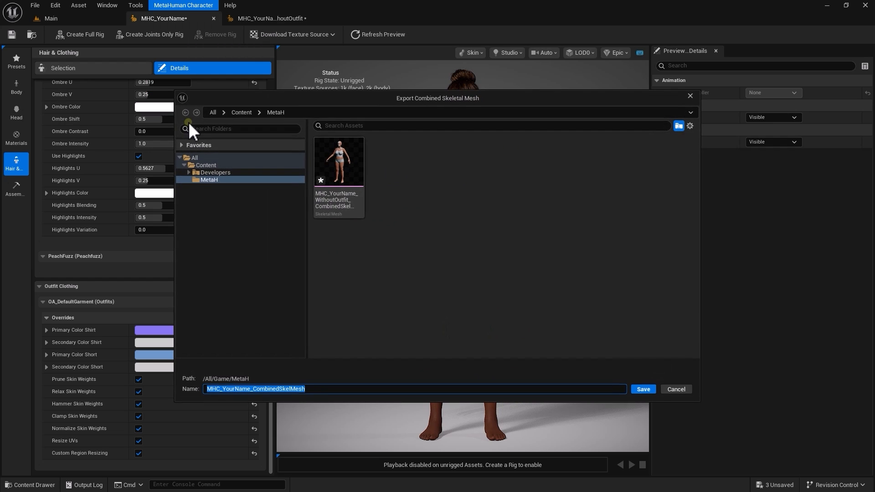
click(309, 390)
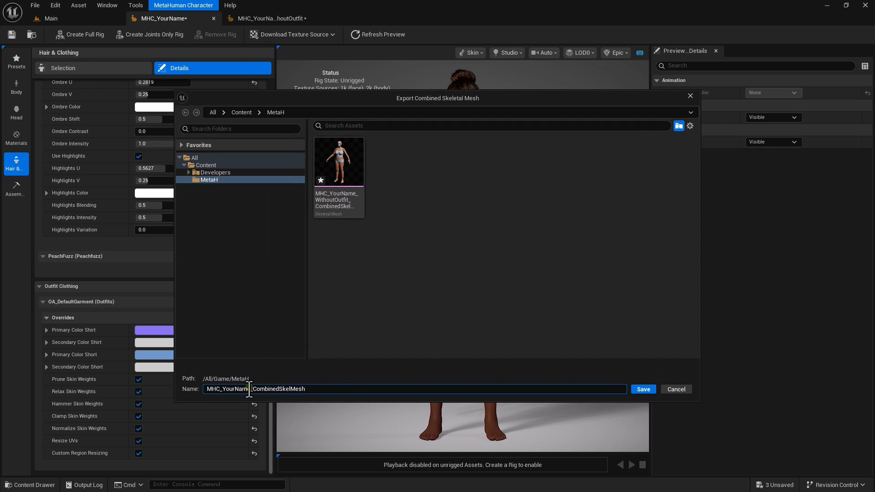
drag(249, 390, 360, 389)
key(BackSpace)
text(Export)
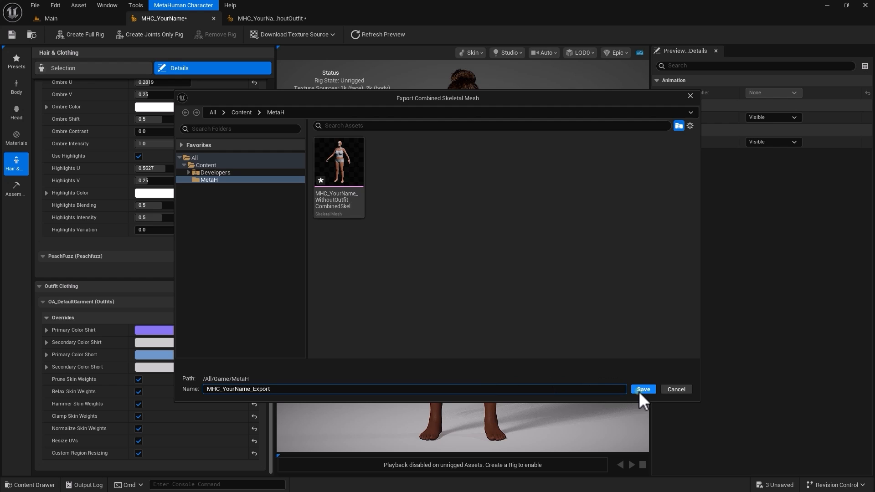
click(640, 392)
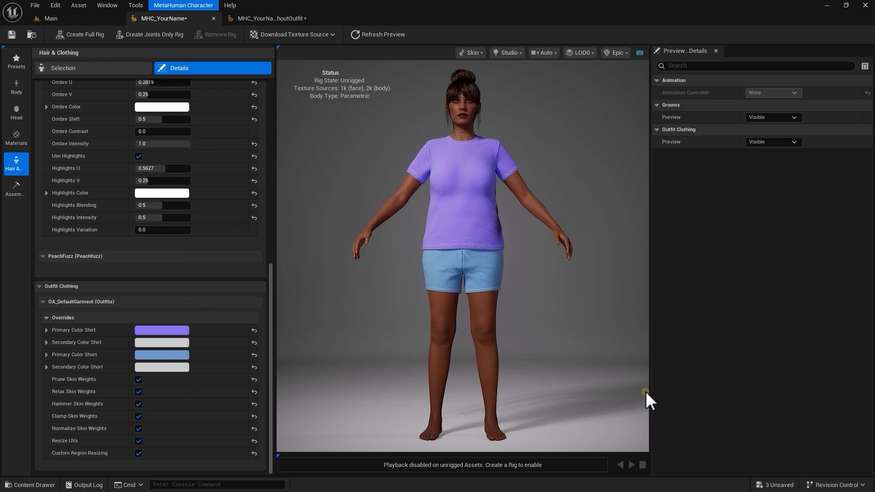
Examine the exported MHC_YourName_Export skeletal mesh in its editor, and return to the MHC_YourName character.
click(32, 487)
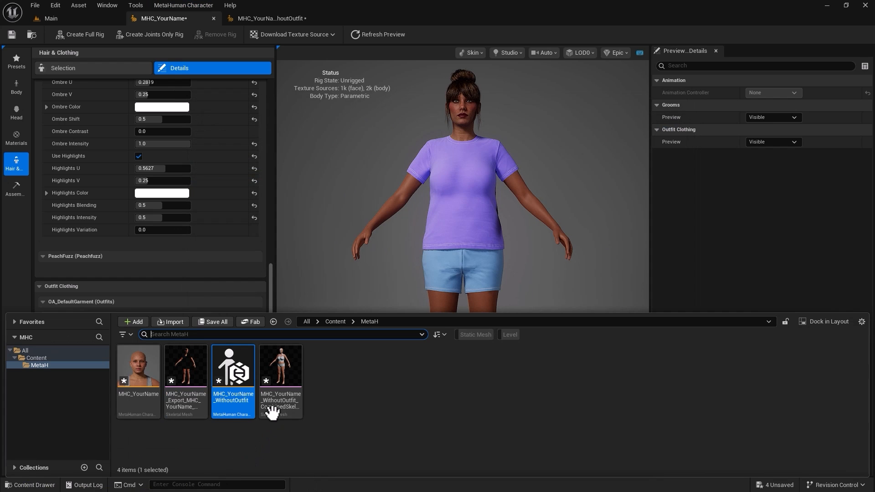
click(277, 375)
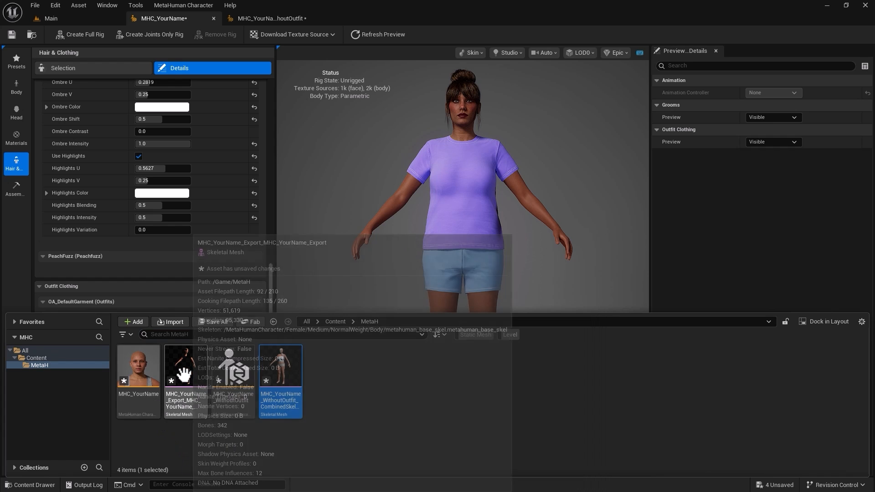
click(184, 375)
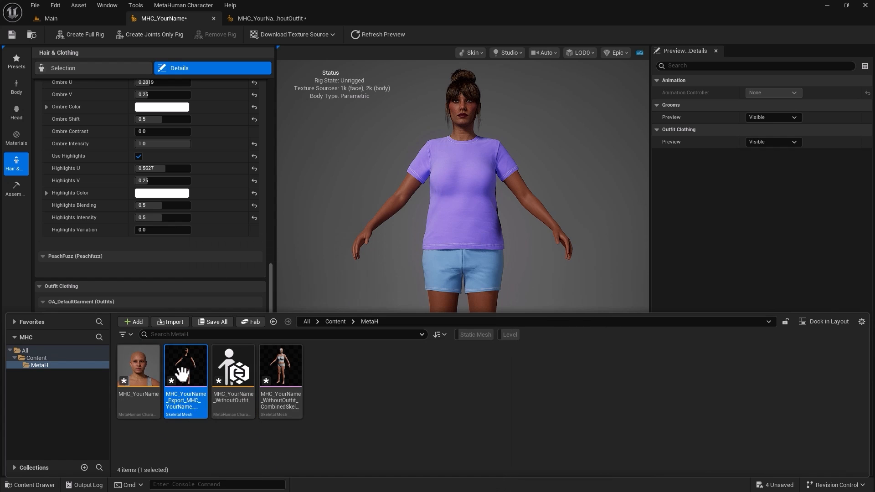
double_click(191, 390)
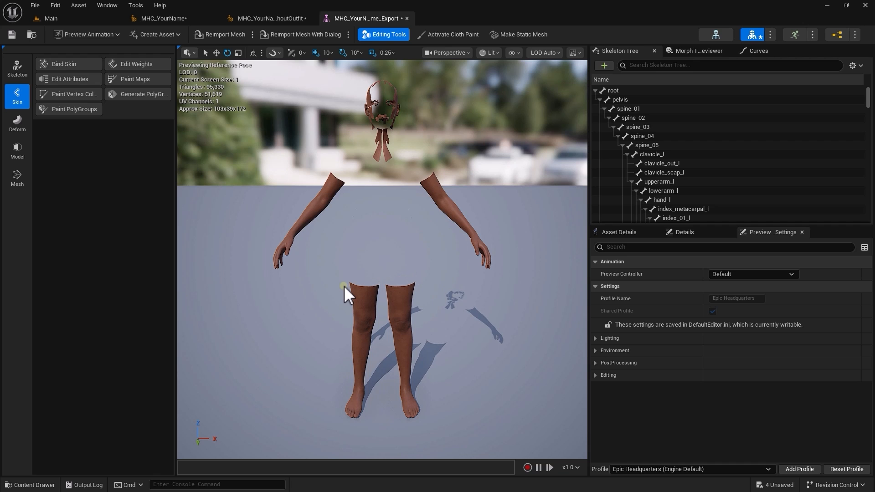
click(187, 19)
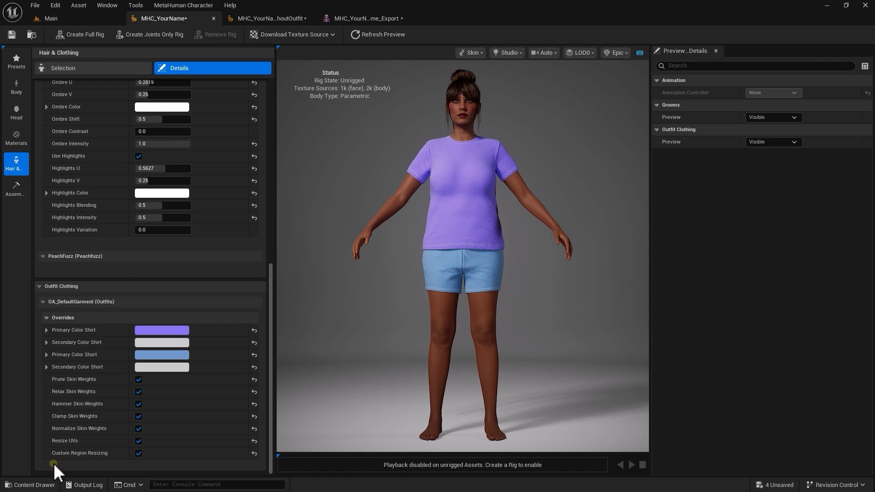
Start a file export of the MHC_YourName_WithoutOutfit combined skeletal mesh with the project's MetaH folder as destination.
click(34, 485)
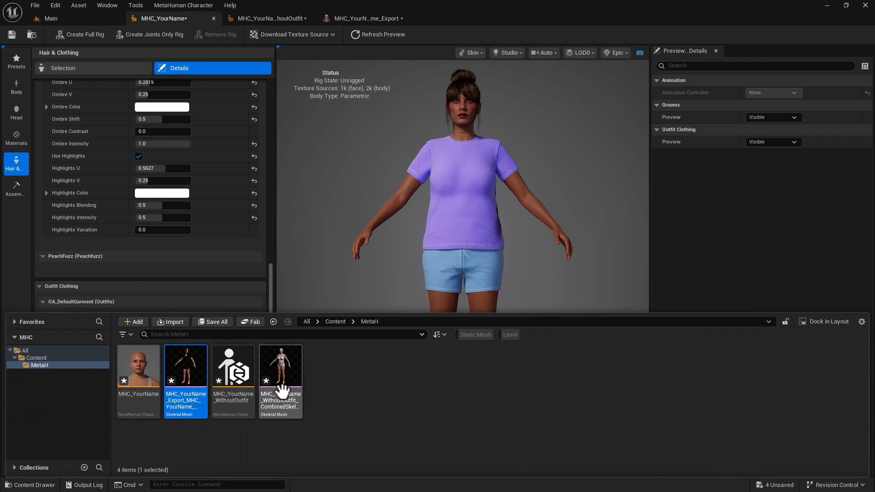
click(282, 401)
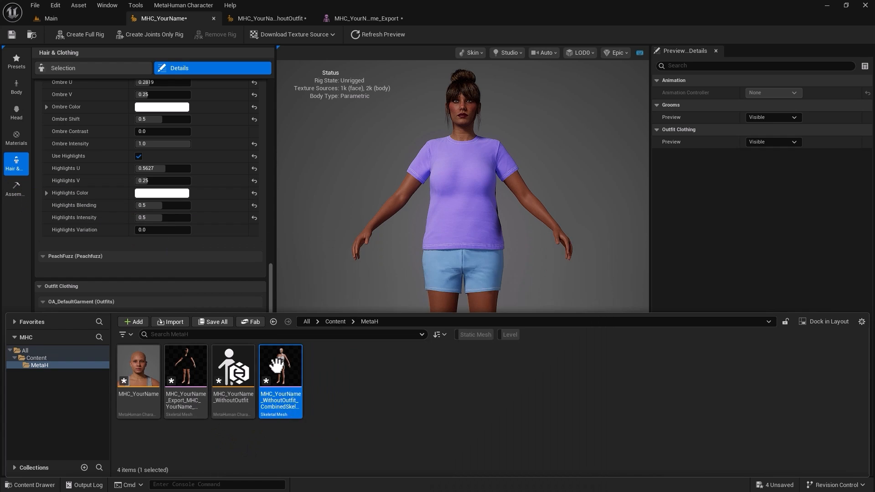
right_click(276, 366)
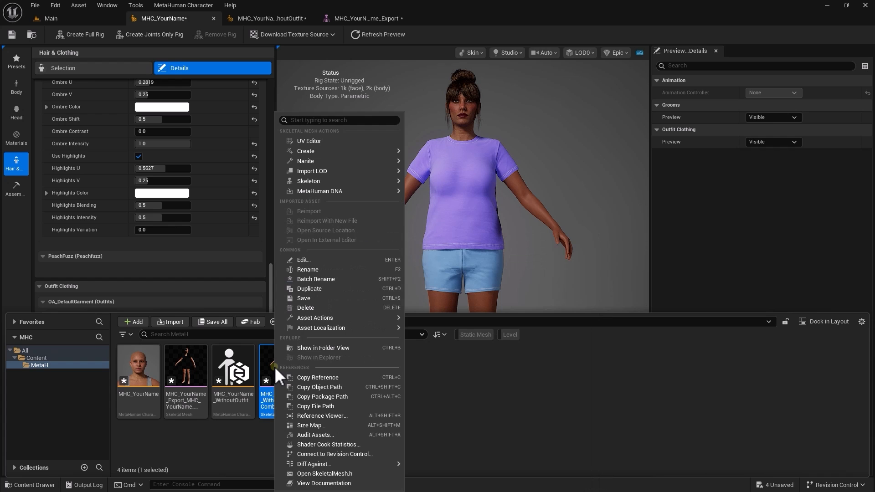
mouse_move(328, 319)
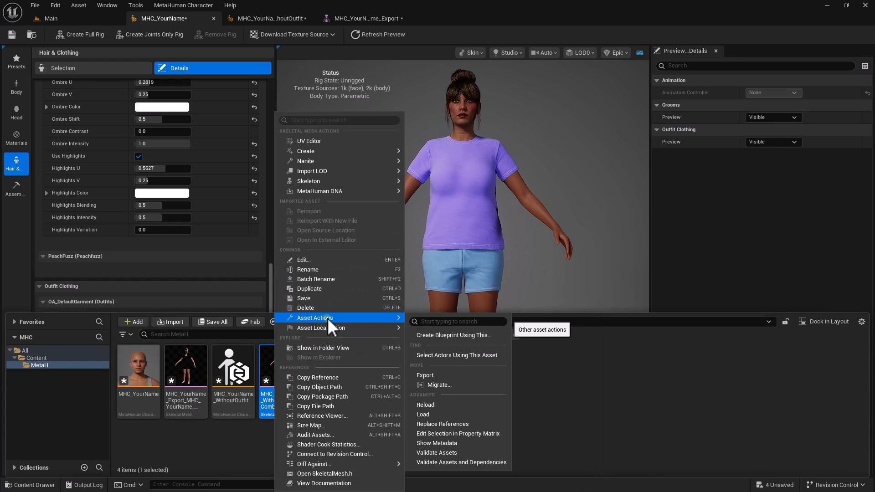
click(434, 375)
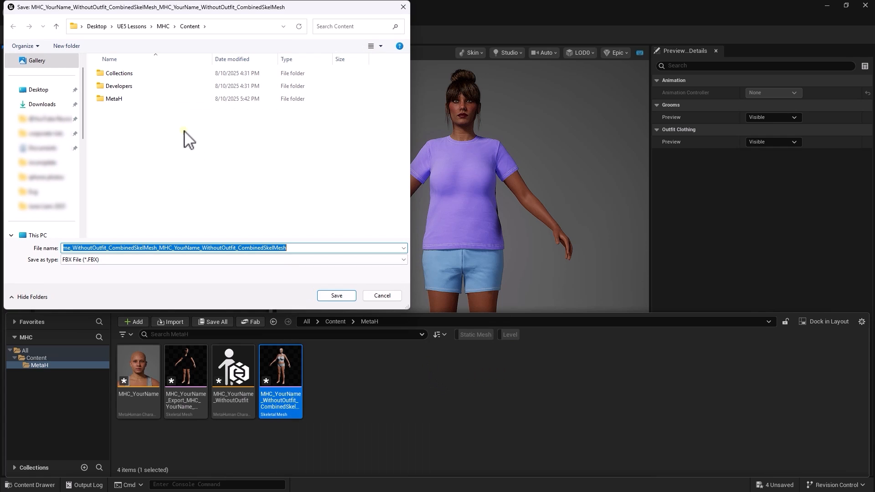
double_click(114, 98)
Name the export file MHC_YourName_ToMD_FBX and keep FBX as its file type.
double_click(123, 264)
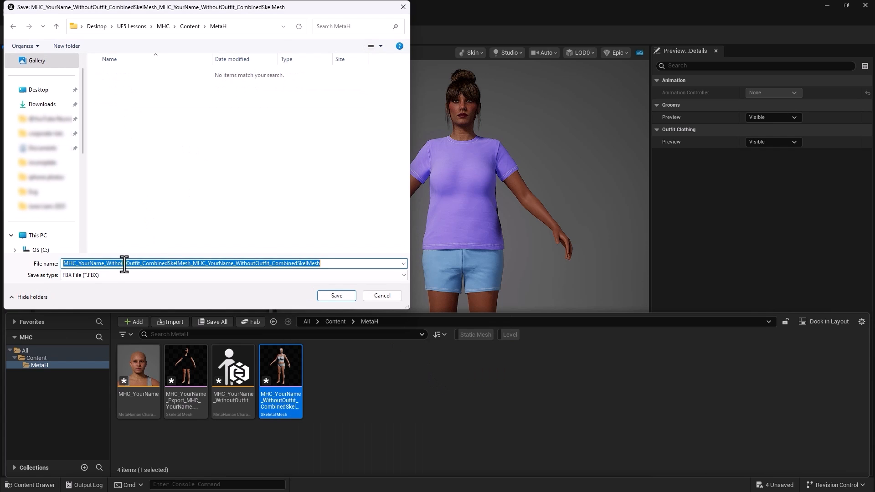
click(107, 263)
drag(106, 263, 396, 269)
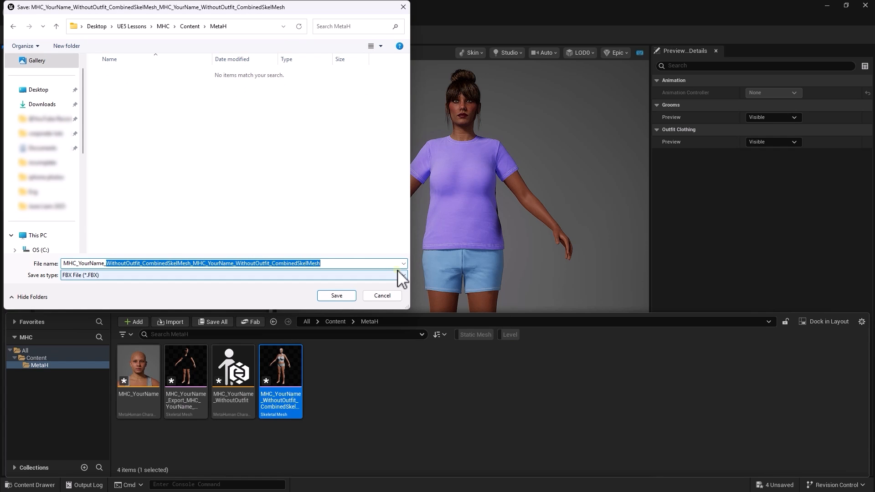
text(ToMD)
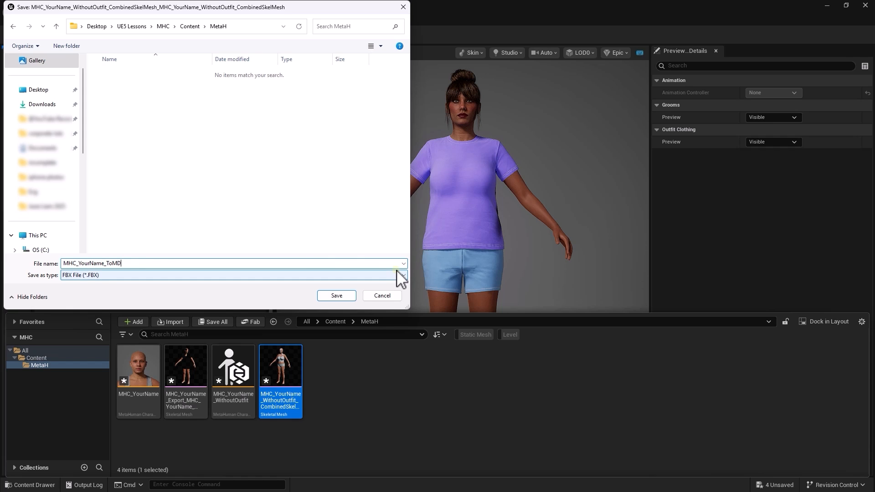
text(BX)
click(89, 276)
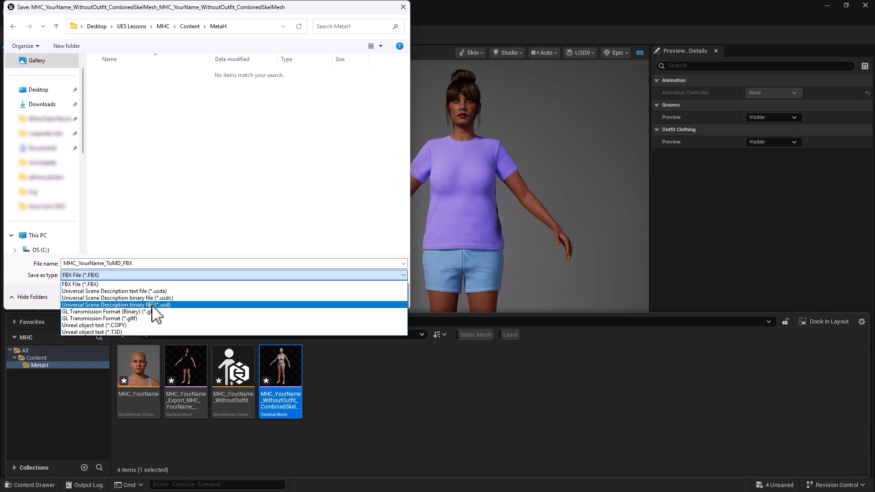
click(156, 241)
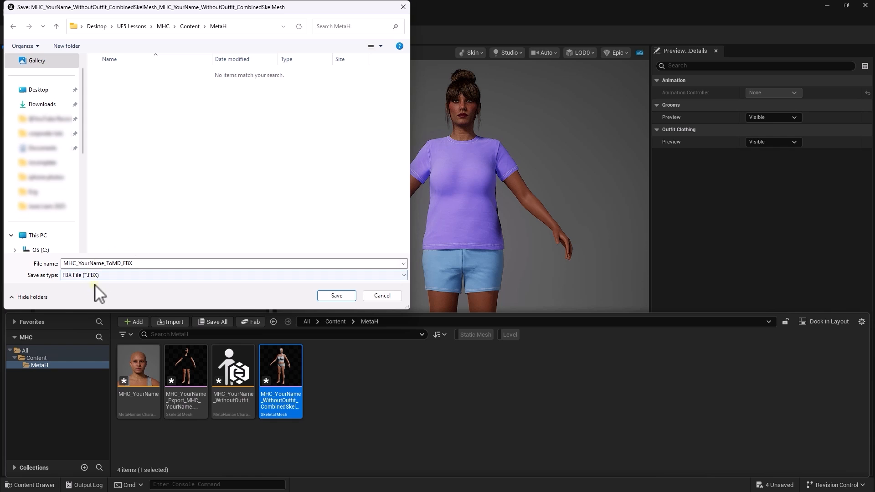
Save the mesh export with the default FBX 2013 options and decline importing the changed source file.
click(335, 296)
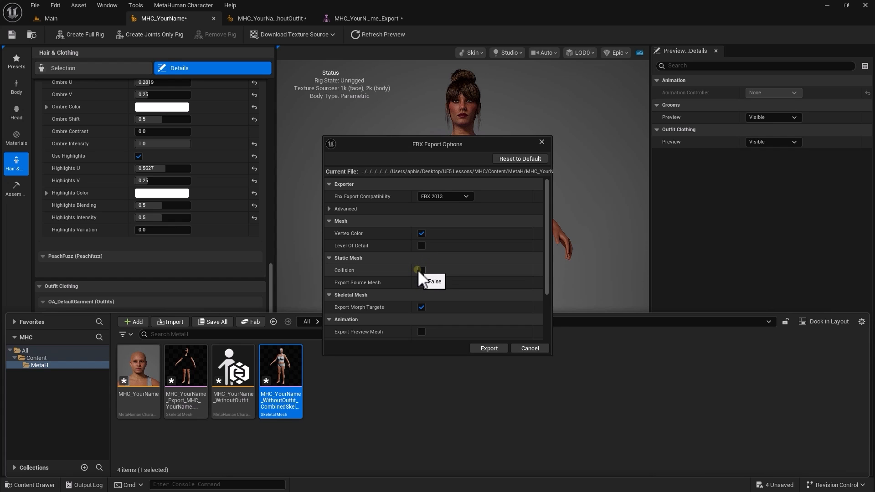
click(483, 349)
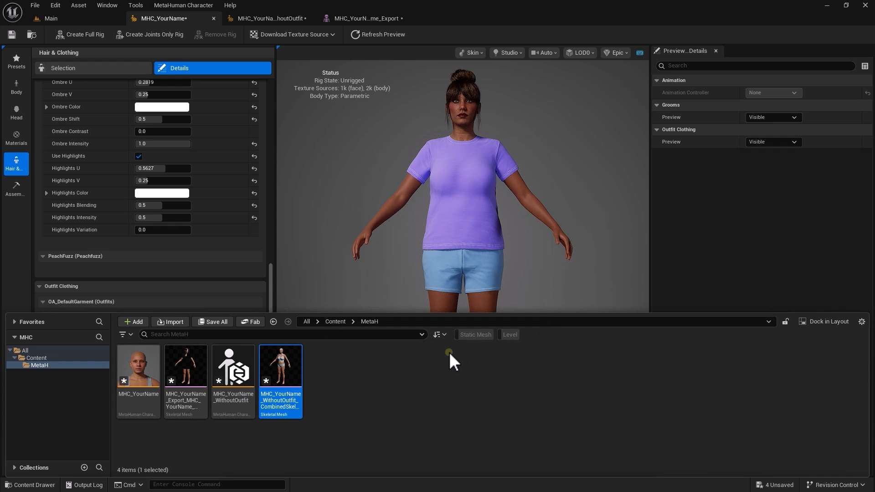
mouse_move(277, 378)
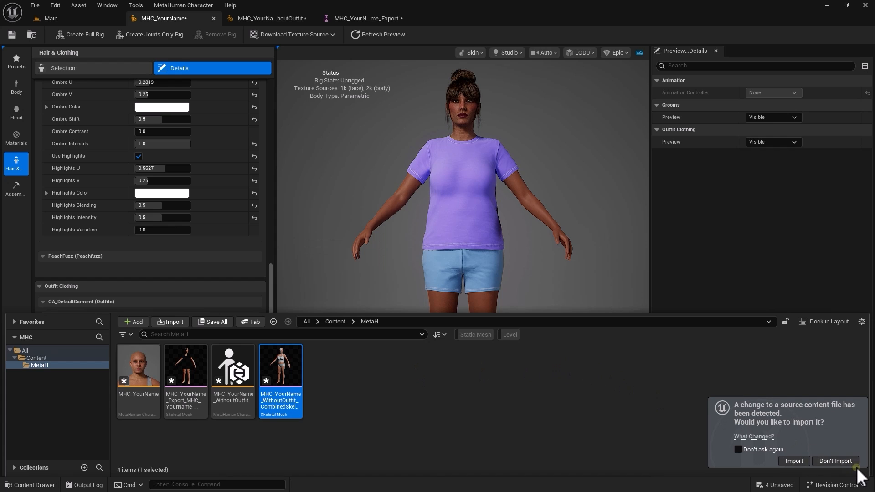
click(836, 461)
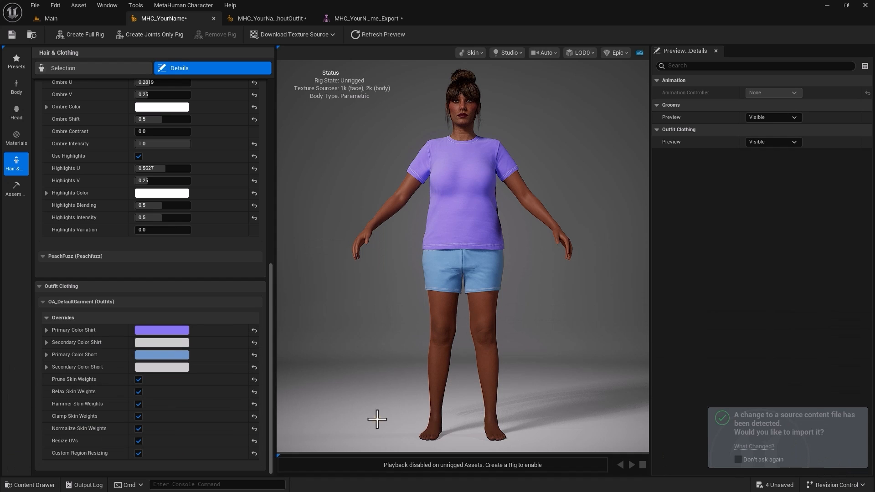
click(44, 485)
click(325, 407)
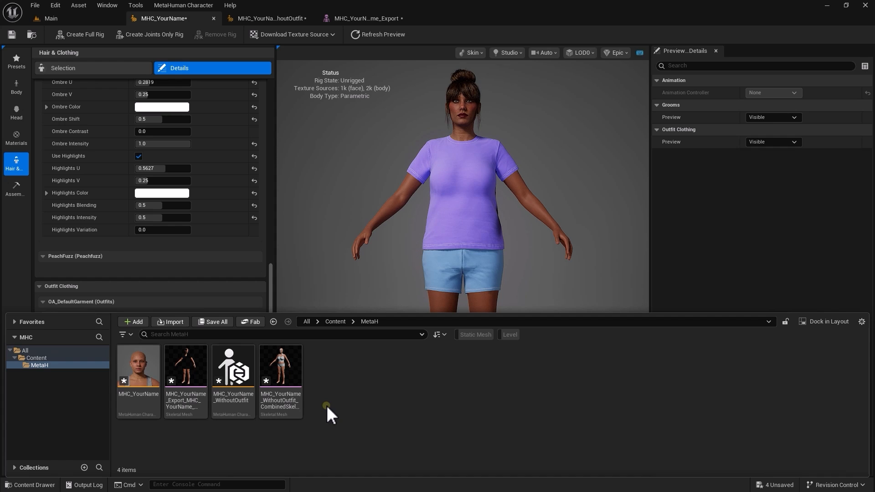
click(137, 367)
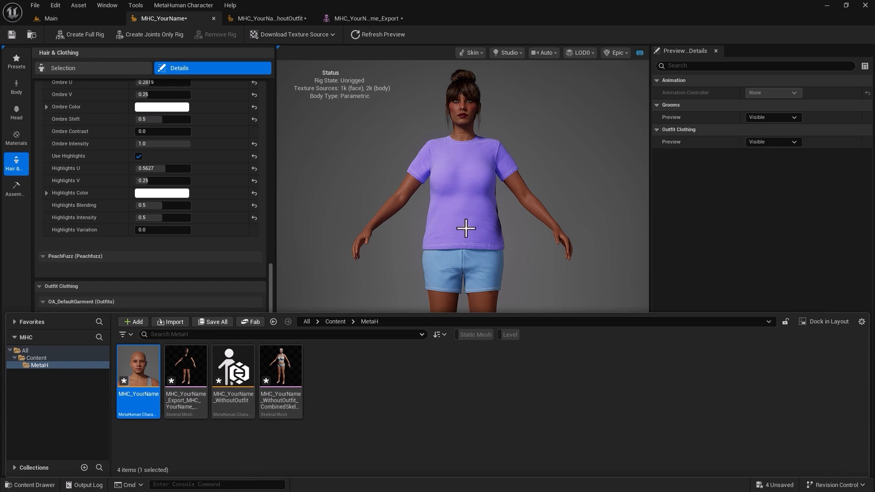
click(43, 485)
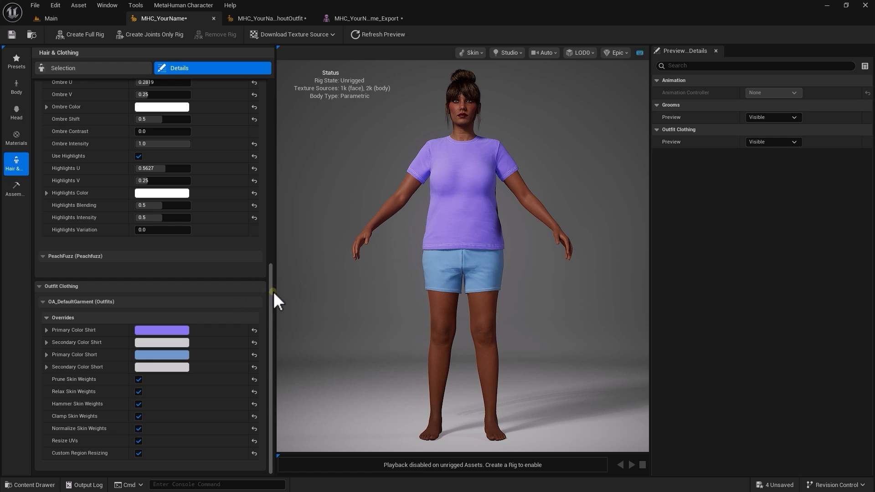
drag(269, 288, 267, 285)
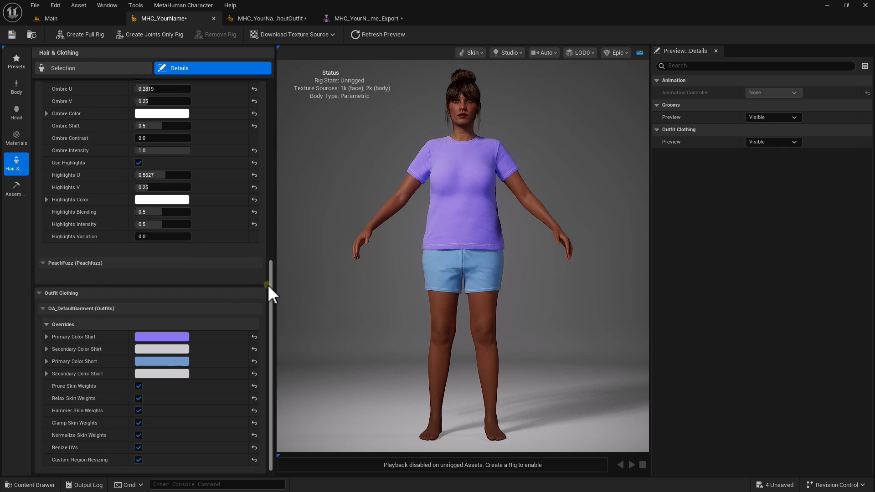
Try raising the character's global body fat to 2.842, restore the Skin preview material, and undo the fat changes.
click(15, 96)
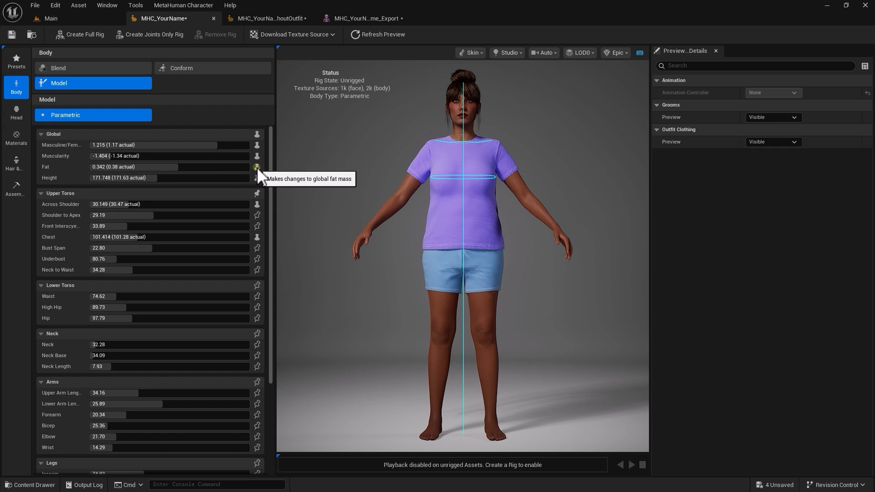
click(97, 167)
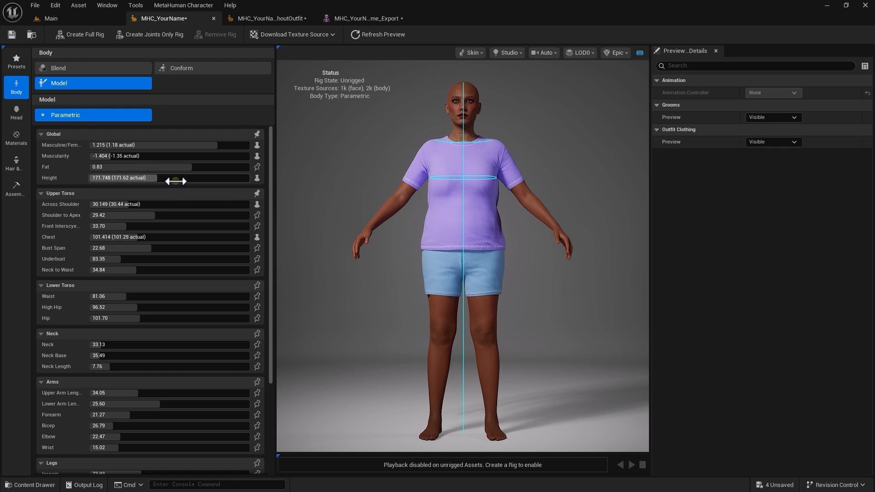
click(189, 172)
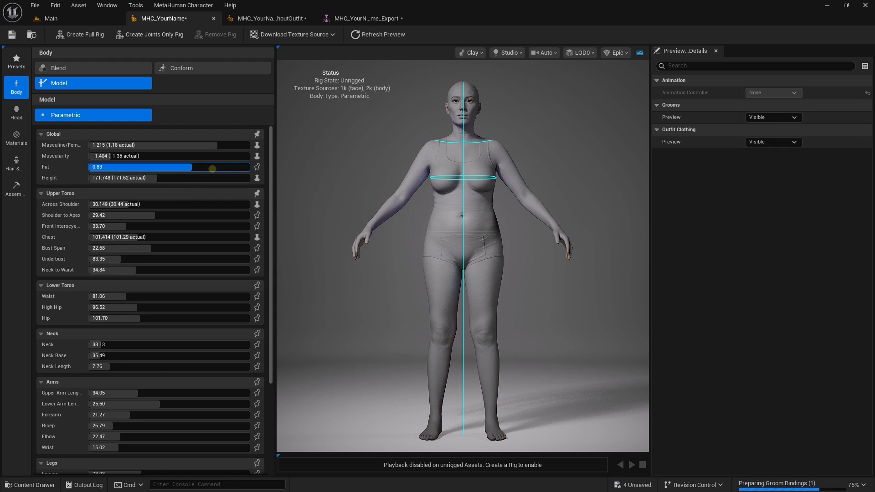
drag(269, 167, 239, 167)
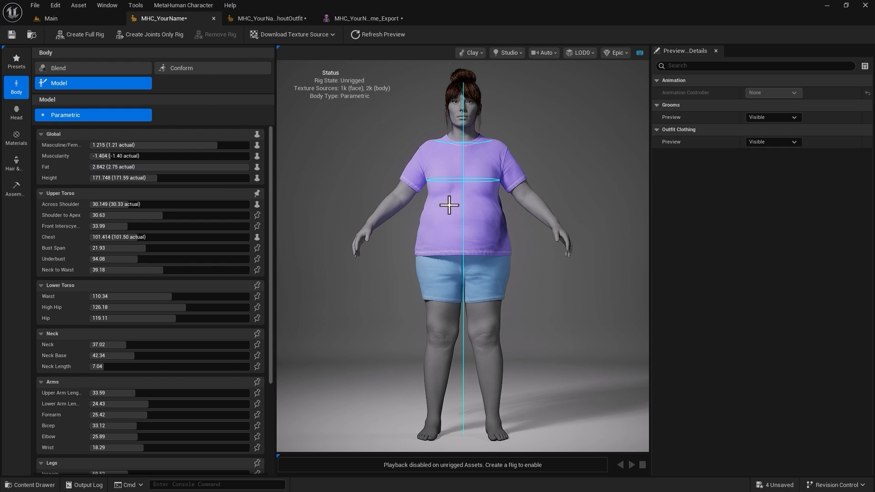
click(478, 54)
click(474, 88)
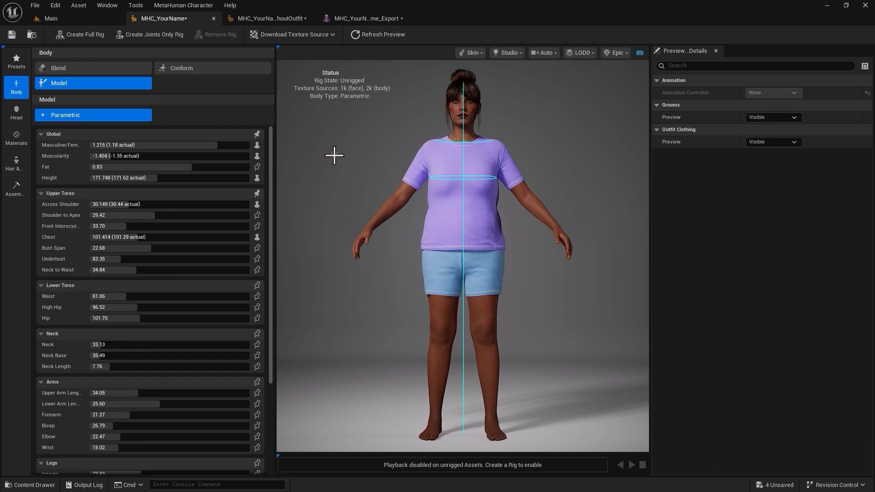
key(ctrl+z)
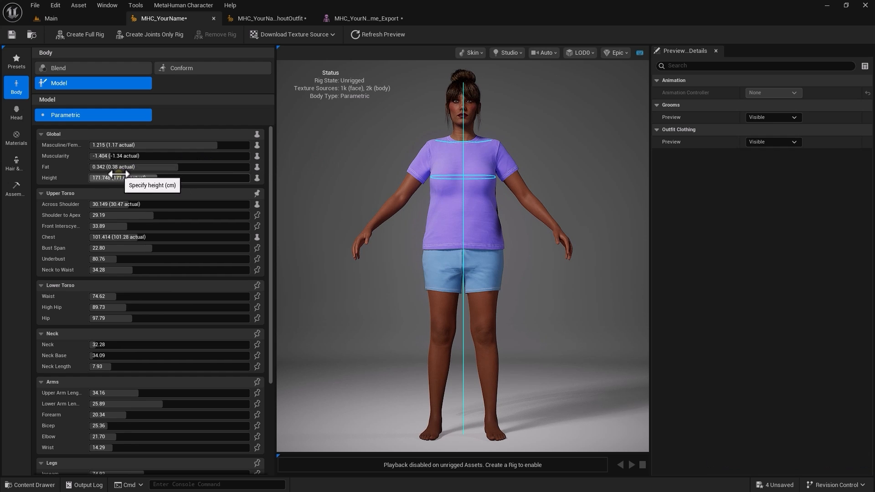
Create the full rig for MHC_YourName and download its 4k resolution texture sources for assembly.
click(93, 37)
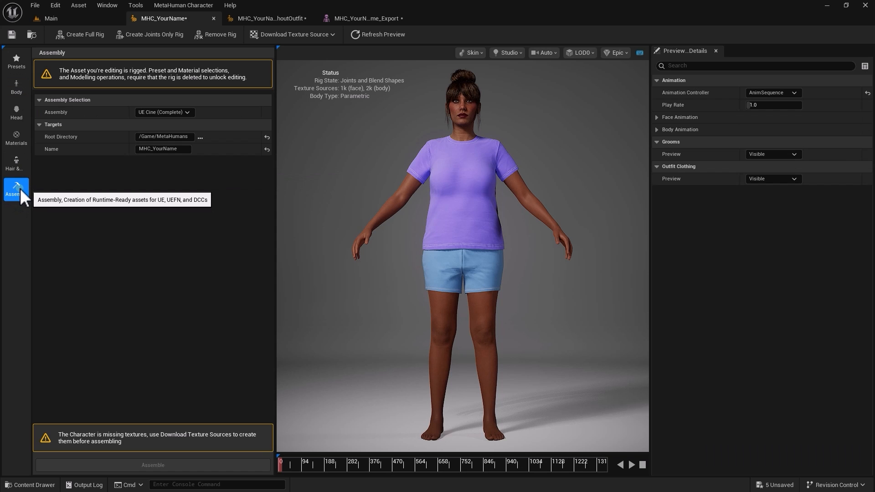
click(105, 226)
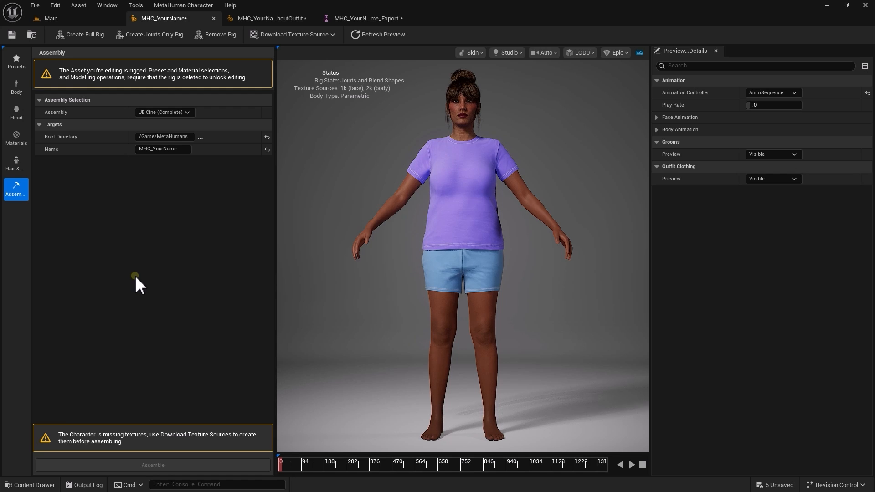
click(289, 32)
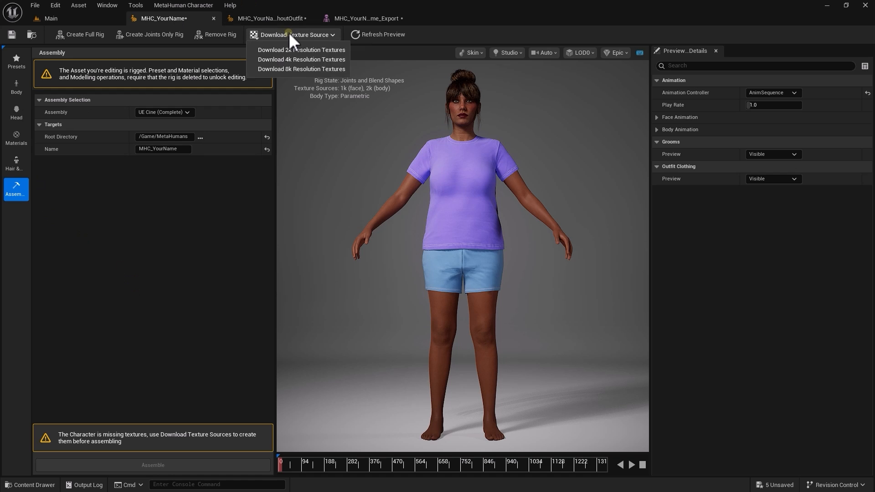
click(281, 58)
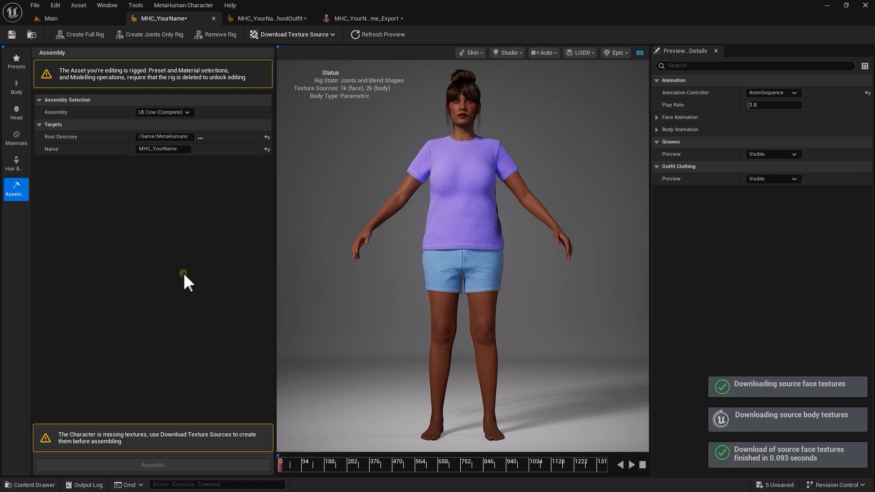
click(23, 188)
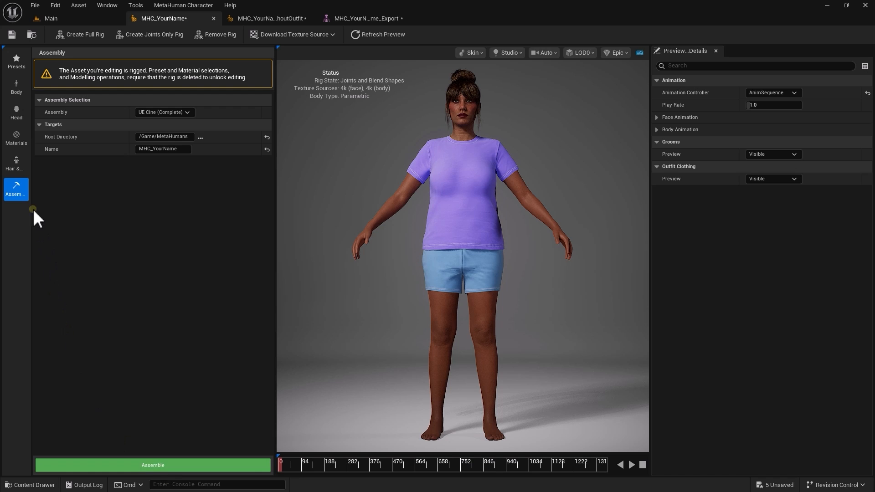
click(18, 164)
click(18, 186)
click(17, 167)
click(18, 191)
Set the character's assembly type to UE Optimized and look through its quality levels.
click(190, 113)
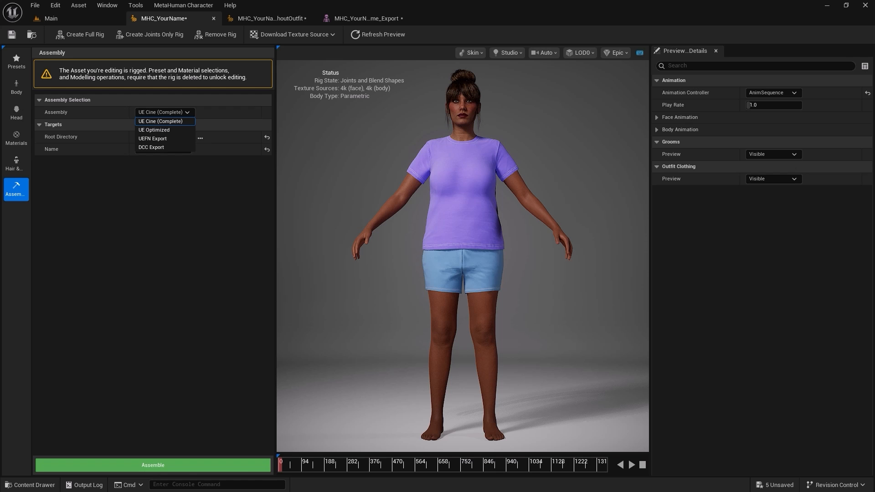
click(165, 130)
click(160, 125)
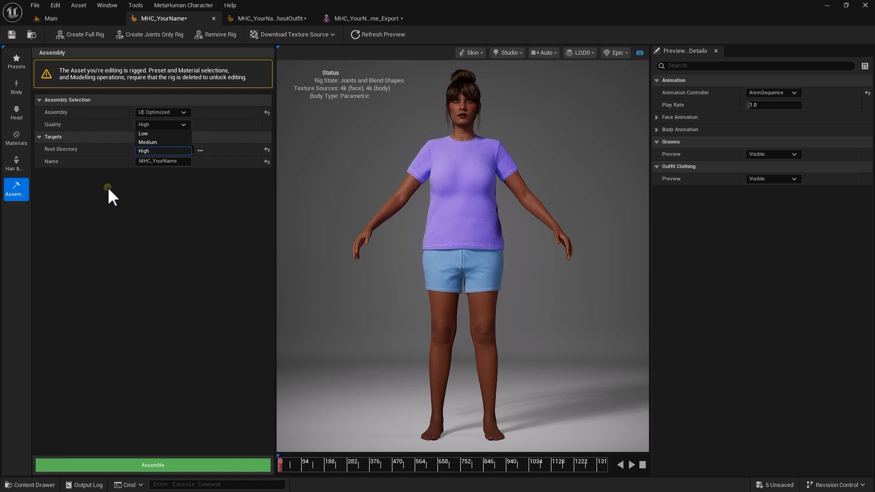
Try the UEFN Export assembly type, check its quality levels, and switch the assembly type to DCC Export.
click(159, 112)
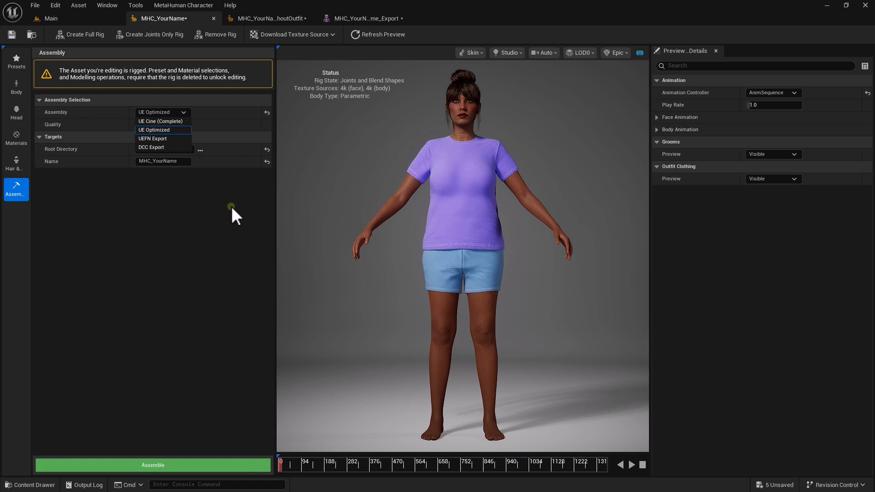
click(166, 140)
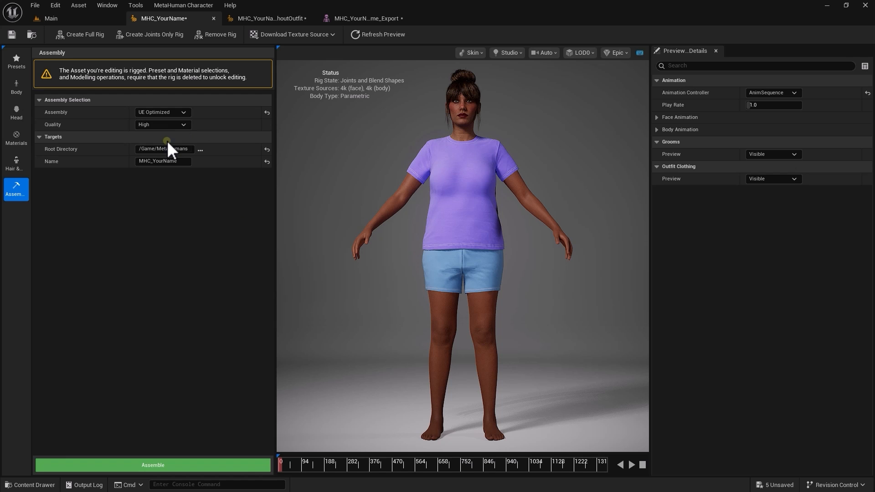
click(150, 125)
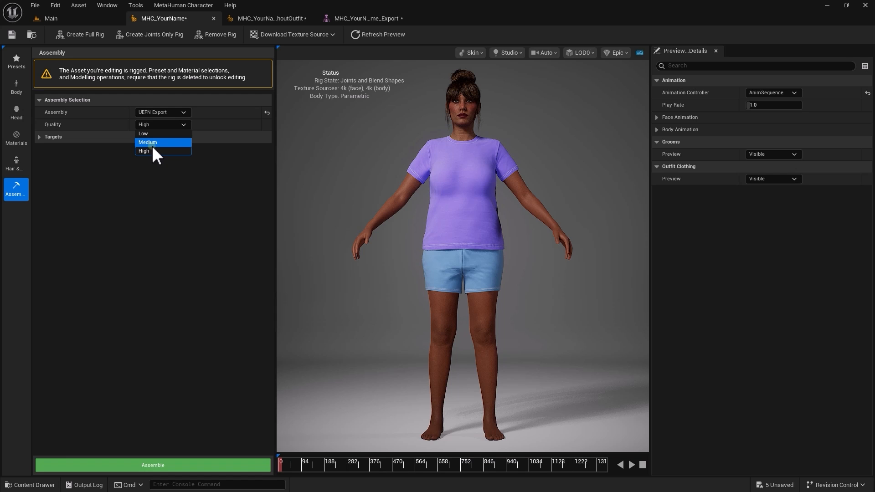
click(154, 113)
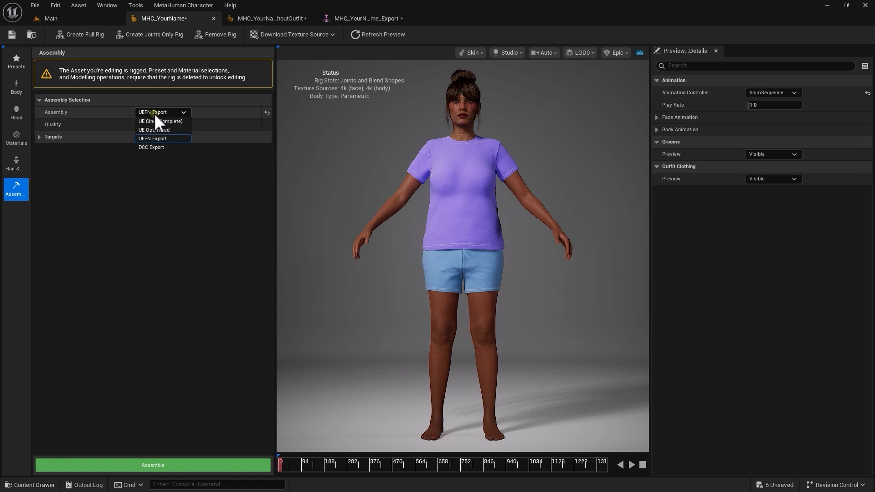
click(157, 148)
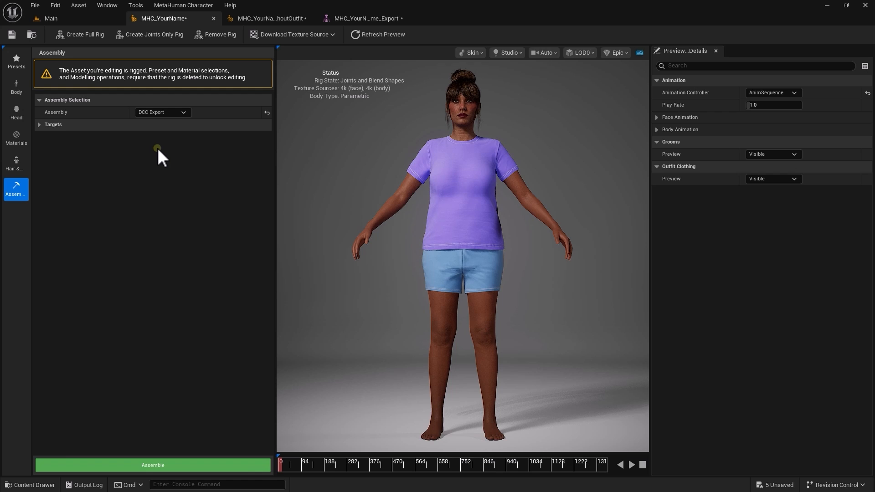
Set the assembly type to UE Cine (Complete) and assemble the MHC_YourName character.
click(155, 112)
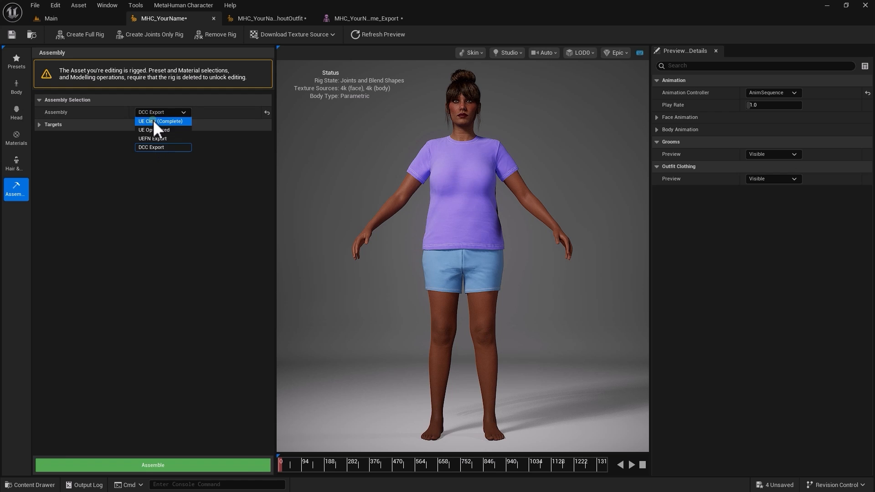
click(154, 119)
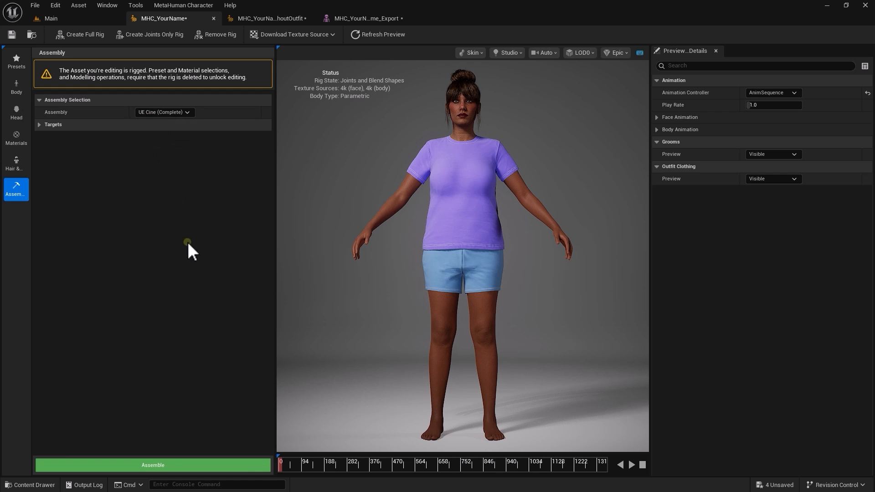
click(144, 466)
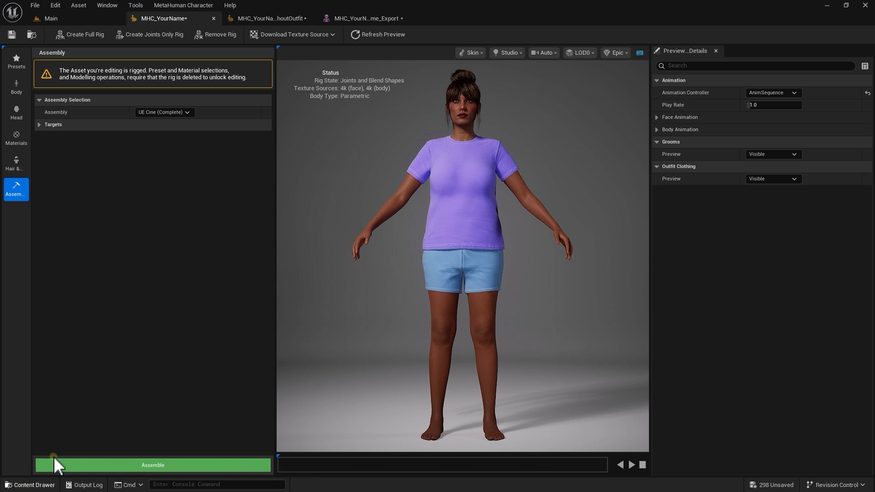
click(153, 116)
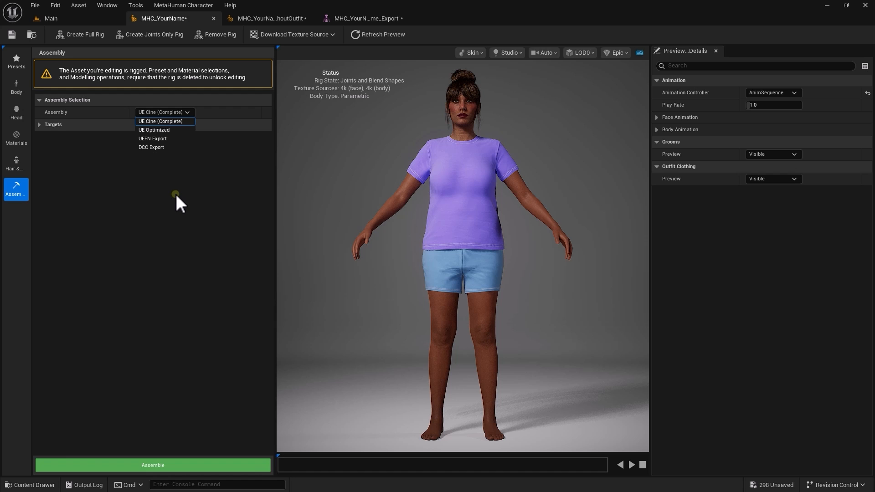
Compare the contents of the project's MetaH folder with those of the MetaHumans folder.
click(27, 485)
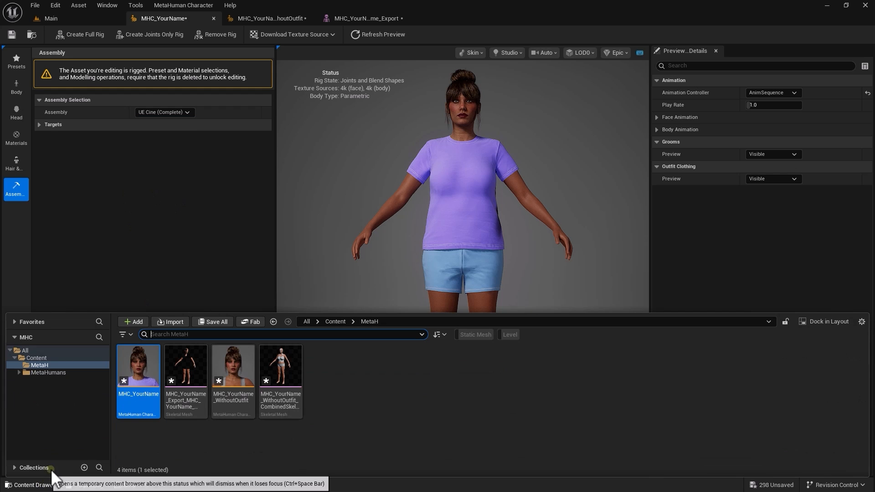
click(50, 372)
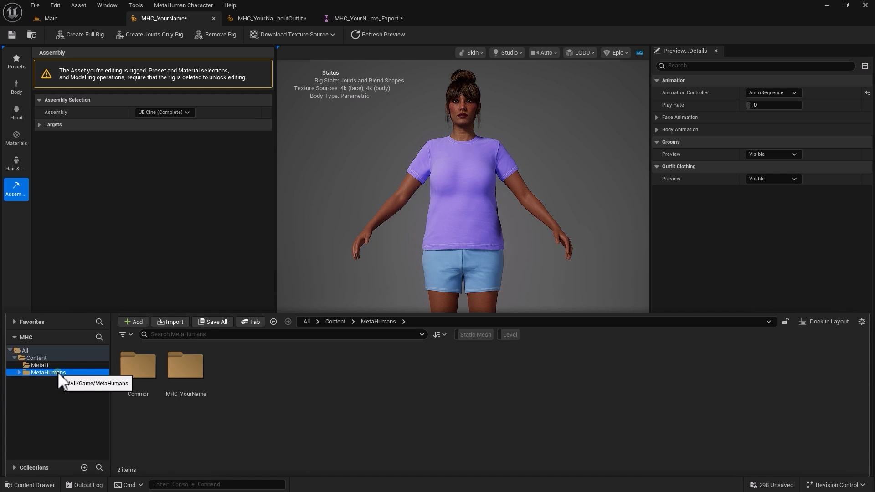
click(40, 365)
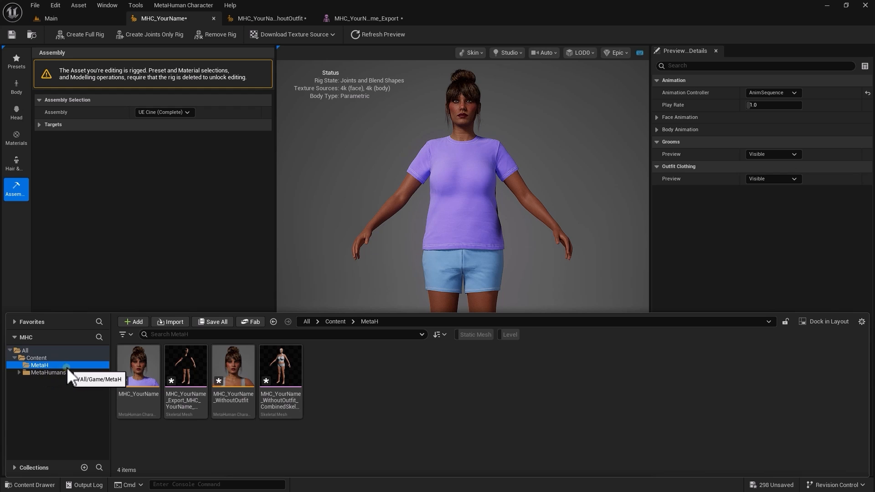
click(52, 373)
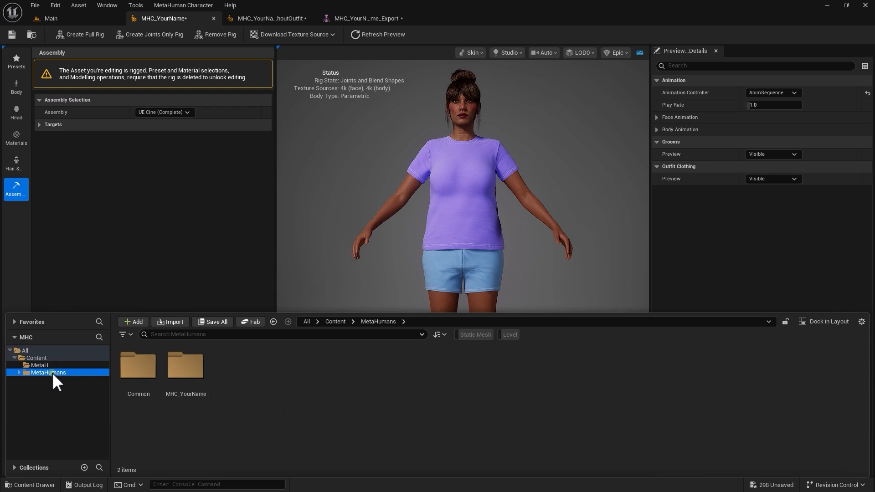
click(46, 365)
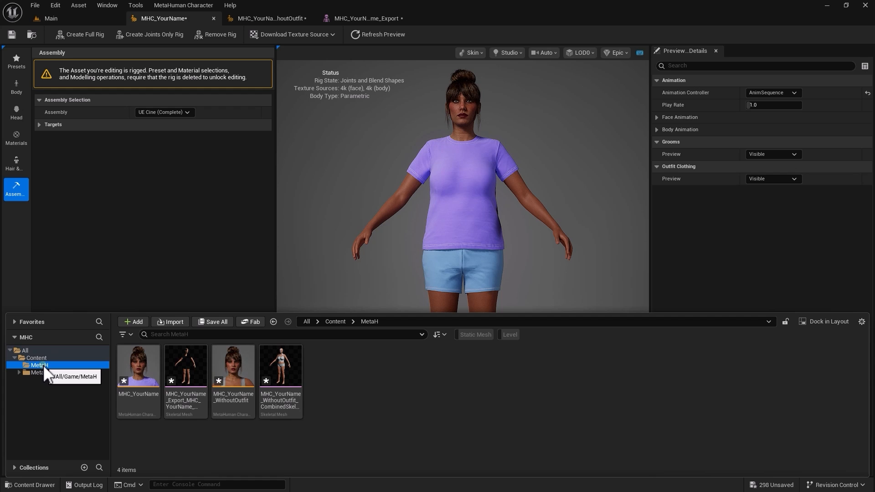
click(44, 373)
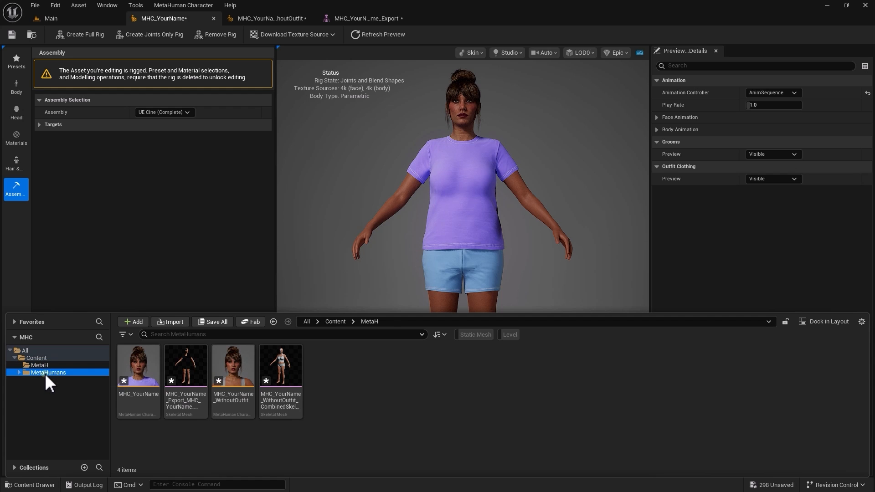
Expand MetaHumans down to the MHC_YourName folder and examine its assembled assets and Body subfolder.
click(19, 373)
click(23, 387)
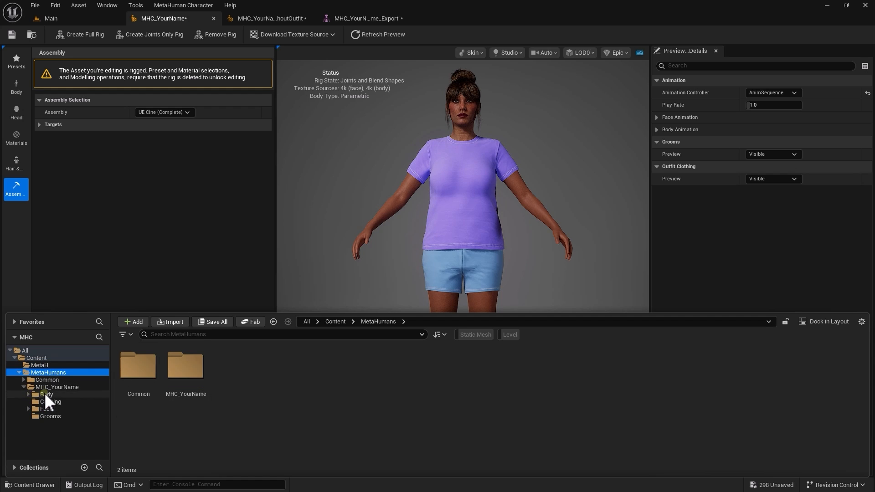
click(72, 387)
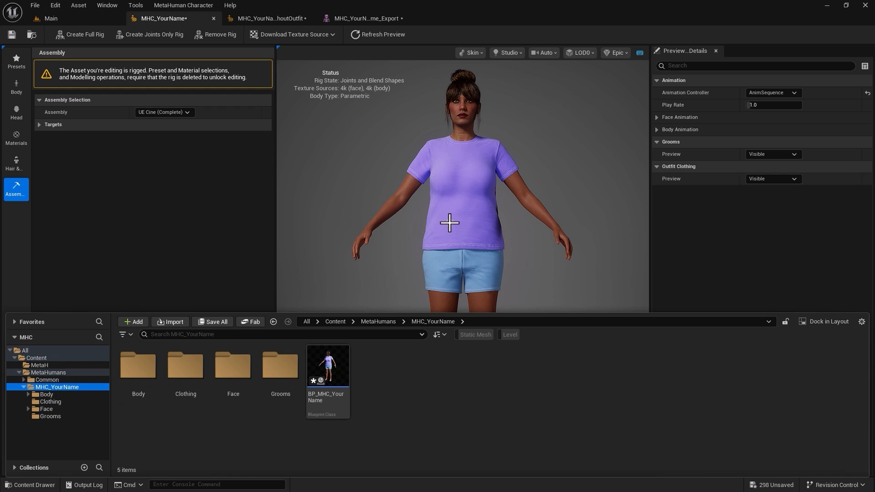
click(38, 395)
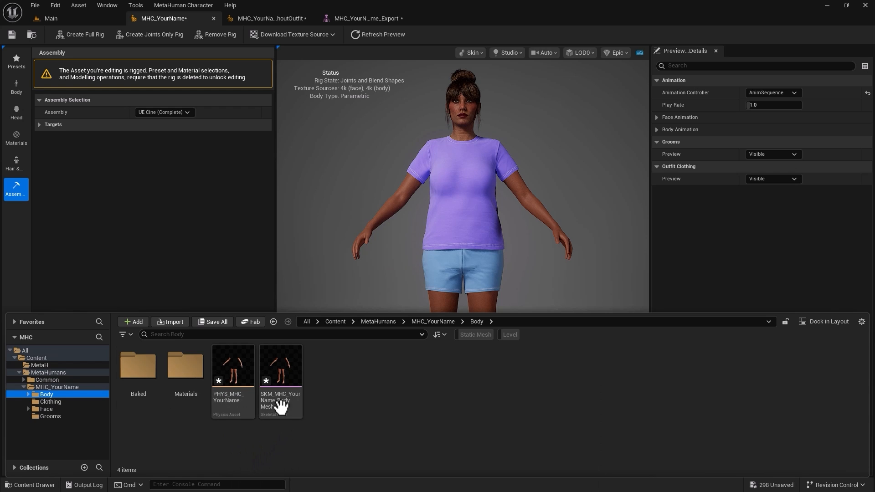
Examine the Clothing folder's assets and open the shirt's material instance to inspect its Maps and MaterialA parameters.
click(58, 403)
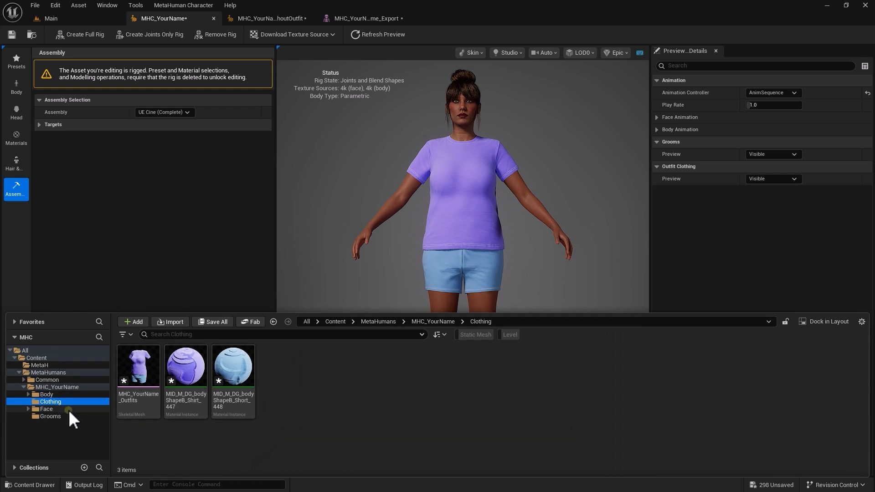
click(138, 372)
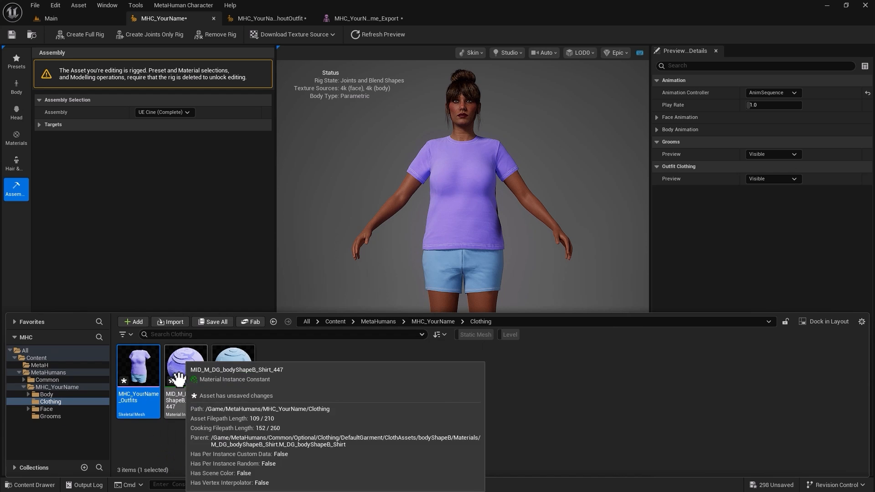
click(178, 379)
click(230, 389)
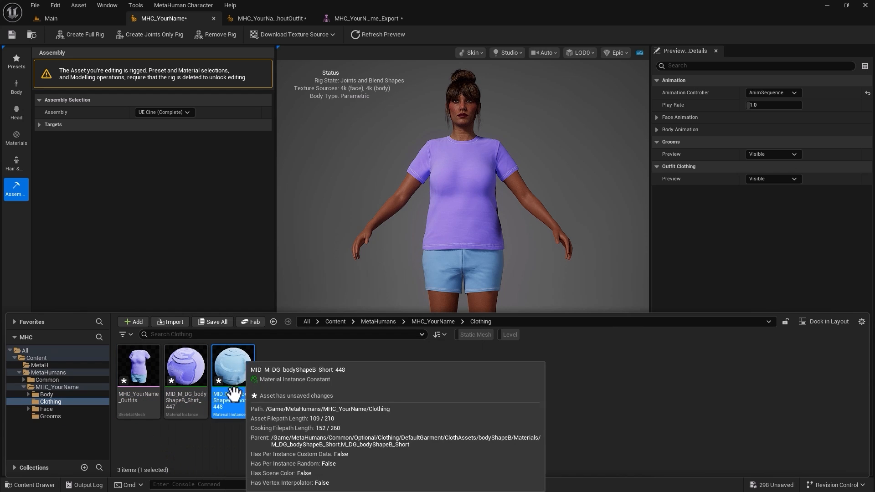
click(187, 377)
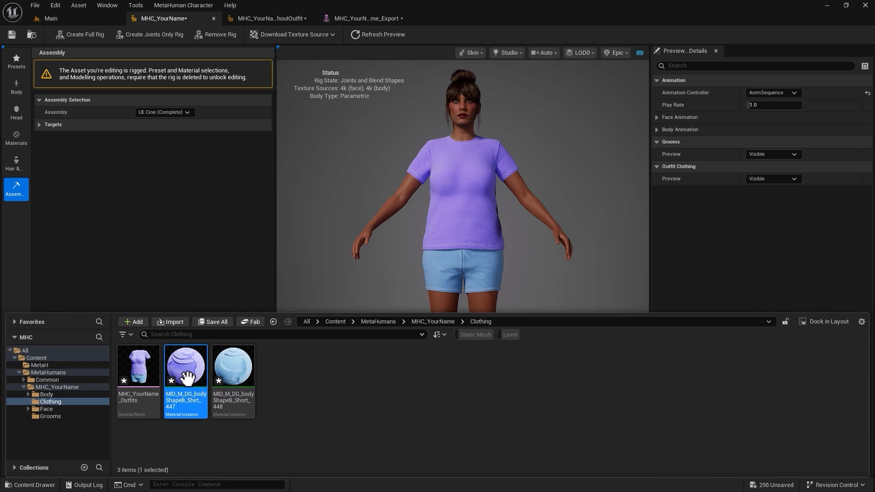
double_click(187, 377)
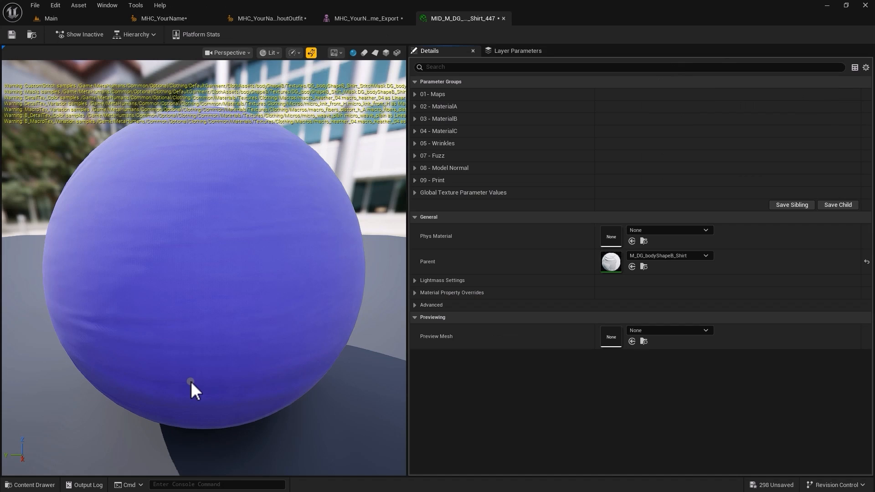
click(414, 94)
click(415, 208)
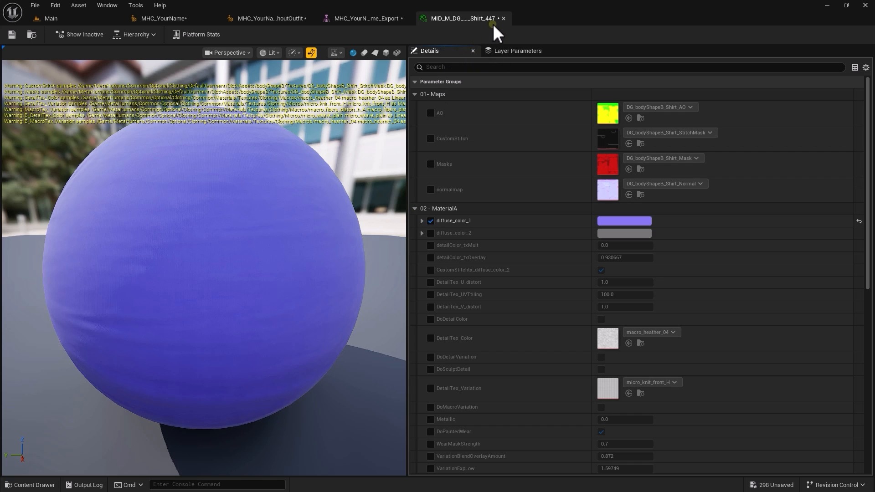
Close the shirt material instance and the exported skeletal mesh, and return to the MHC_YourName character.
click(504, 18)
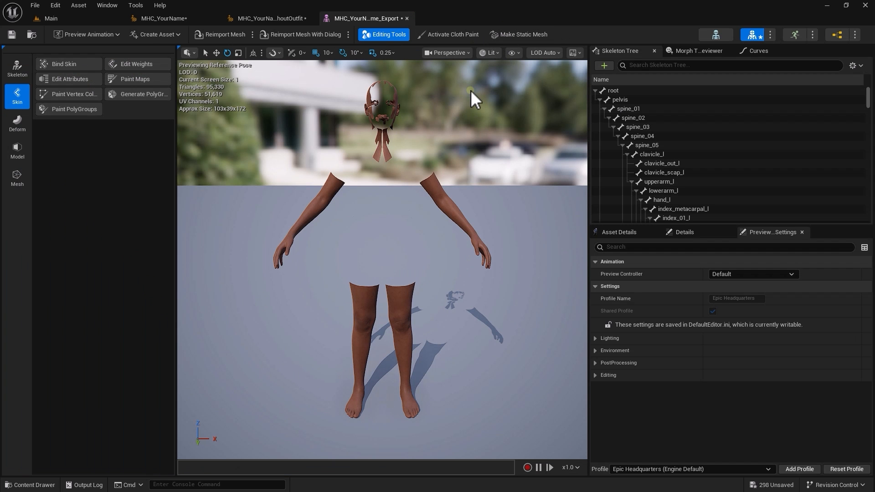
click(406, 18)
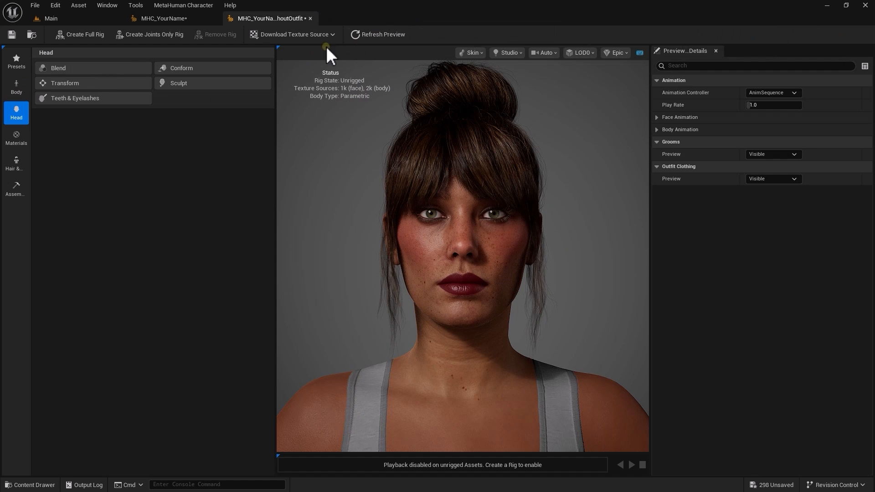
click(163, 16)
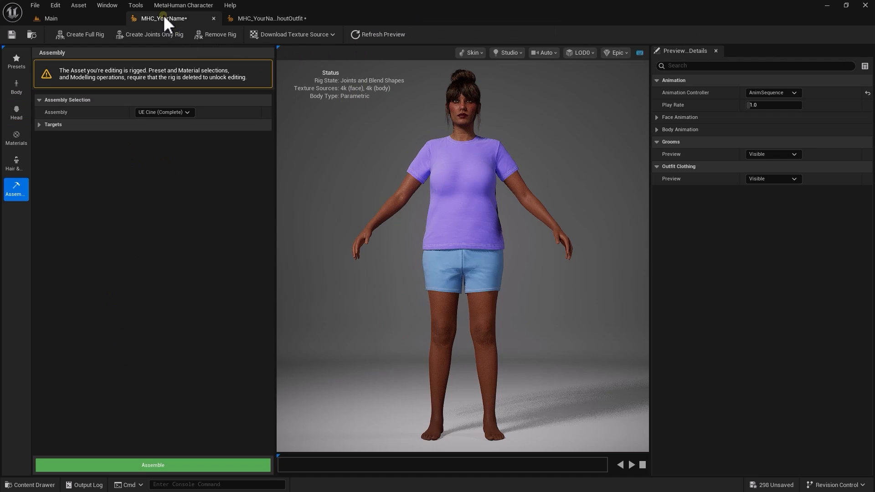
Examine the assembled character's Face folder with its Materials and Textures subfolders, and the Grooms folder.
click(27, 484)
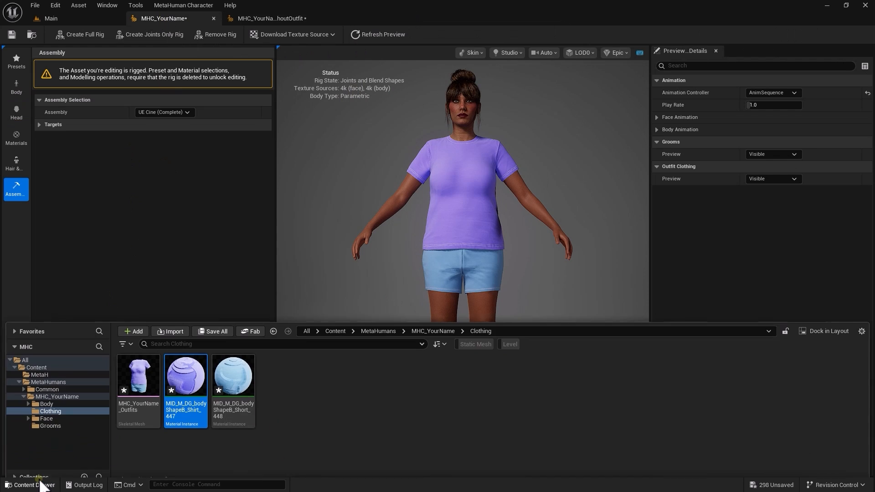
click(42, 409)
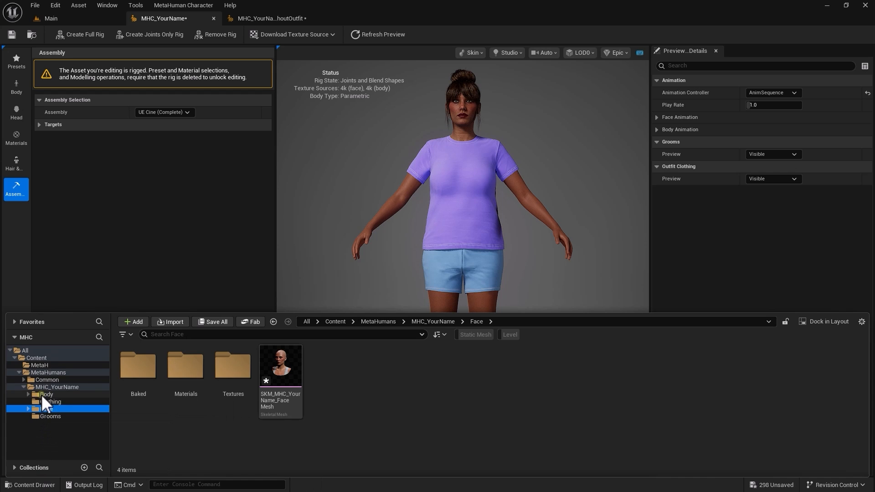
click(28, 409)
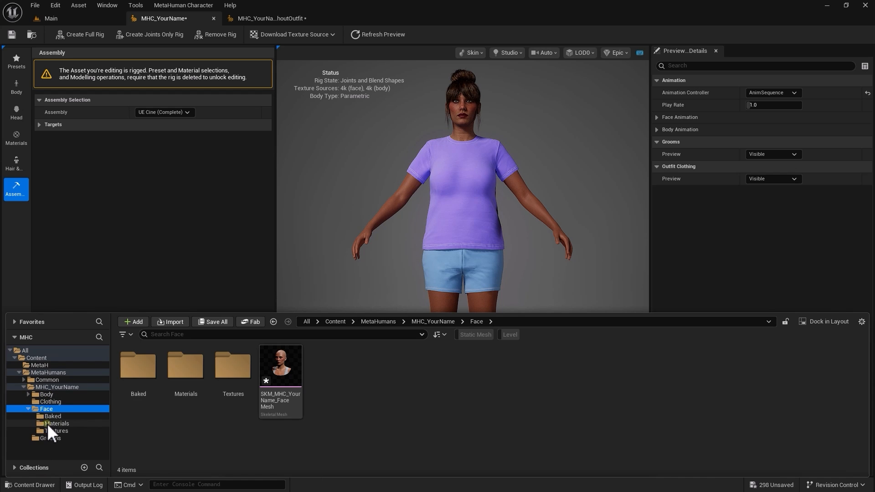
click(48, 424)
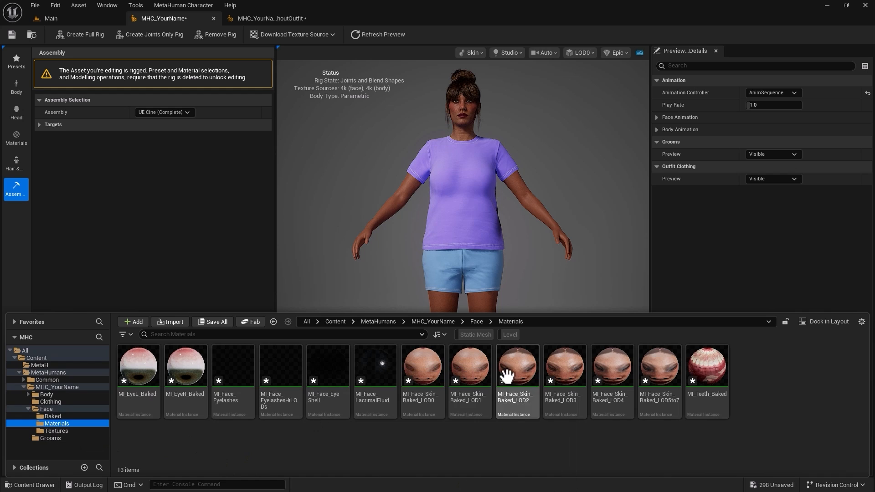
click(55, 431)
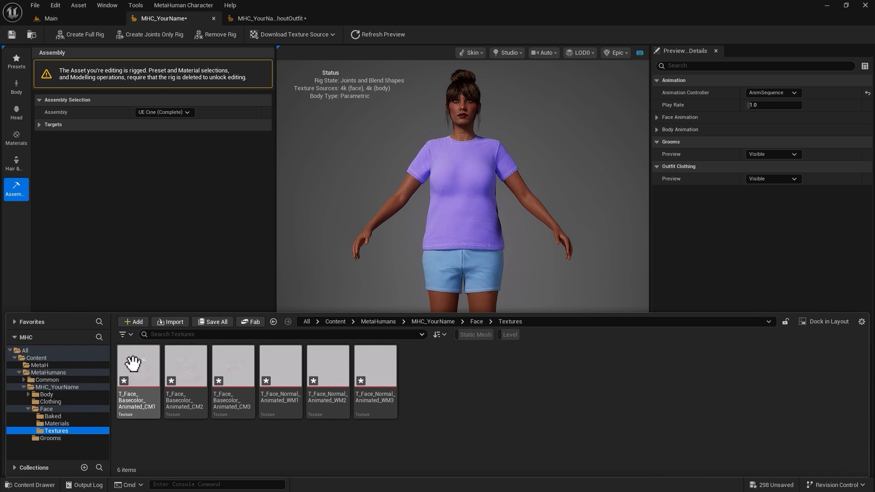
click(51, 438)
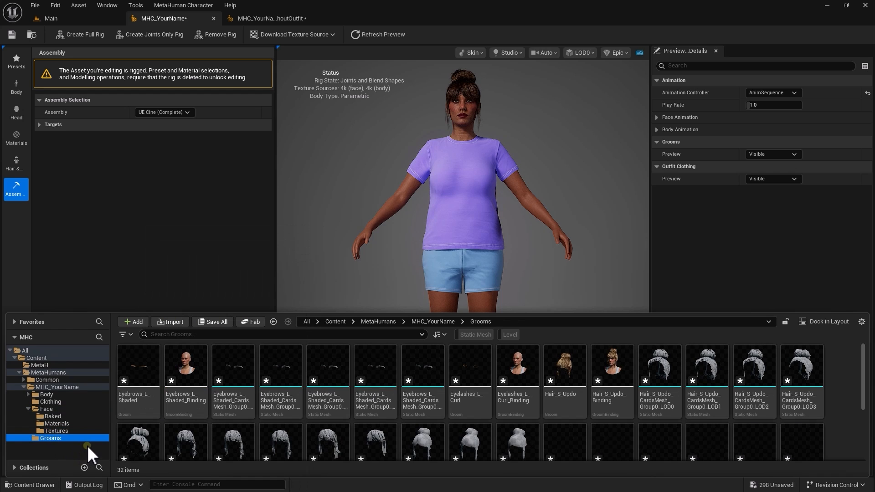
Collapse the expanded character subfolders and show the top level of the MHC_YourName folder.
click(28, 409)
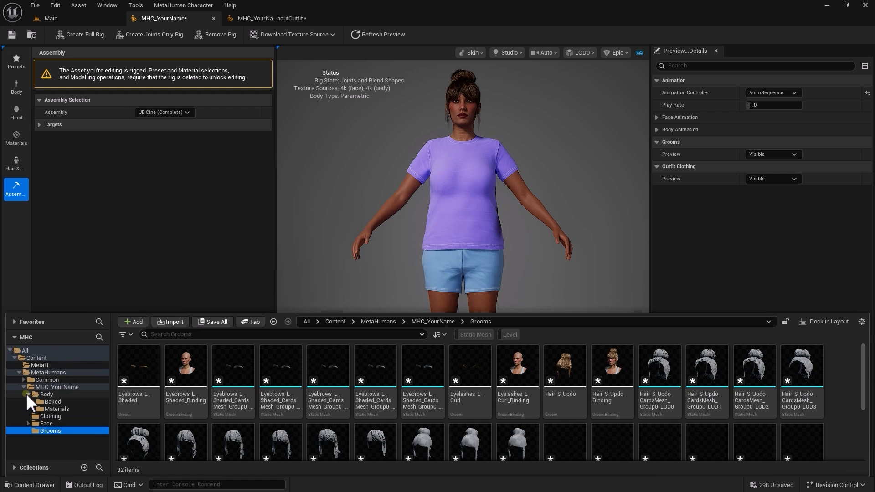
click(24, 387)
click(30, 387)
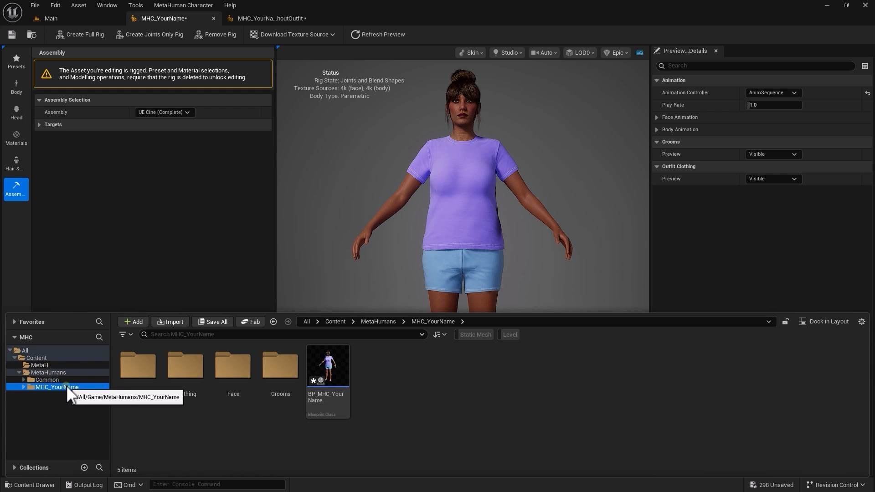
Open the BP_MHC_YourName blueprint, show the character in its viewport and look through its component hierarchy.
double_click(328, 379)
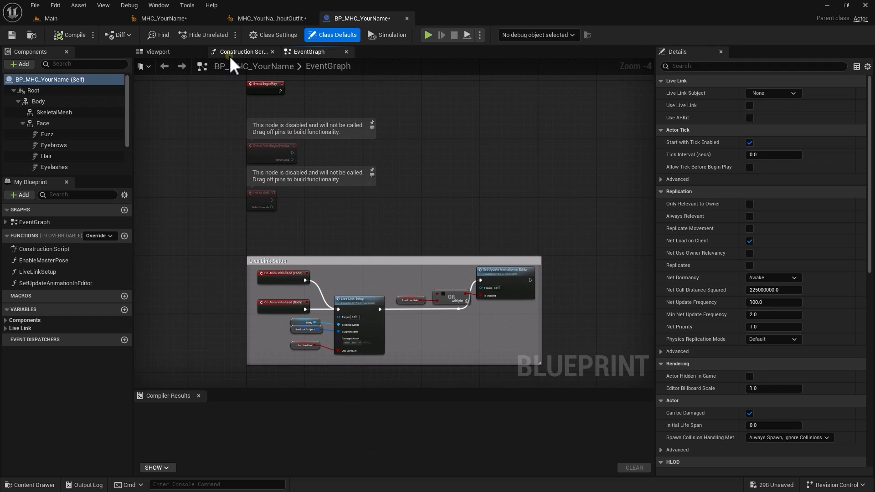
click(188, 53)
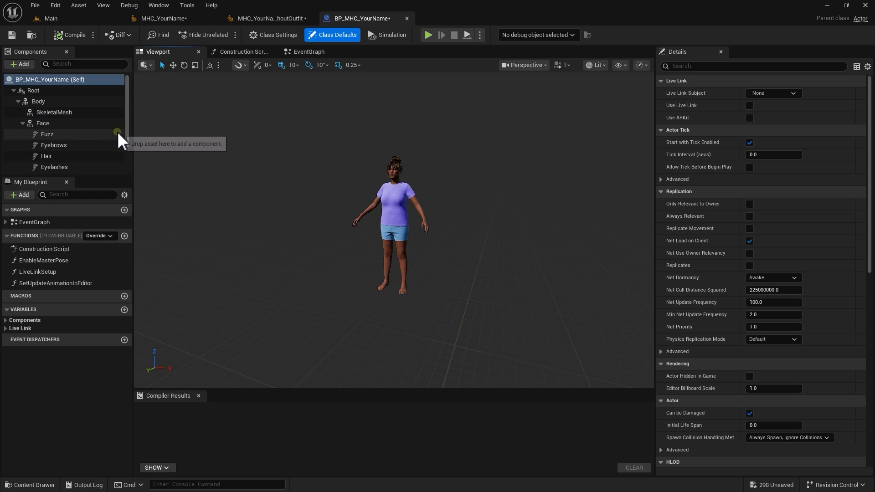
drag(127, 135, 130, 160)
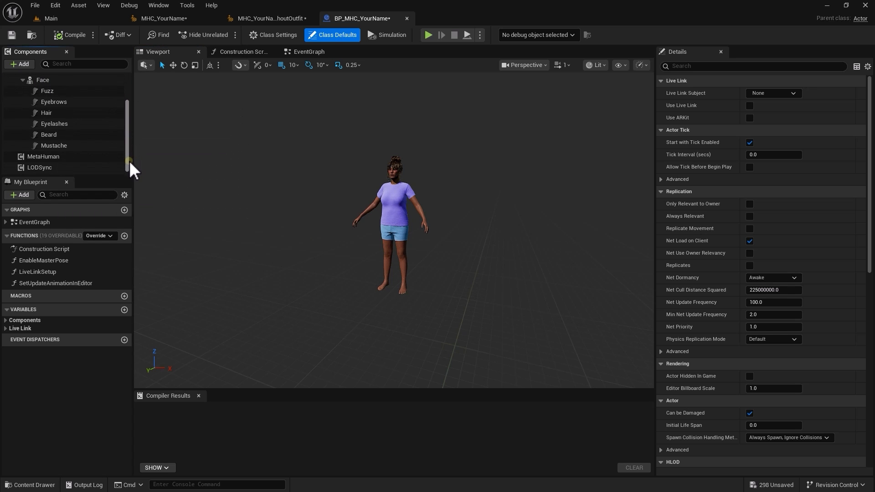
Delete the Beard and Mustache groom components from the blueprint and save it.
click(48, 135)
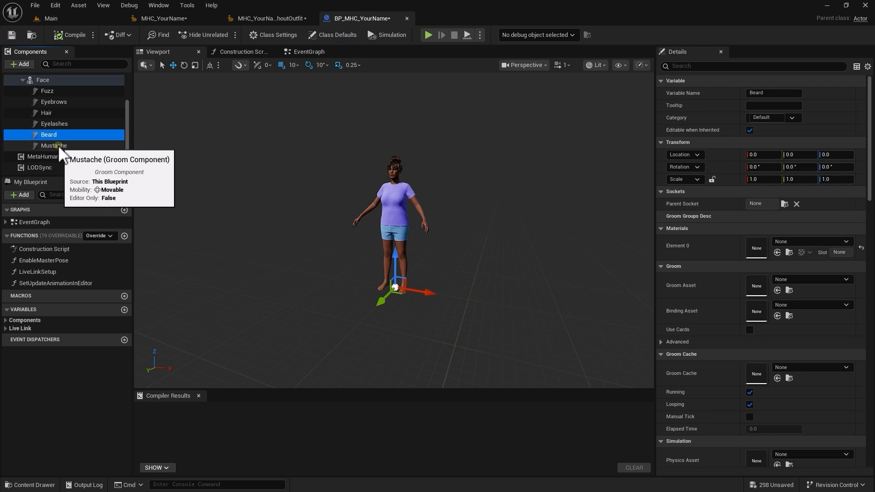
shift+click(58, 145)
key(Delete)
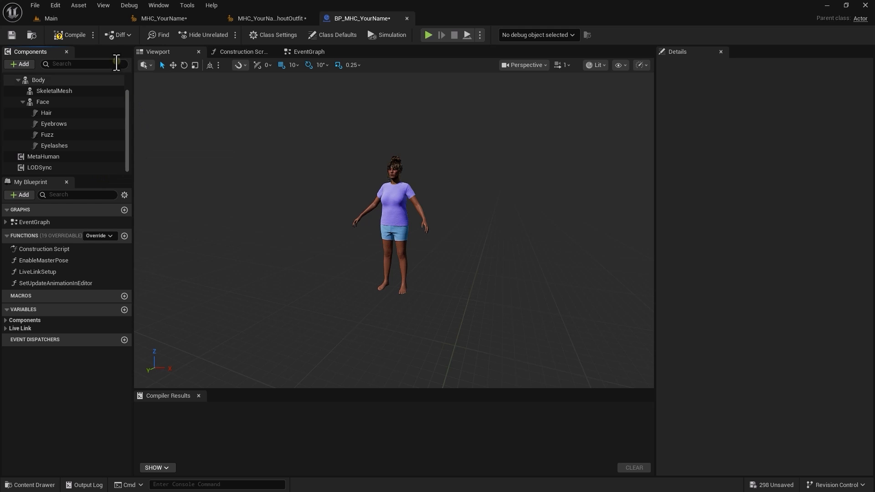
click(12, 37)
Place the BP_MHC_YourName blueprint in the Main level, at about X -200, Y -10 and Z 0.
click(81, 18)
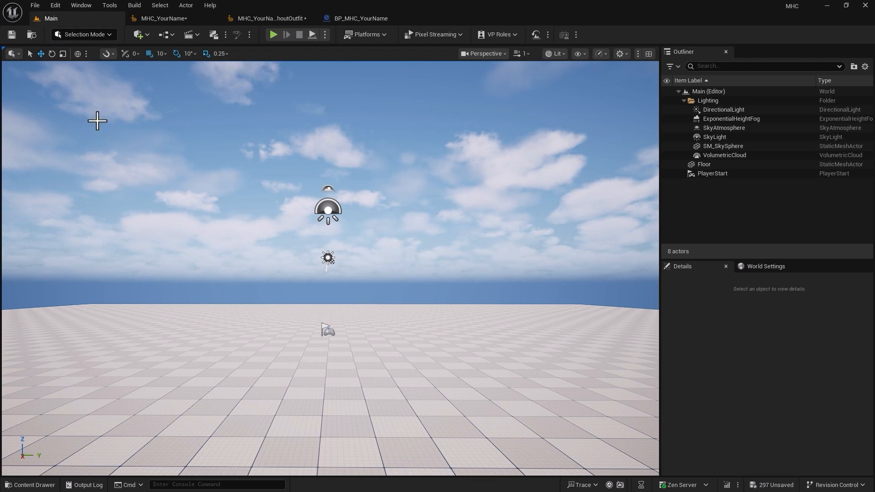
click(30, 485)
drag(310, 398, 325, 350)
right_drag(370, 404, 231, 401)
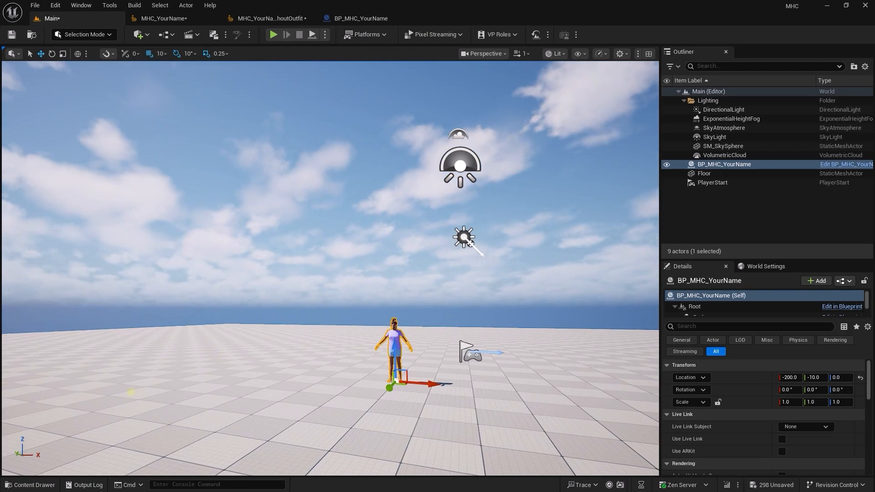
Frame the placed character in the level and examine it up close without its selection outline.
key(f)
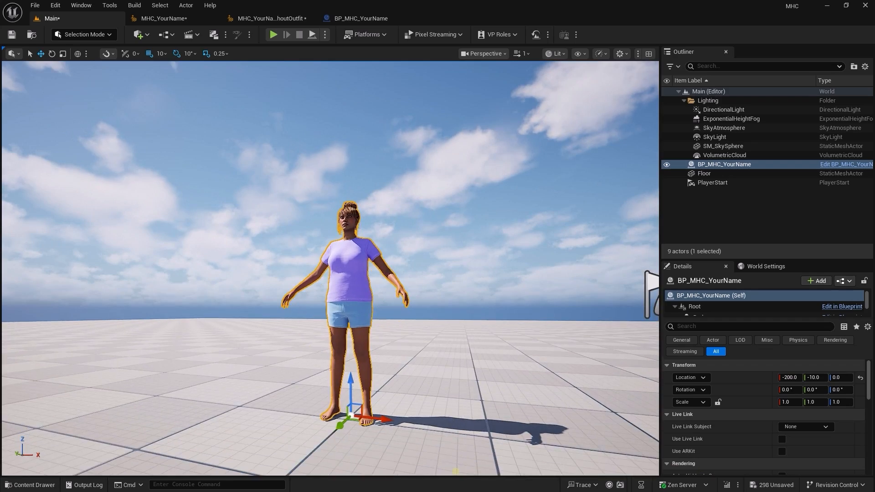
scroll(316, 333, up, 5)
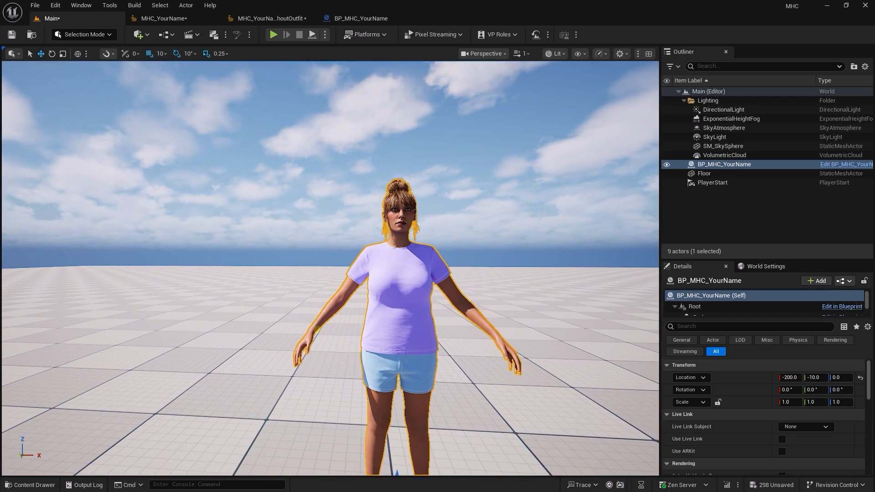
middle_drag(314, 344, 321, 328)
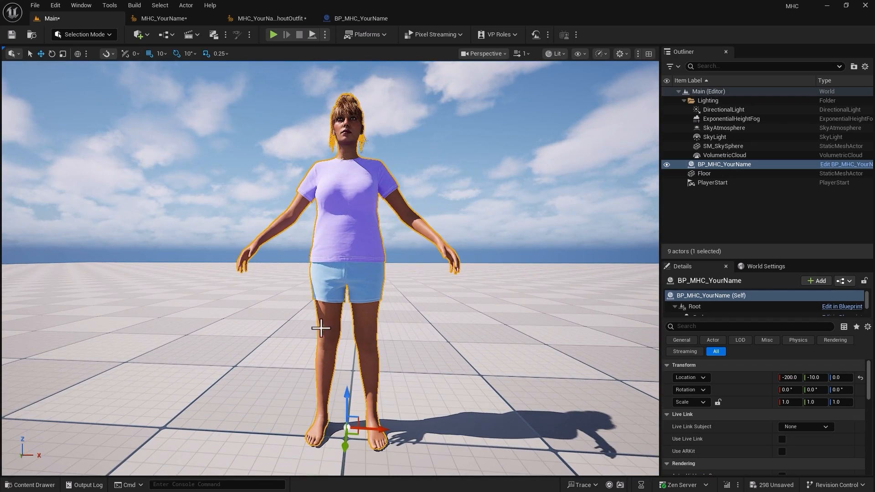
right_drag(412, 190, 413, 222)
click(236, 139)
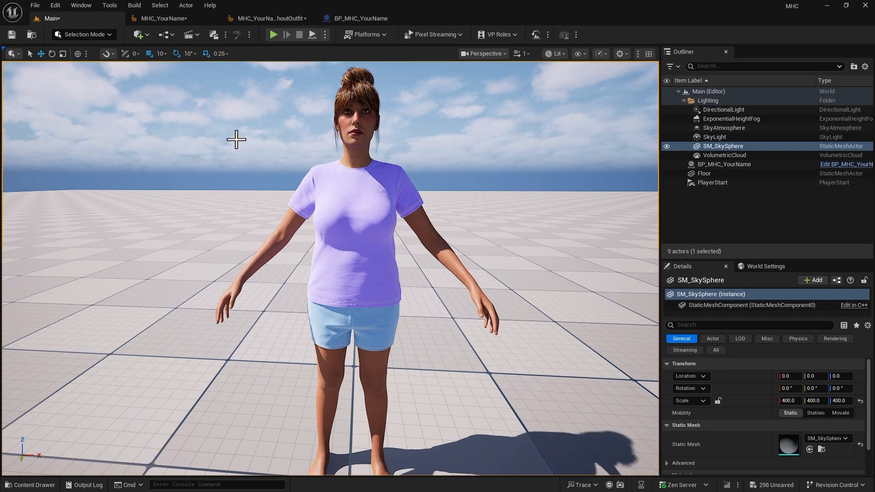
right_drag(237, 135, 237, 150)
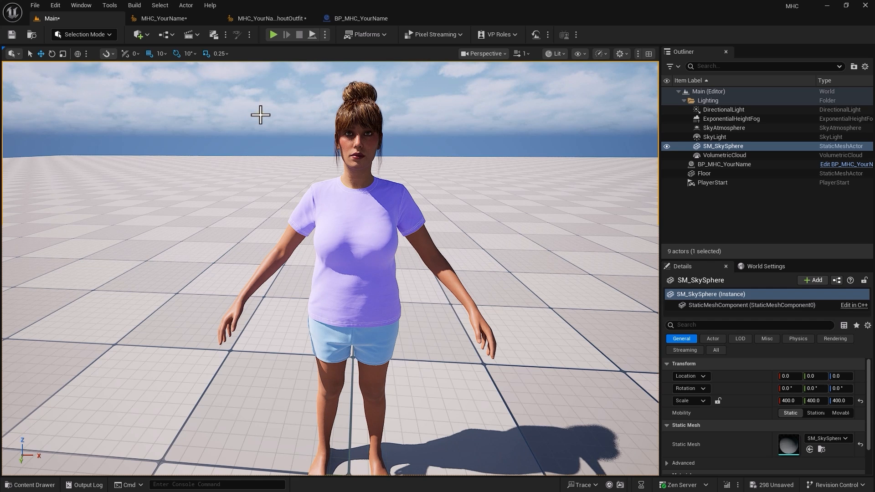
Switch the level to Animation mode and add a level sequence saved as NewLevelSequence in the Content folder.
click(108, 33)
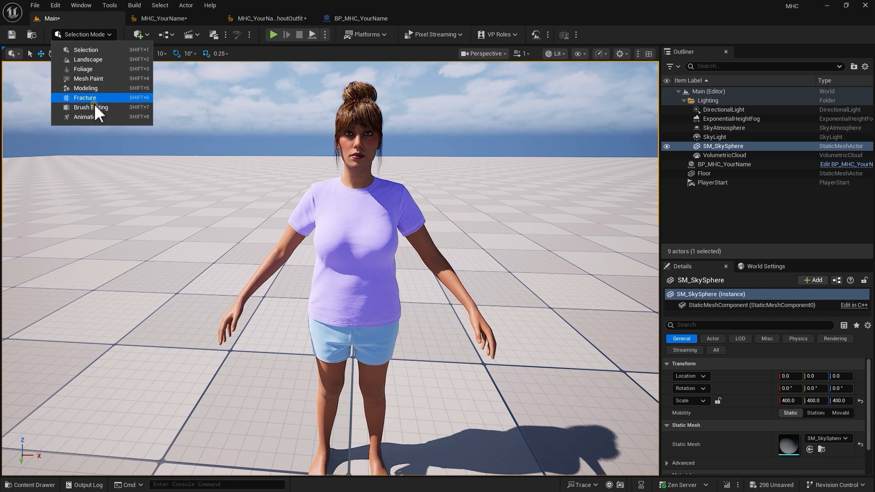
click(94, 117)
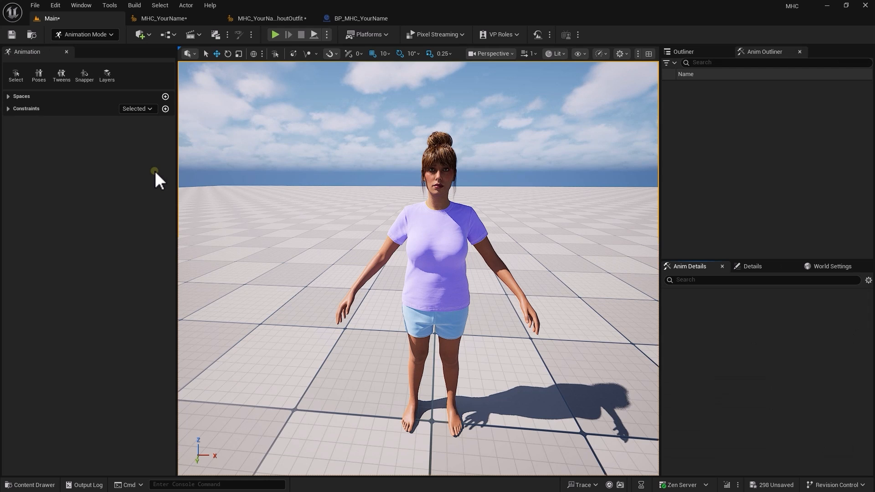
click(192, 36)
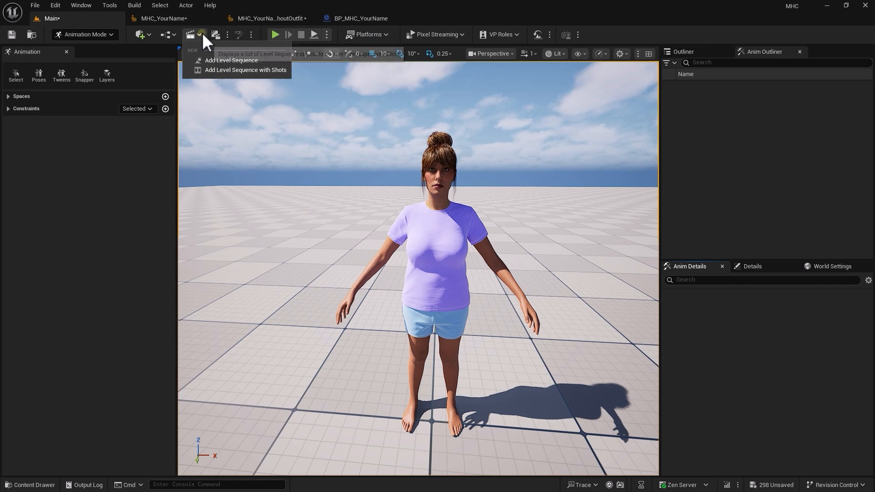
click(214, 58)
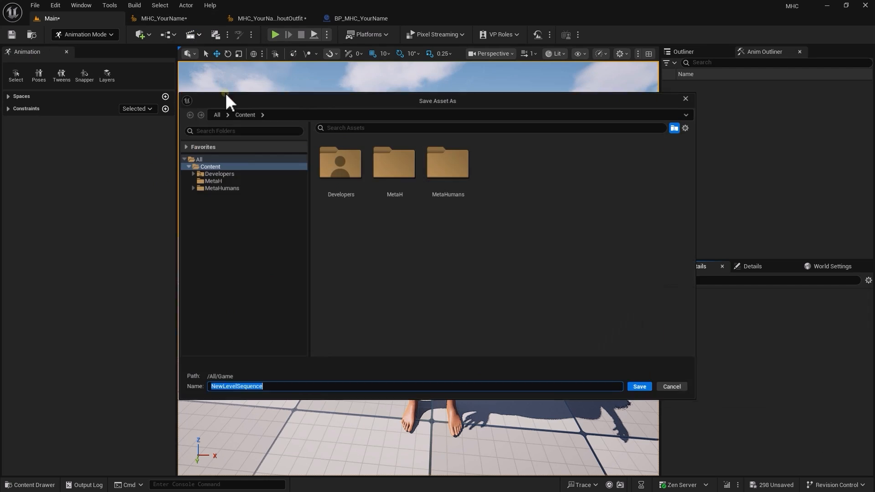
click(647, 391)
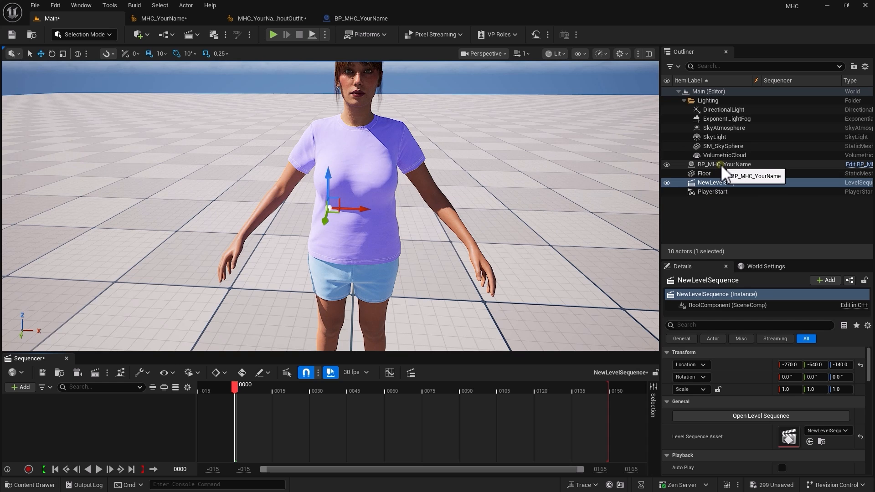
Add the BP_MHC_YourName actor to the level sequence and widen the track list to show its Body and Face rig tracks.
drag(721, 164, 82, 408)
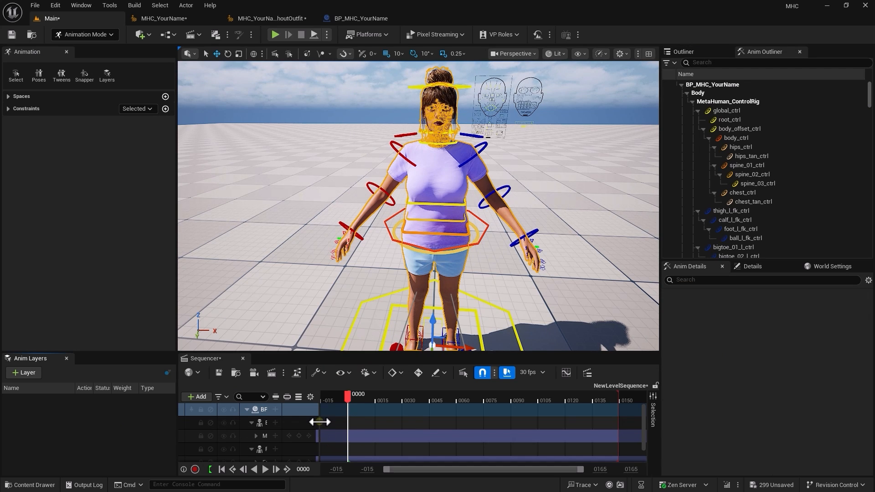
drag(319, 422, 388, 421)
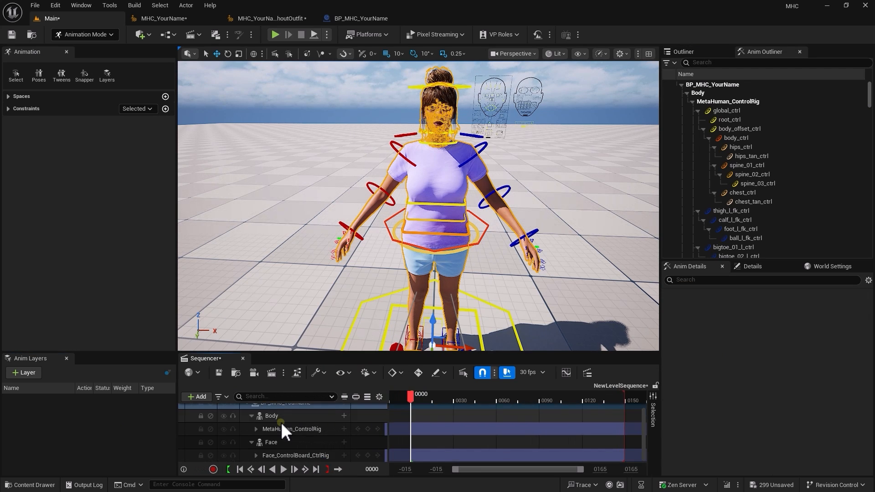
scroll(281, 423, up, 1)
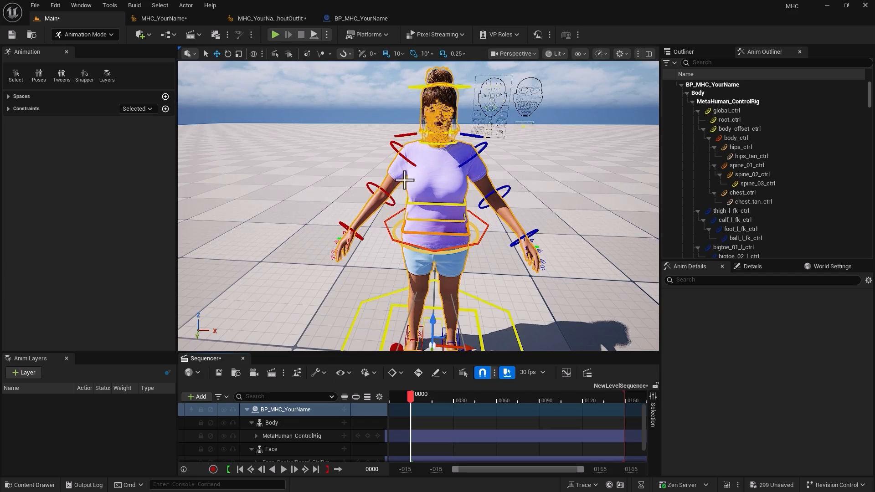
Examine the character's body rig controls and facial control board up close with the actor deselected.
scroll(520, 107, up, 5)
scroll(486, 96, down, 2)
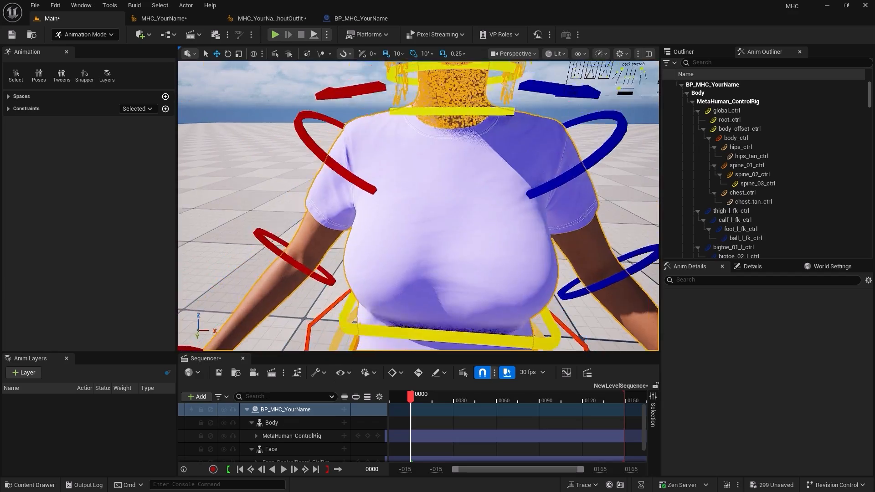
right_drag(487, 93, 493, 120)
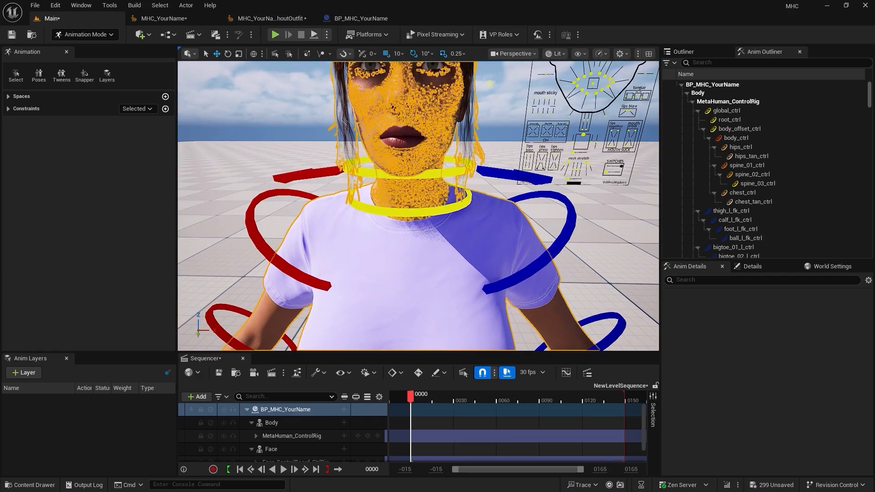
click(488, 95)
scroll(500, 104, down, 3)
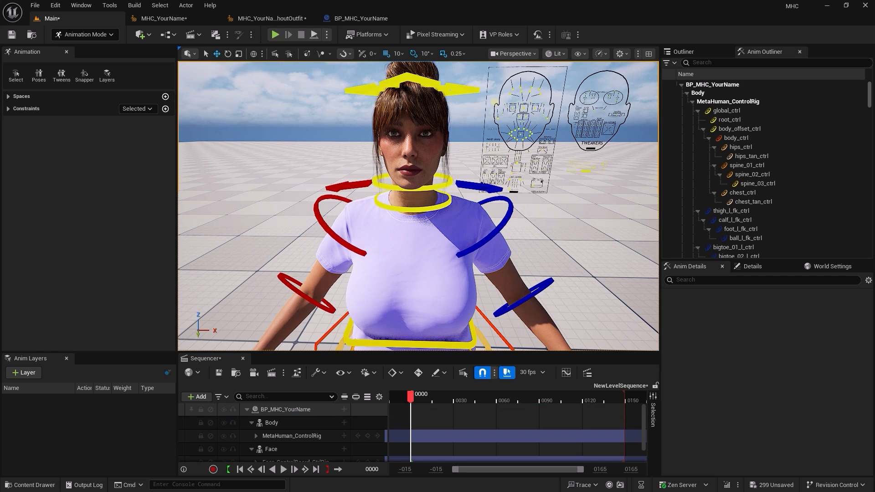
Check the rotation handles of the character's left forearm control, clear the selection and inspect the face up close.
click(538, 296)
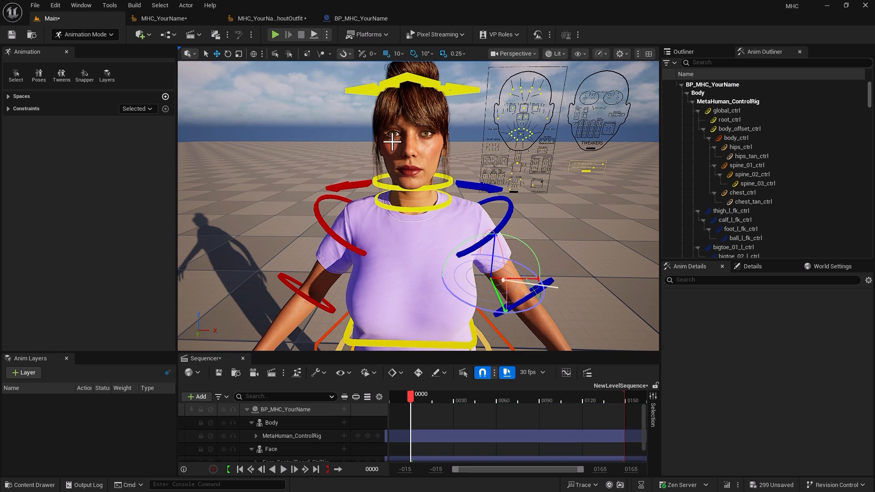
click(426, 118)
right_drag(322, 134, 332, 161)
scroll(328, 151, up, 3)
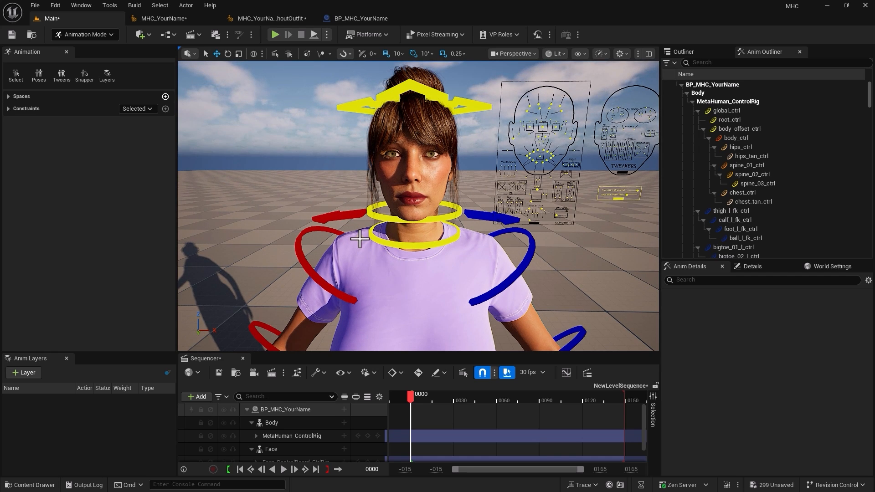
Show the assets stored in the MetaH content folder.
click(33, 484)
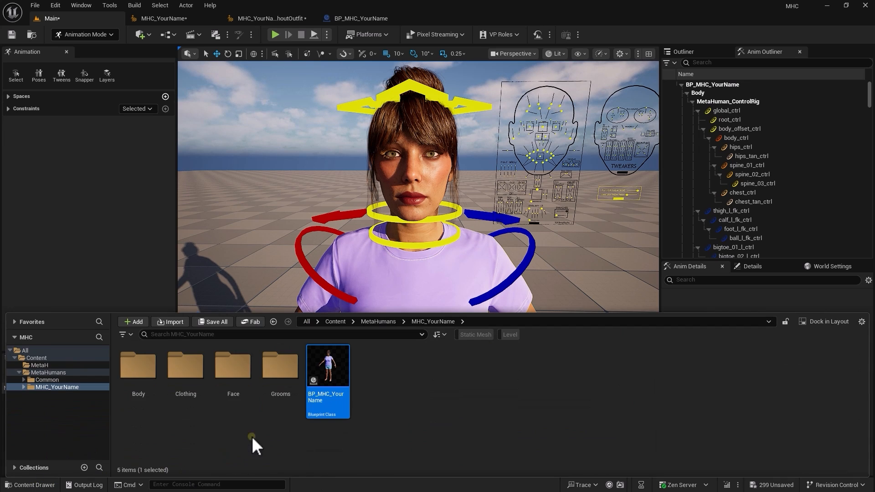
click(38, 365)
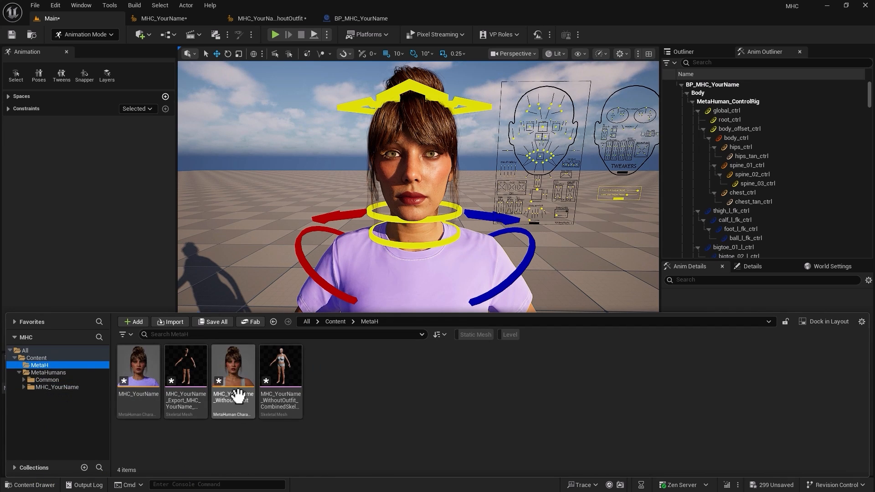